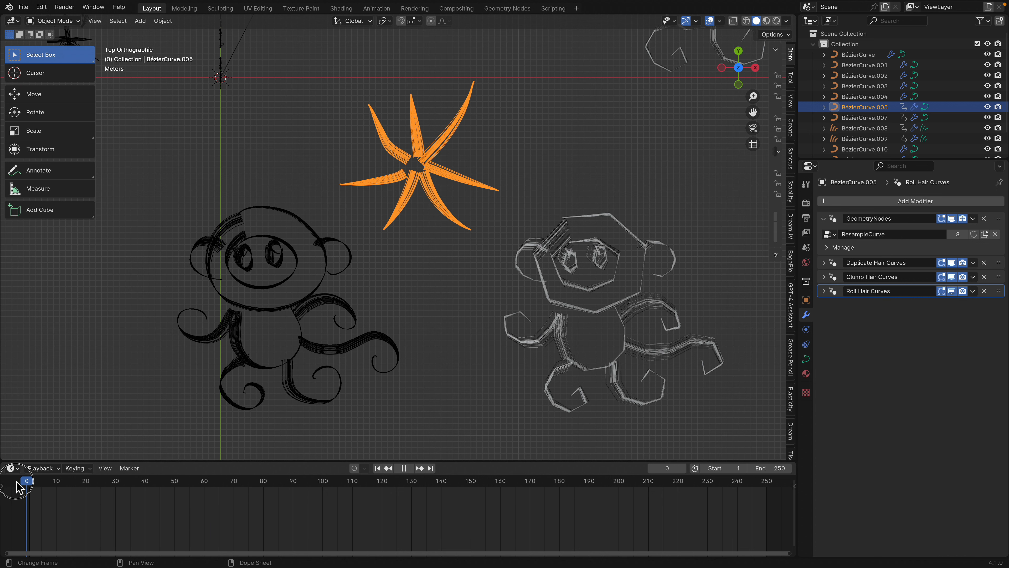
# Select the rightmost monkey curve object and set its Roll Hair Curves modifier's Roll Length to 3.06 m.
pyautogui.click(310, 225)
pyautogui.hotkey('ctrl', 'z')
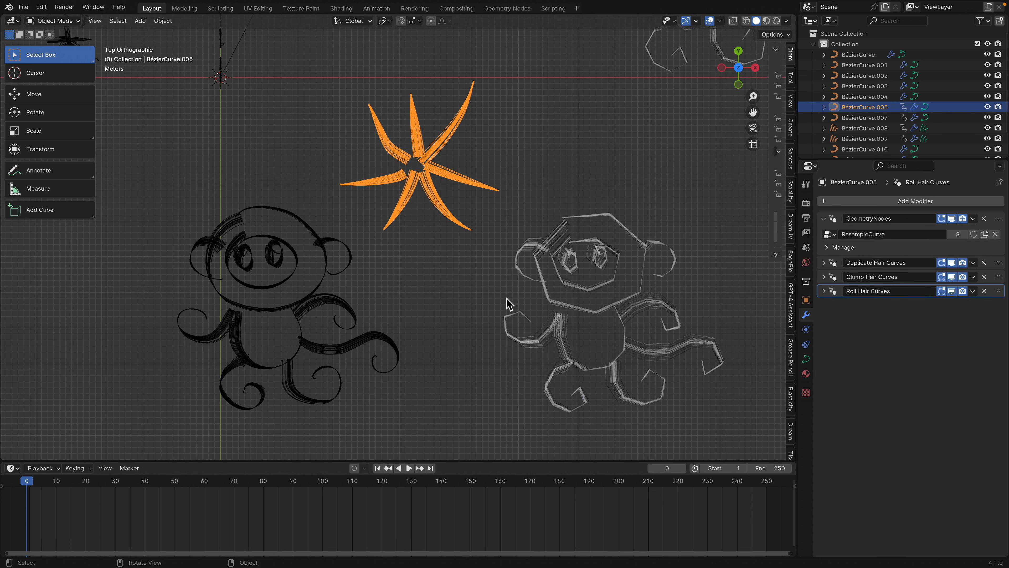
pyautogui.click(567, 249)
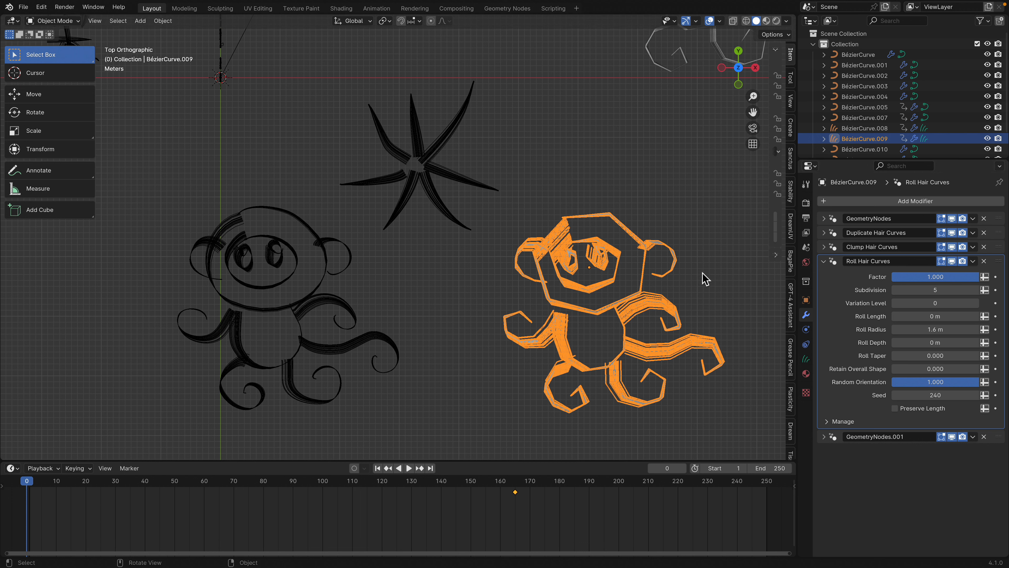
pyautogui.moveTo(922, 321); pyautogui.dragTo(952, 316)
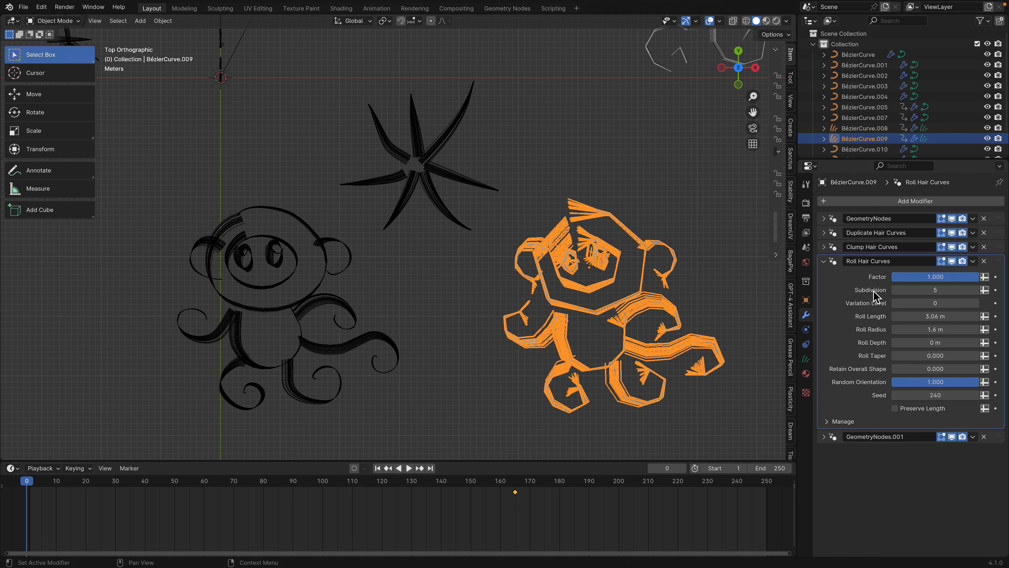
# Examine the deselected rightmost monkey up close in Material Preview shading.
pyautogui.click(767, 20)
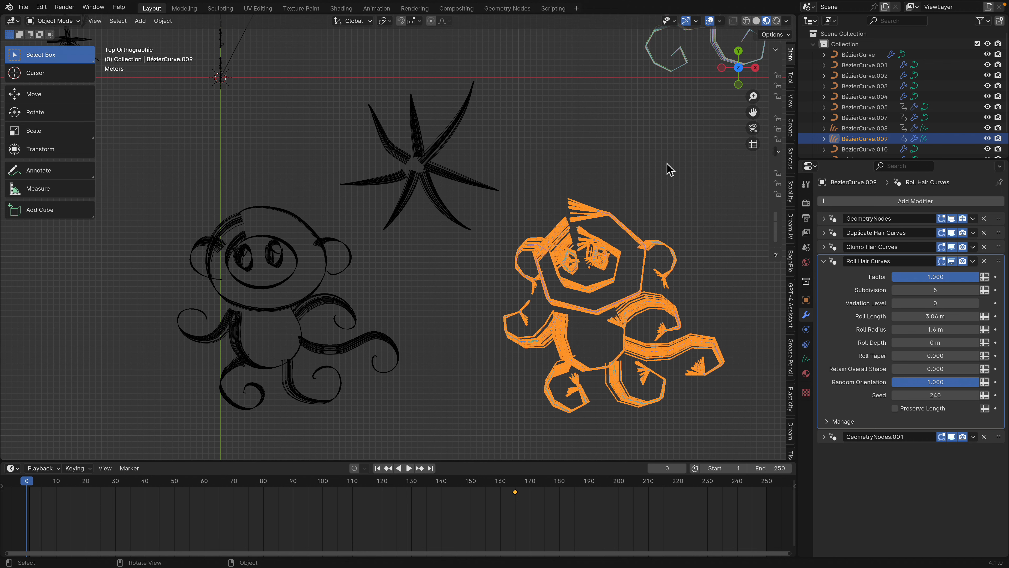
pyautogui.click(676, 143)
pyautogui.keyDown('shift'); pyautogui.moveTo(696, 258); pyautogui.dragTo(548, 239, button='middle'); pyautogui.keyUp('shift')
pyautogui.scroll(3, 533, 278)
pyautogui.keyDown('shift'); pyautogui.moveTo(531, 314); pyautogui.dragTo(503, 243, button='middle'); pyautogui.keyUp('shift')
pyautogui.scroll(-2, 503, 244)
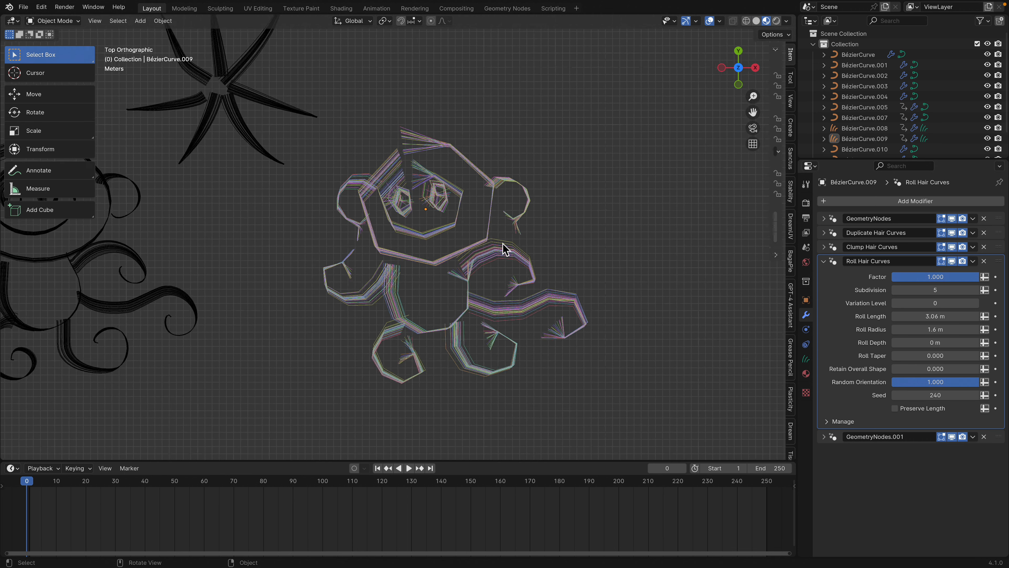
# Examine the rightmost monkey in Rendered shading, and return the viewport to Solid shading.
pyautogui.click(777, 21)
pyautogui.scroll(1, 504, 233)
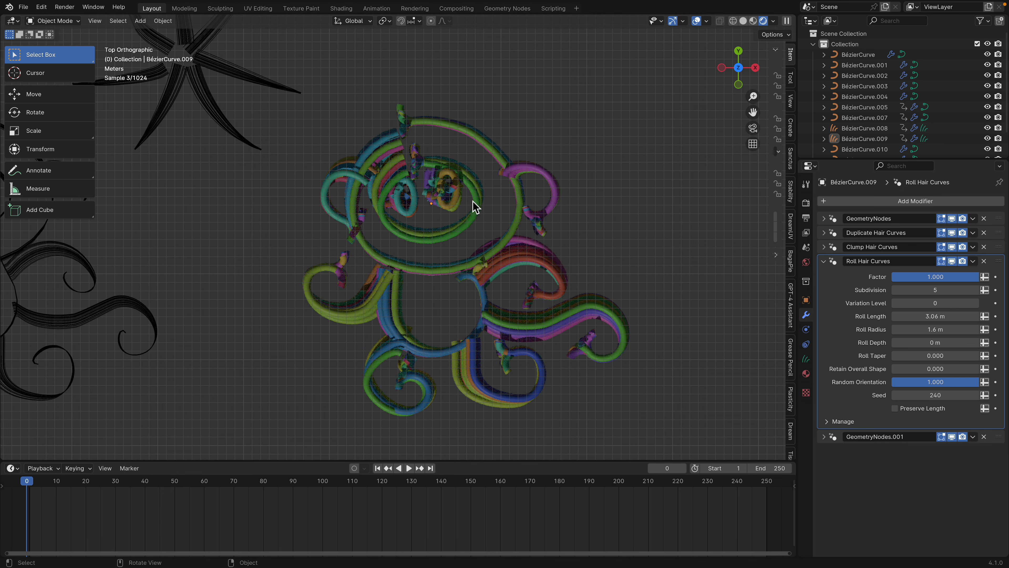
pyautogui.scroll(-2, 512, 195)
pyautogui.keyDown('shift'); pyautogui.moveTo(507, 192); pyautogui.dragTo(661, 228, button='middle'); pyautogui.keyUp('shift')
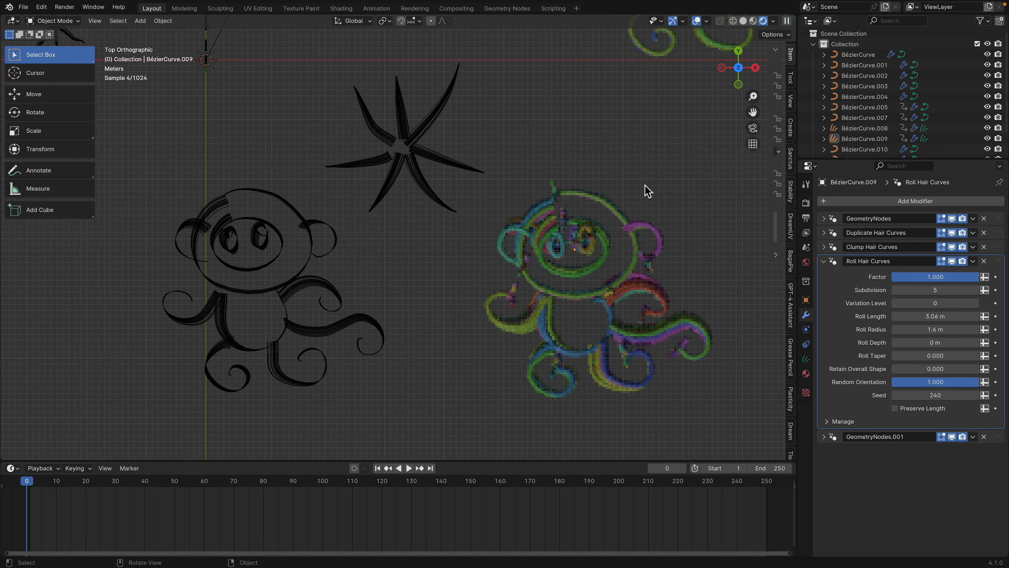
pyautogui.click(744, 22)
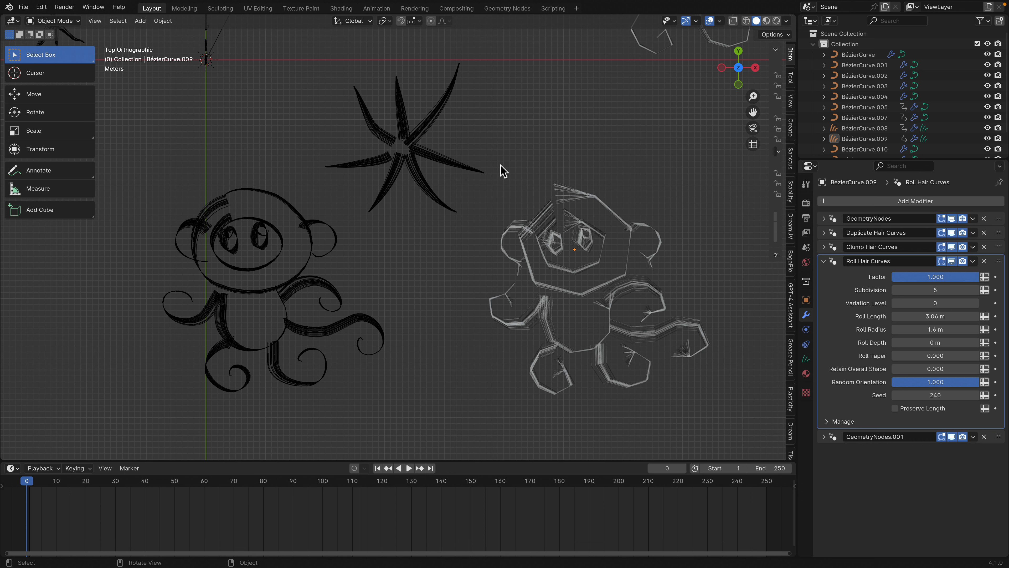
# Select the left monkey curve object and expand its GeometryNodes modifier.
pyautogui.click(425, 155)
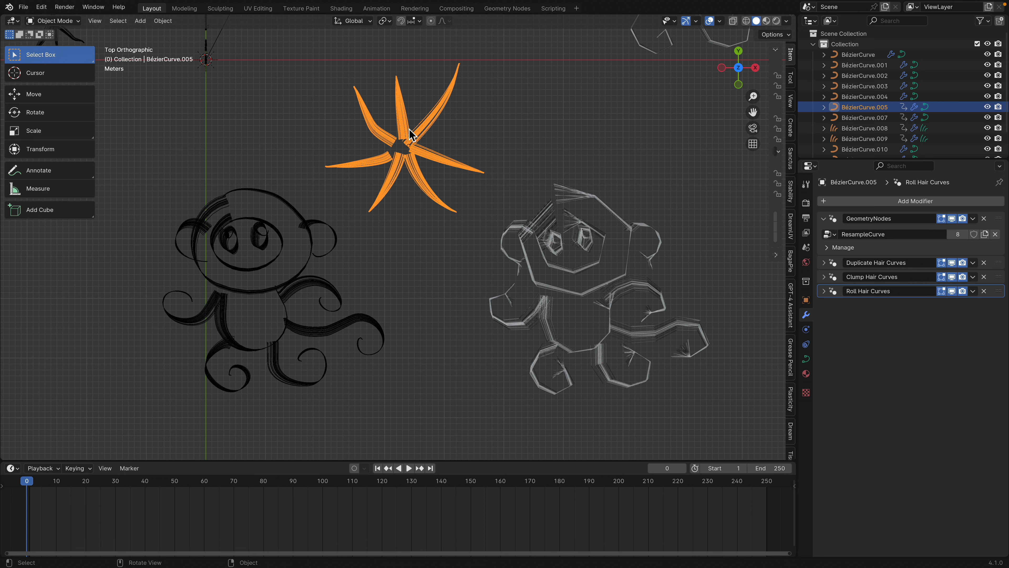
pyautogui.click(296, 224)
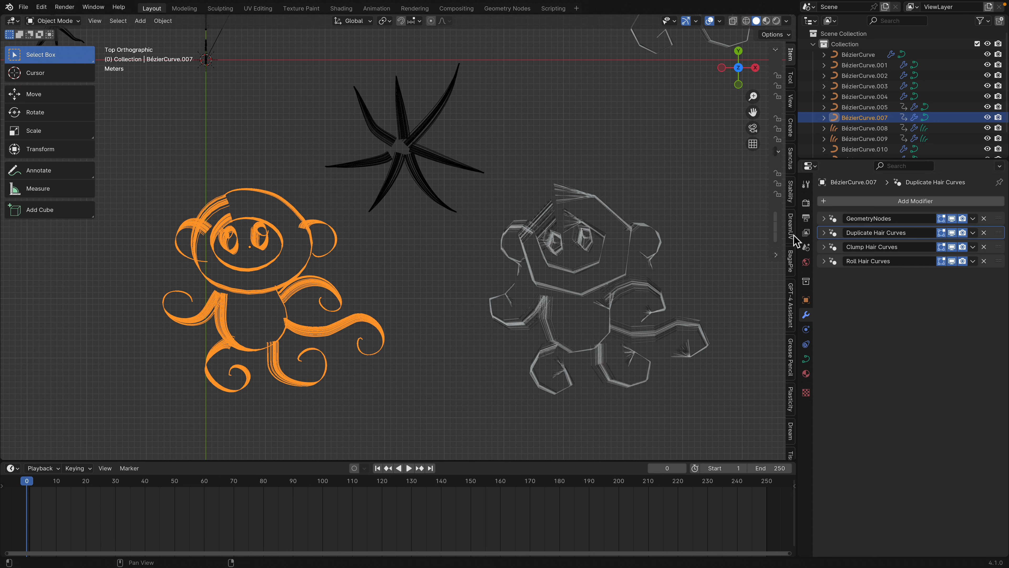
pyautogui.click(824, 219)
pyautogui.click(960, 236)
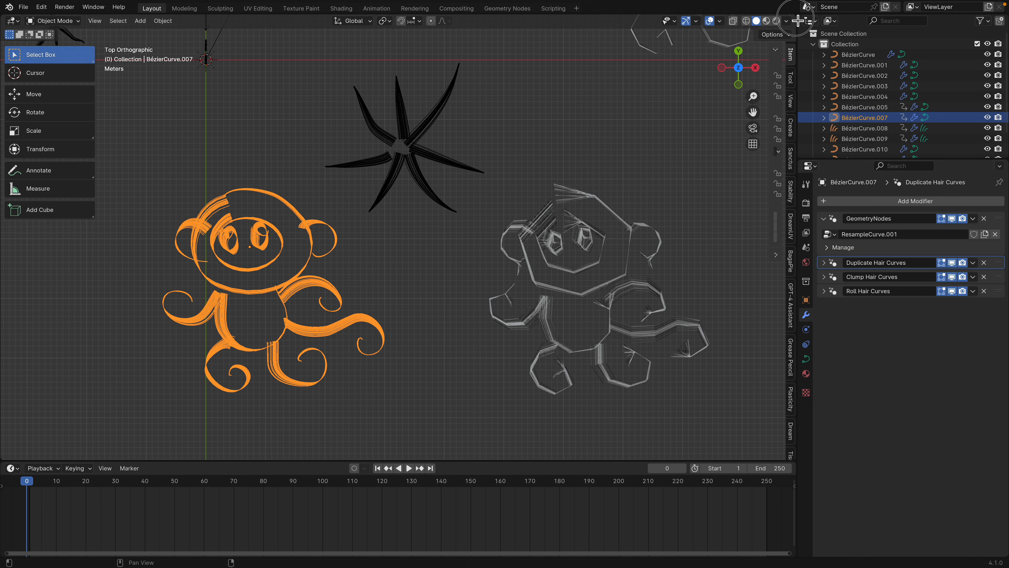
# Split the 3D viewport horizontally and show the ResampleCurve.001 node tree in a Geometry Node Editor above it.
pyautogui.moveTo(801, 28); pyautogui.dragTo(713, 263)
pyautogui.click(13, 21)
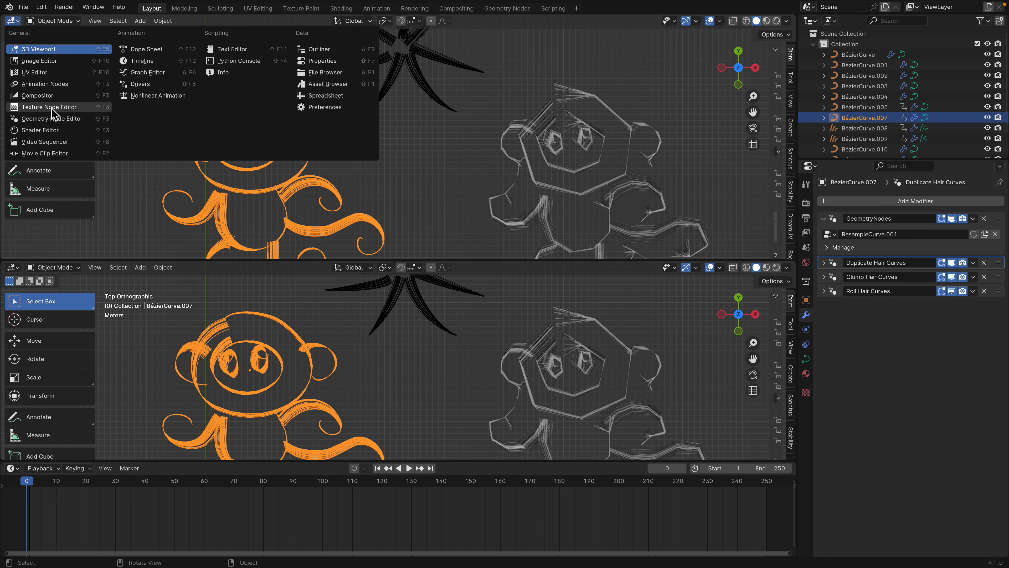
pyautogui.click(52, 119)
pyautogui.scroll(-2, 278, 139)
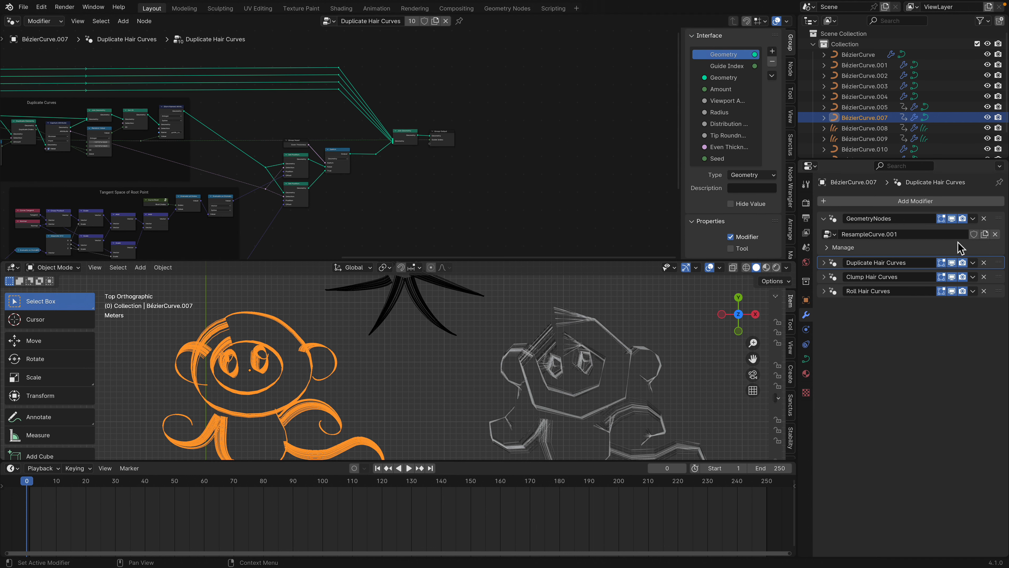
pyautogui.click(996, 225)
pyautogui.scroll(4, 309, 135)
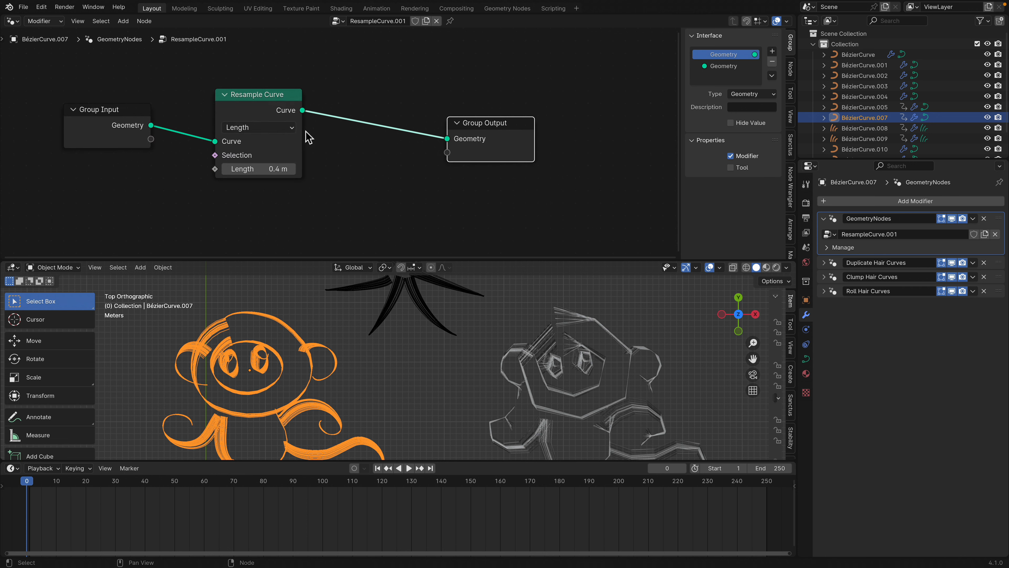
# Set the Resample Curve node's Length to 5.4 m.
pyautogui.moveTo(270, 172); pyautogui.dragTo(284, 227)
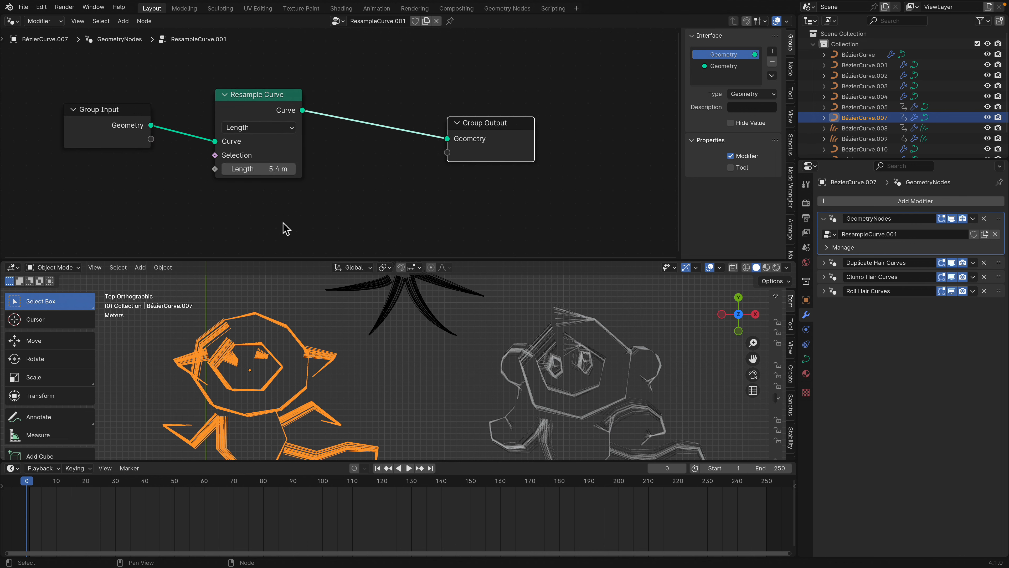
pyautogui.scroll(-2, 281, 352)
pyautogui.moveTo(282, 95); pyautogui.dragTo(297, 69)
pyautogui.moveTo(296, 100); pyautogui.dragTo(332, 89, button='middle')
# Switch the Resample Curve node to Count mode with a count of 12.
pyautogui.click(332, 91)
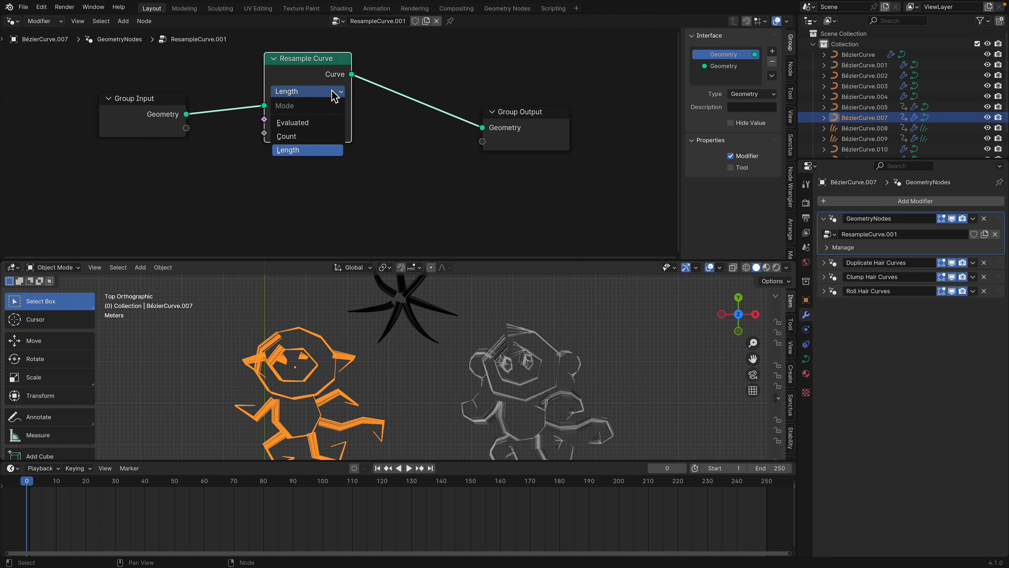
pyautogui.click(318, 134)
pyautogui.click(323, 135)
pyautogui.write('12')
pyautogui.press('Return')
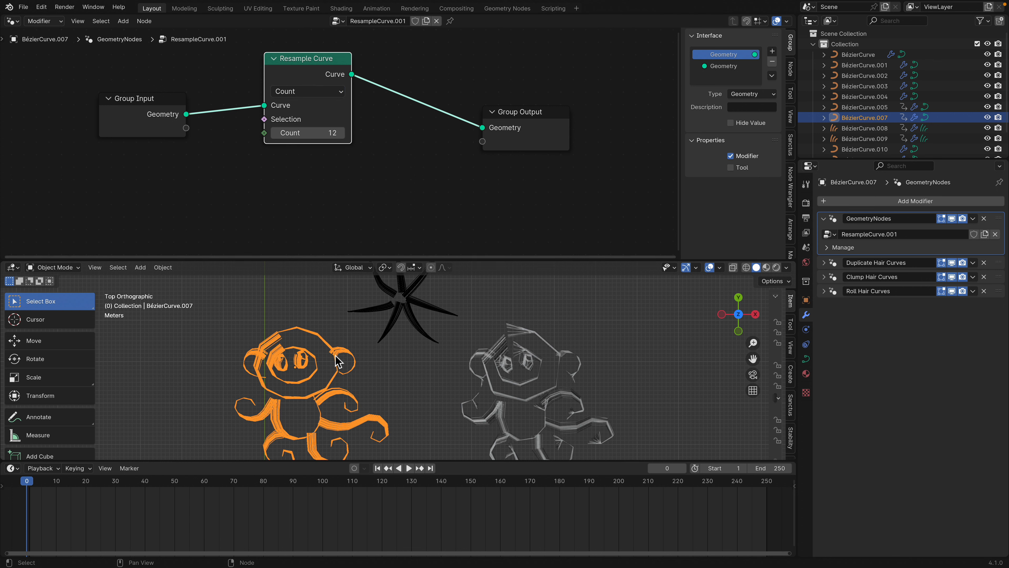
# Enlarge the 3D viewport and switch the Resample Curve node to Length mode with a length of 1 m.
pyautogui.moveTo(381, 263); pyautogui.dragTo(381, 185)
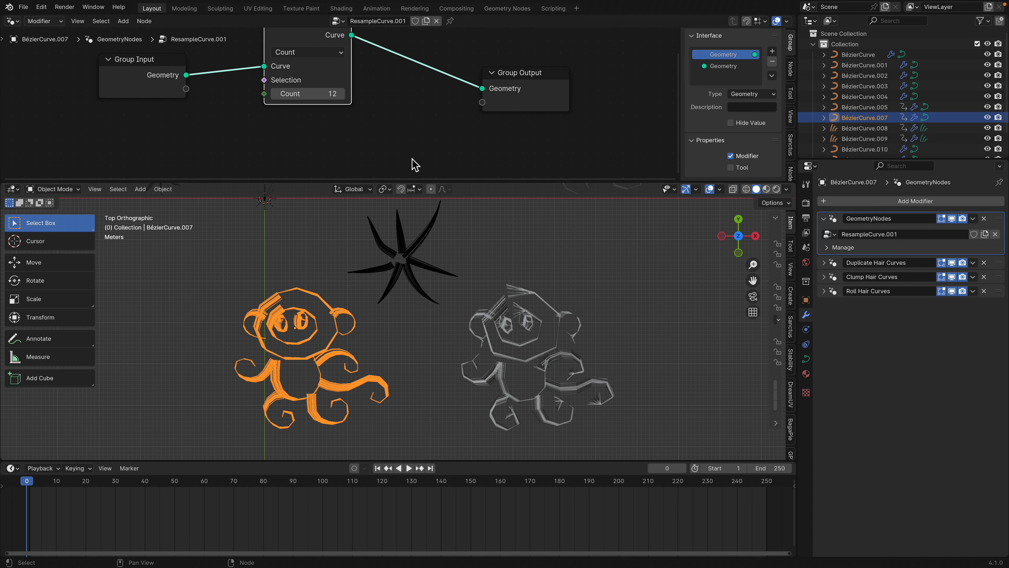
pyautogui.click(299, 56)
pyautogui.click(309, 114)
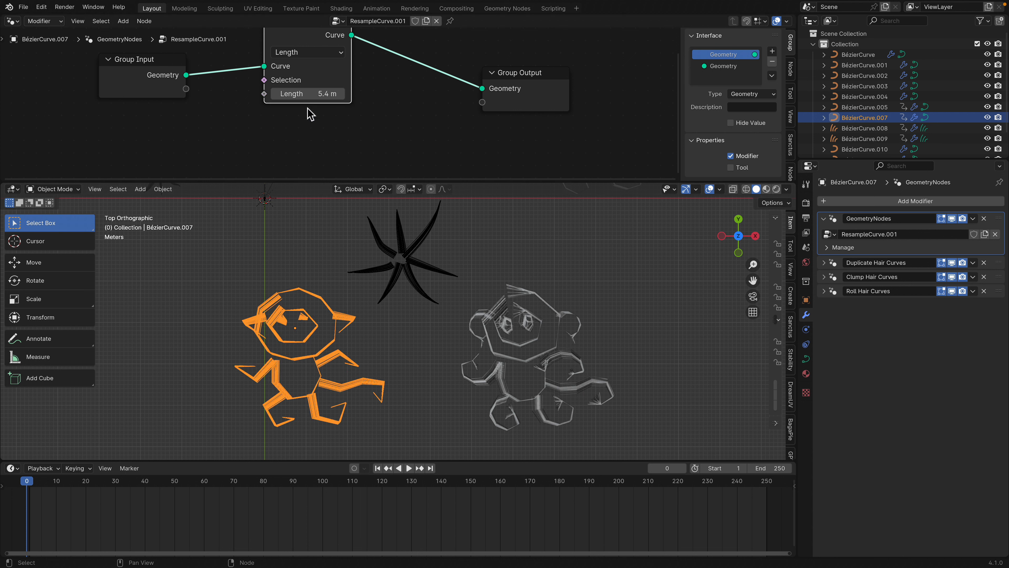
pyautogui.click(313, 99)
pyautogui.write('1')
pyautogui.press('Return')
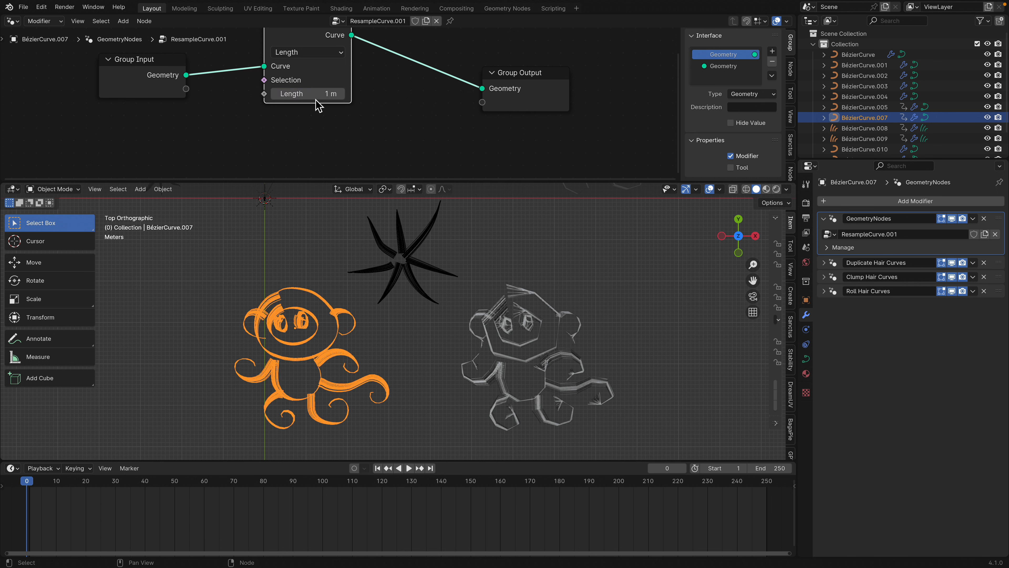
# Expand the left monkey's Duplicate Hair Curves modifier and reduce its Amount to 0.
pyautogui.click(830, 263)
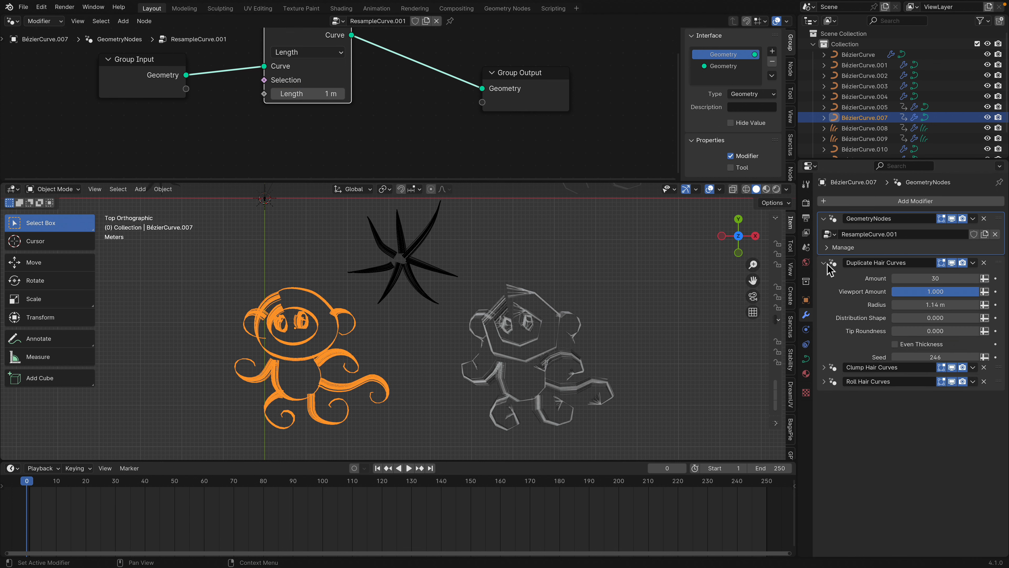
pyautogui.moveTo(931, 283); pyautogui.dragTo(931, 284)
pyautogui.write('10')
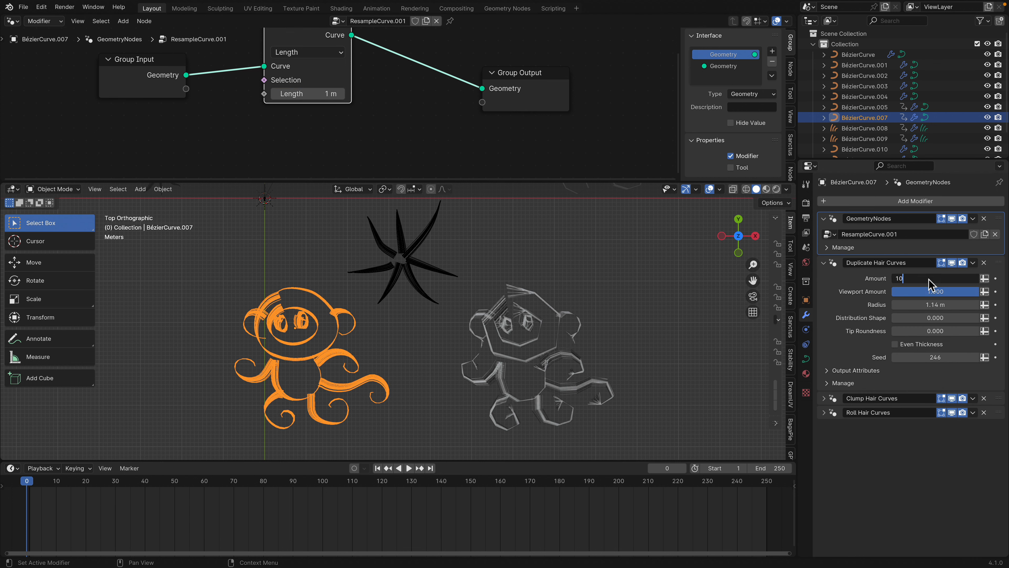
pyautogui.press('BackSpace')
pyautogui.press('BackSpace')
pyautogui.write('2')
pyautogui.press('Return')
pyautogui.moveTo(932, 281); pyautogui.dragTo(914, 281)
pyautogui.scroll(2, 277, 334)
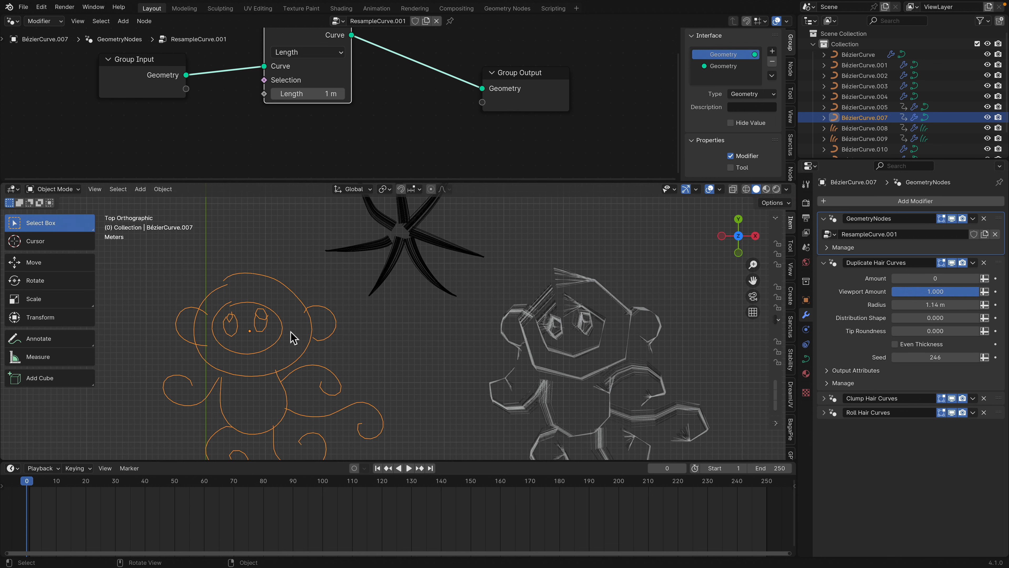
# Set the Duplicate Hair Curves modifier's Amount to 26 and its Radius to 1.5 m.
pyautogui.scroll(-2, 293, 337)
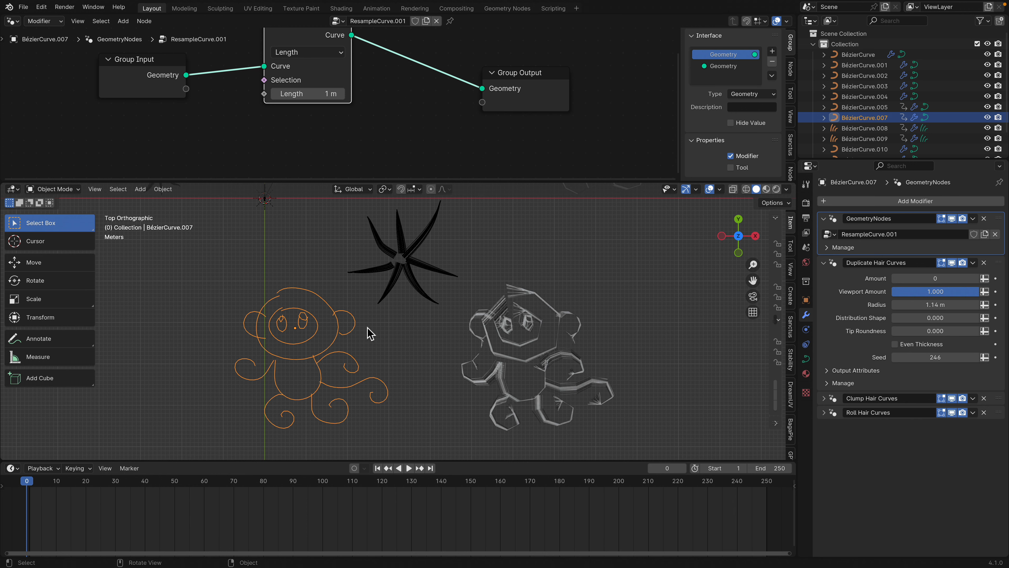
pyautogui.scroll(2, 293, 330)
pyautogui.scroll(-1, 354, 301)
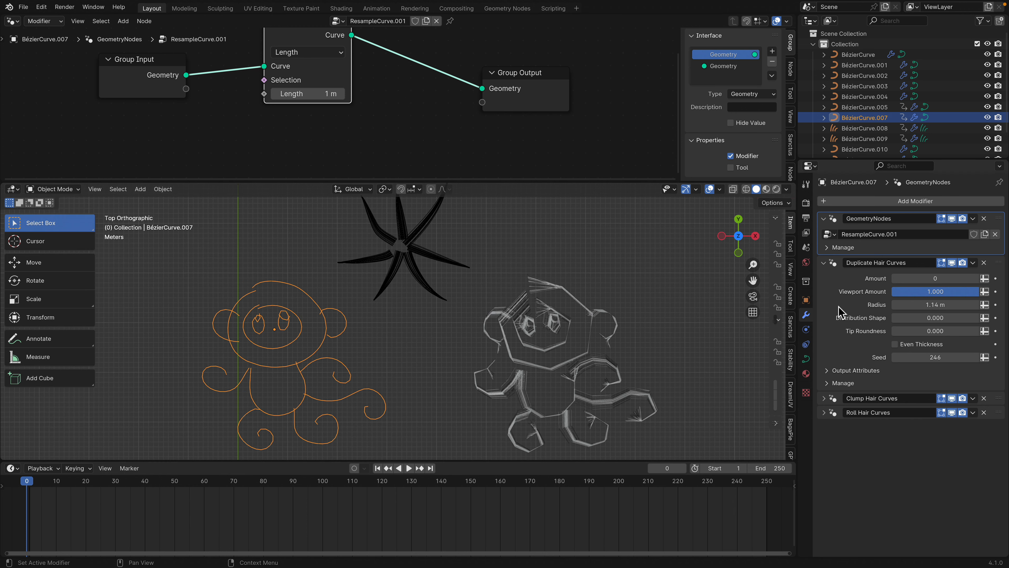
pyautogui.moveTo(935, 284); pyautogui.dragTo(914, 305)
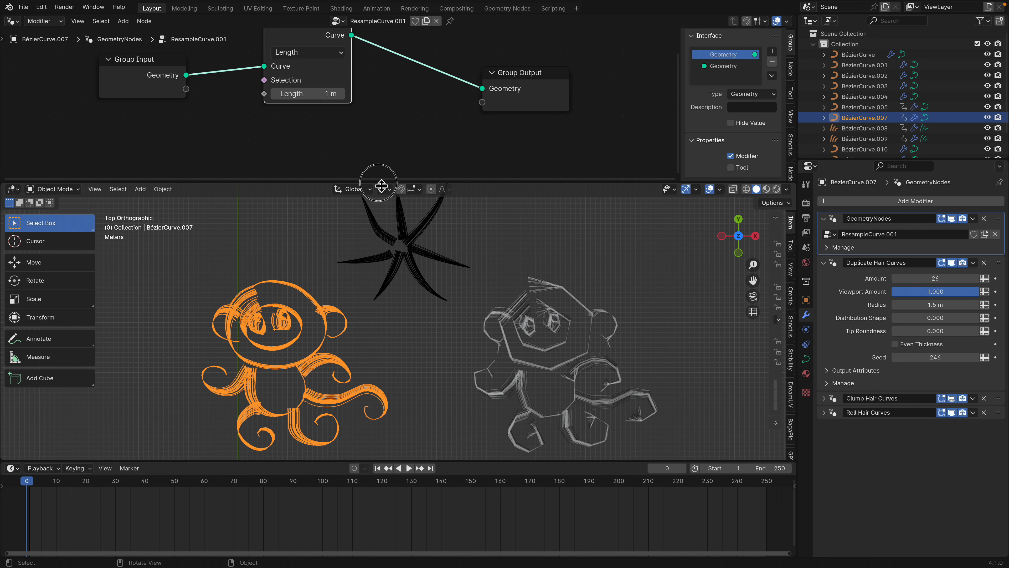
# Enlarge the 3D viewport further and bring the RICE lettering and the 米 character into view.
pyautogui.moveTo(381, 183); pyautogui.dragTo(380, 98)
pyautogui.keyDown('shift'); pyautogui.moveTo(226, 161); pyautogui.dragTo(359, 293, button='middle'); pyautogui.keyUp('shift')
pyautogui.keyDown('shift'); pyautogui.moveTo(259, 210); pyautogui.dragTo(305, 272, button='middle'); pyautogui.keyUp('shift')
pyautogui.scroll(2, 304, 273)
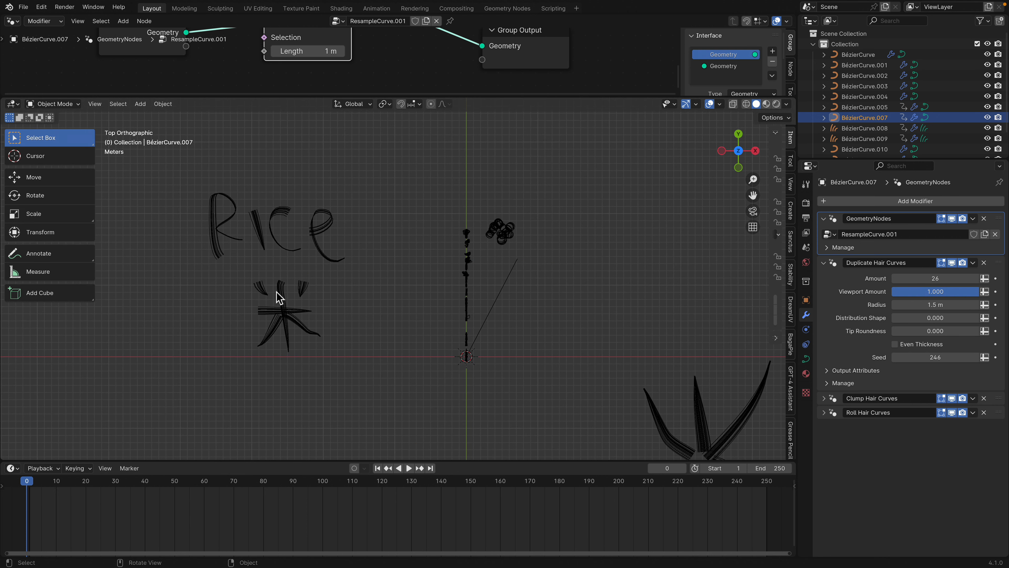
pyautogui.scroll(1, 278, 296)
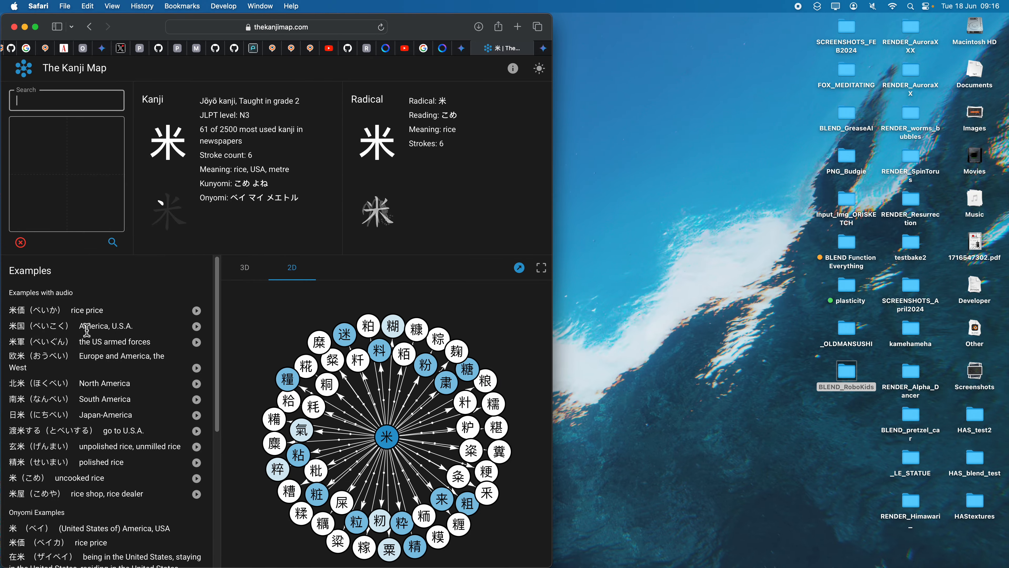
# In Safari, highlight the kanji example words for America and Japan-America on The Kanji Map page for 米.
pyautogui.moveTo(10, 327); pyautogui.dragTo(29, 326)
pyautogui.click(28, 341)
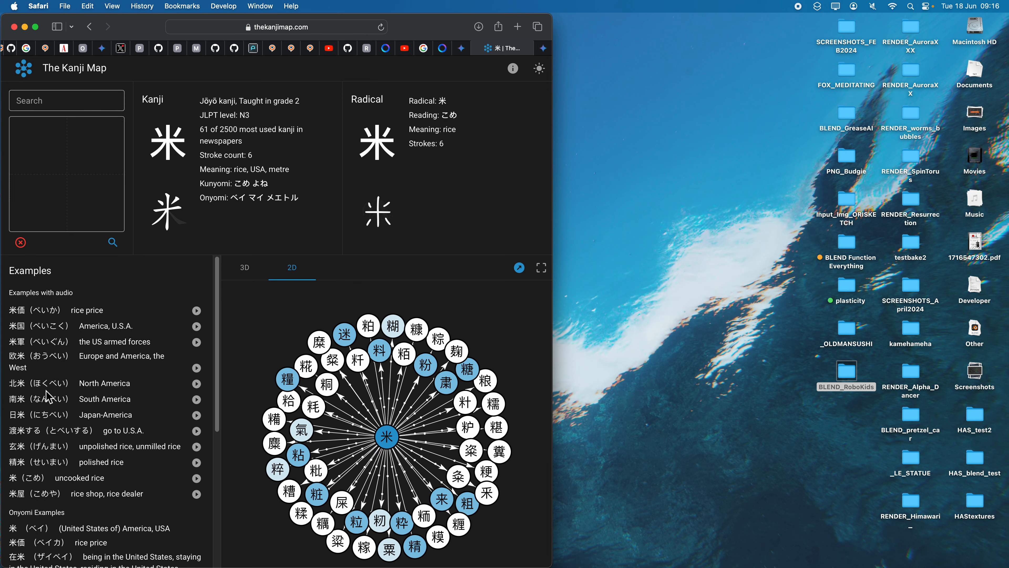
pyautogui.moveTo(26, 417); pyautogui.dragTo(11, 344)
pyautogui.click(17, 419)
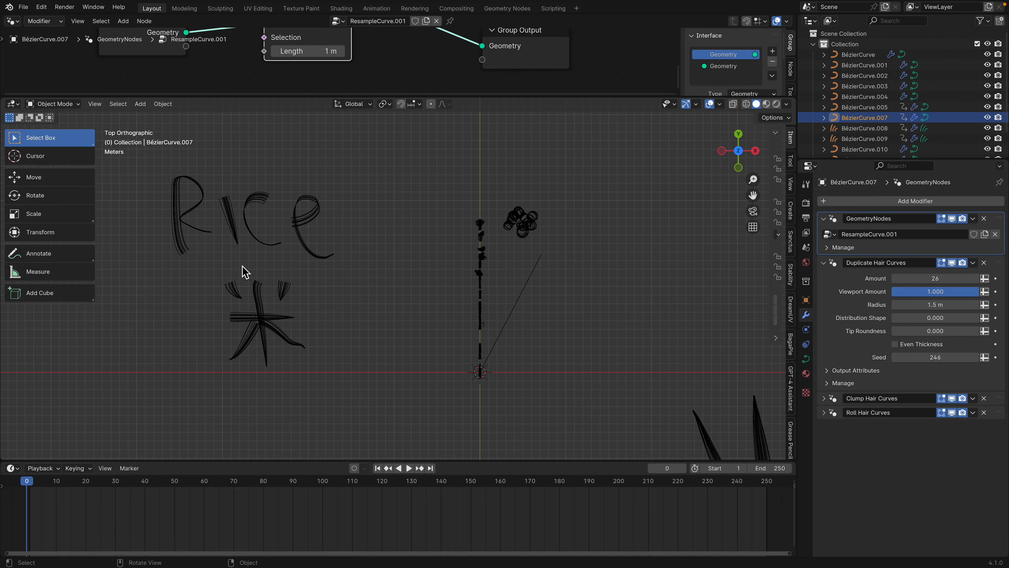
# Back in Blender, duplicate the 米 curve object and place the copy below and left of the original.
pyautogui.click(274, 306)
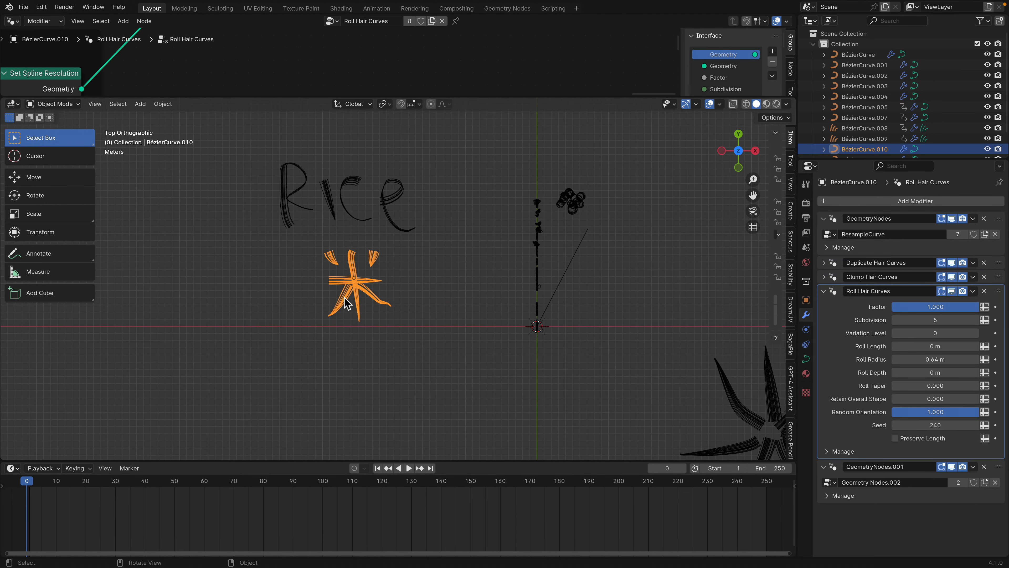
pyautogui.scroll(1, 345, 298)
pyautogui.hotkey('shift', 'd')
pyautogui.click(185, 370)
pyautogui.keyDown('shift'); pyautogui.moveTo(239, 353); pyautogui.dragTo(365, 320, button='middle'); pyautogui.keyUp('shift')
# In Edit Mode, draw the 日 character left of the copied 米 and a spiral to its right, and return to Object Mode.
pyautogui.press('Tab')
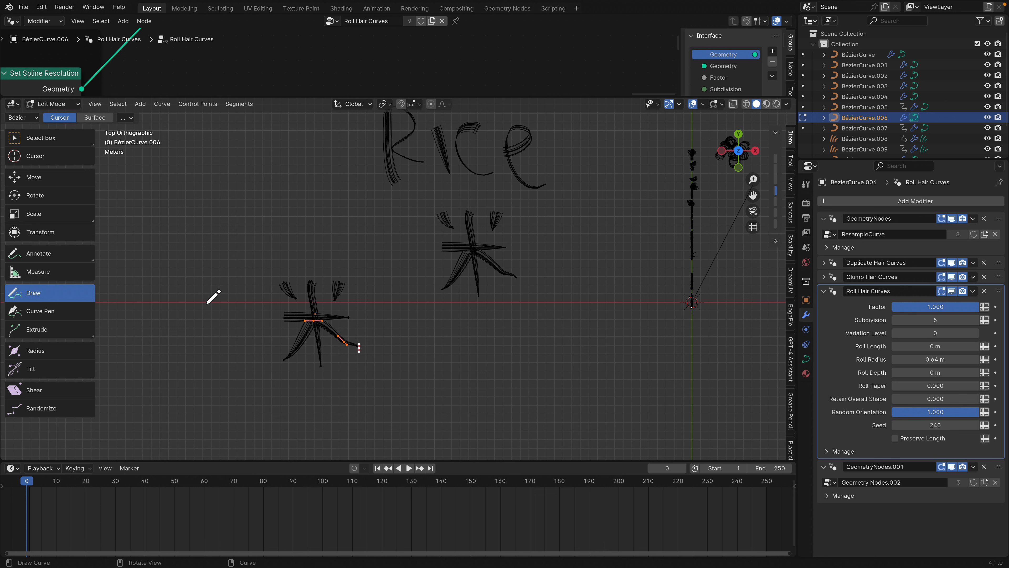
pyautogui.moveTo(186, 302)
pyautogui.mouseDown()
pyautogui.moveTo(203, 378)
pyautogui.moveTo(210, 292)
pyautogui.moveTo(250, 366)
pyautogui.moveTo(249, 393)
pyautogui.mouseUp()
pyautogui.moveTo(186, 331); pyautogui.dragTo(243, 320)
pyautogui.moveTo(190, 362); pyautogui.dragTo(251, 362)
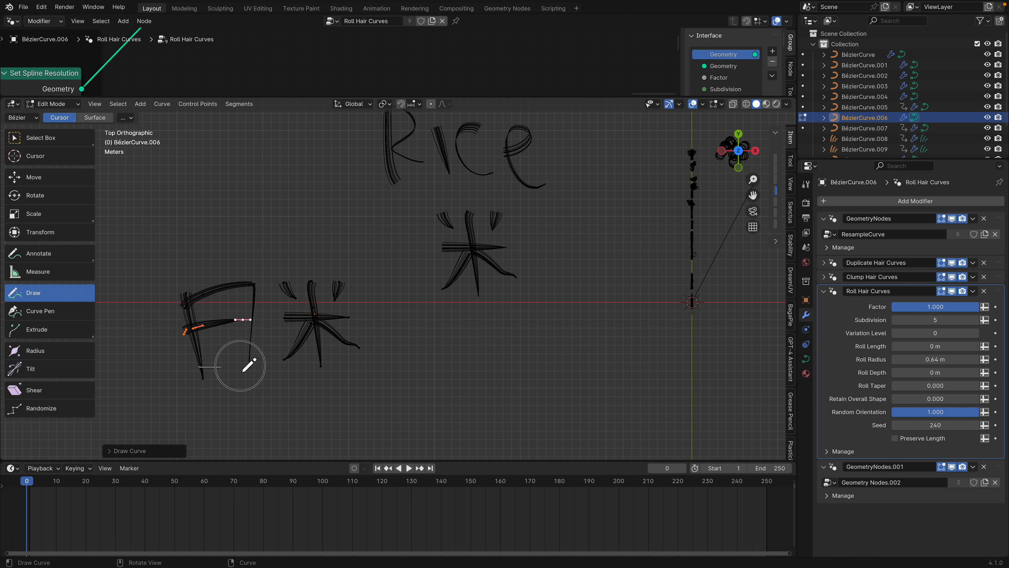
pyautogui.moveTo(421, 333)
pyautogui.mouseDown()
pyautogui.moveTo(458, 354)
pyautogui.moveTo(434, 370)
pyautogui.moveTo(433, 360)
pyautogui.mouseUp()
pyautogui.press('Tab')
pyautogui.keyDown('shift'); pyautogui.moveTo(531, 330); pyautogui.dragTo(459, 310, button='middle'); pyautogui.keyUp('shift')
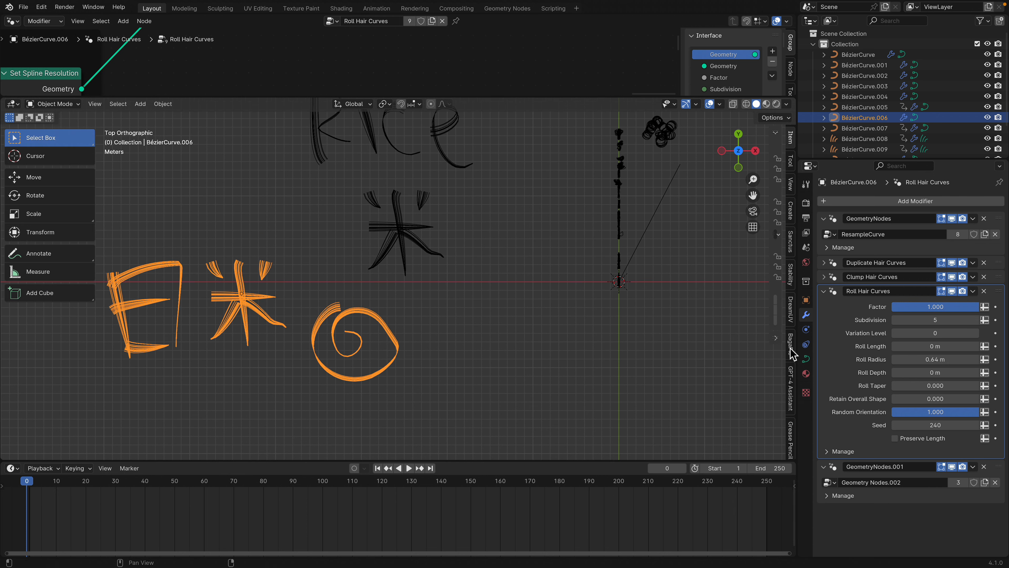
# Set the Duplicate Hair Curves amount to 26 for the selected 日米 and spiral curves.
pyautogui.moveTo(914, 345)
pyautogui.mouseDown()
pyautogui.moveTo(990, 345)
pyautogui.moveTo(880, 347)
pyautogui.mouseUp()
pyautogui.click(826, 277)
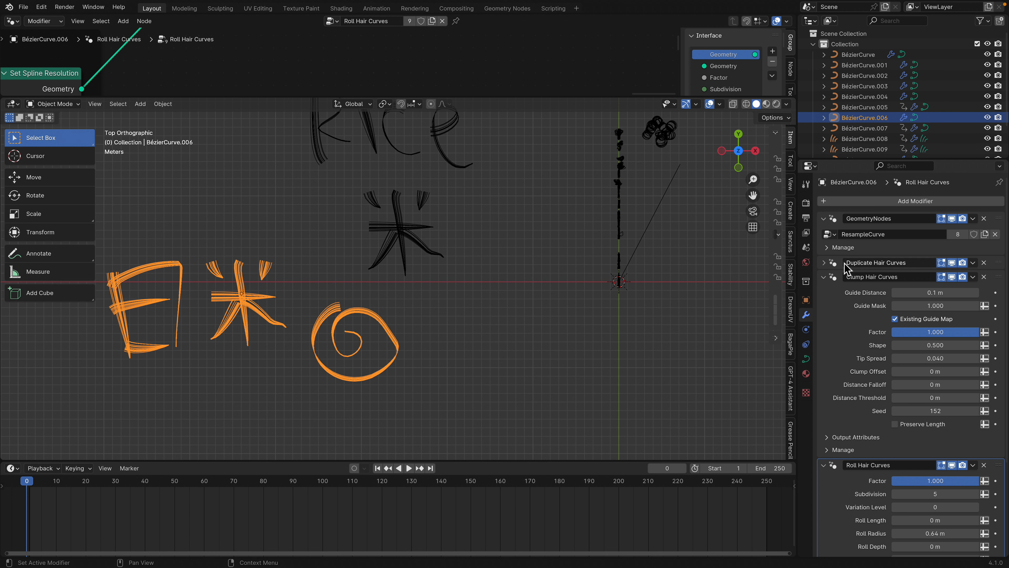
pyautogui.click(825, 263)
pyautogui.moveTo(933, 280); pyautogui.dragTo(966, 280)
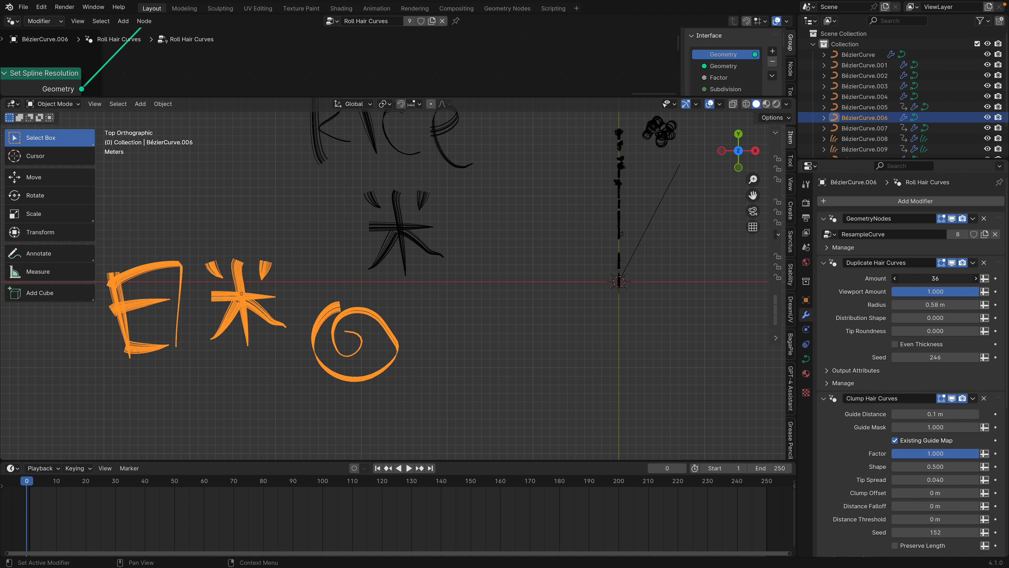
pyautogui.click(825, 262)
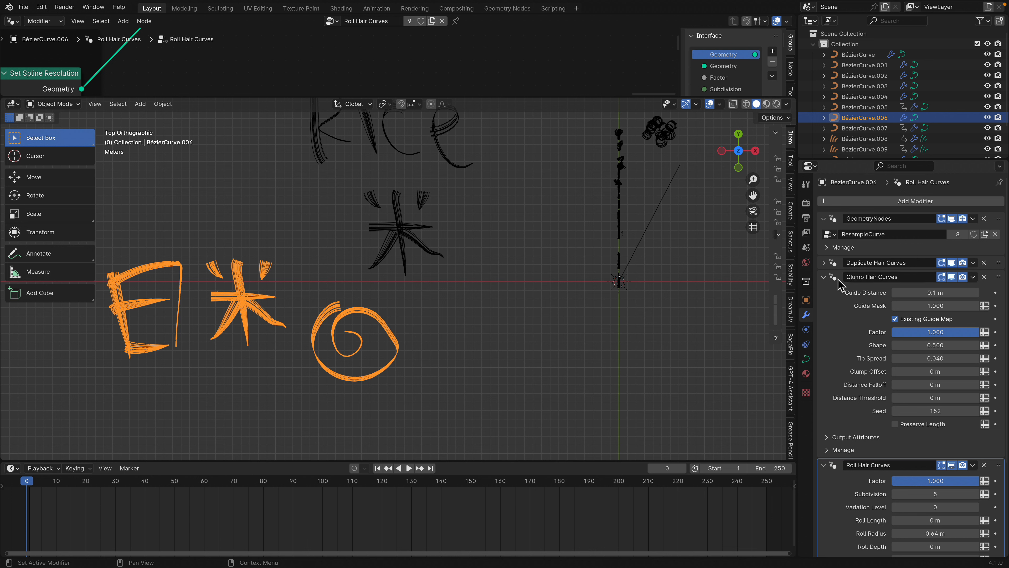
# Set the Clump Hair Curves shape to 0.040 and tip spread to 0.020, and the Duplicate Hair Curves radius to 1.4 m.
pyautogui.click(837, 279)
pyautogui.click(839, 281)
pyautogui.moveTo(925, 347)
pyautogui.mouseDown()
pyautogui.moveTo(962, 346)
pyautogui.moveTo(893, 347)
pyautogui.moveTo(962, 359)
pyautogui.moveTo(916, 358)
pyautogui.mouseUp()
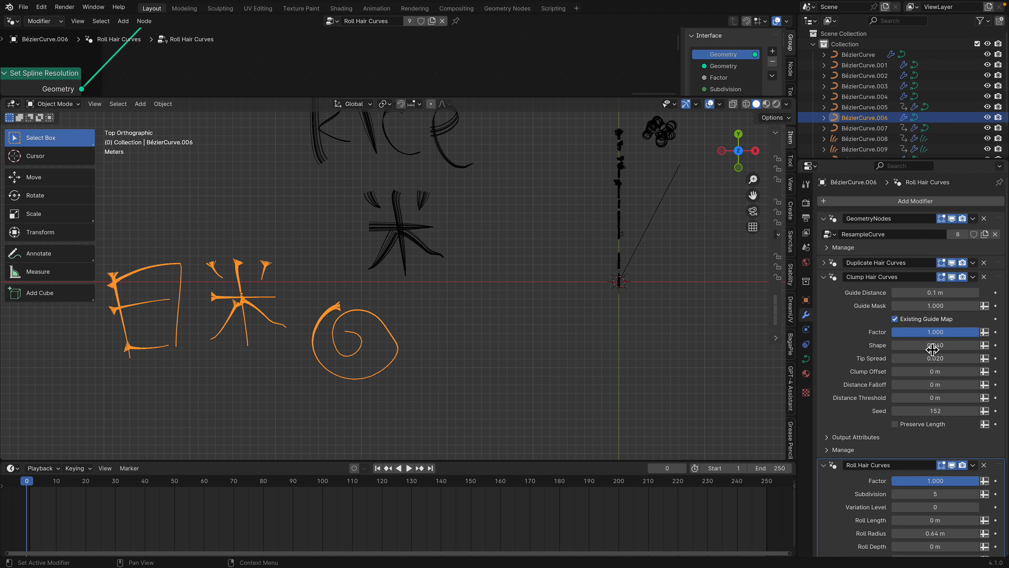
pyautogui.click(829, 263)
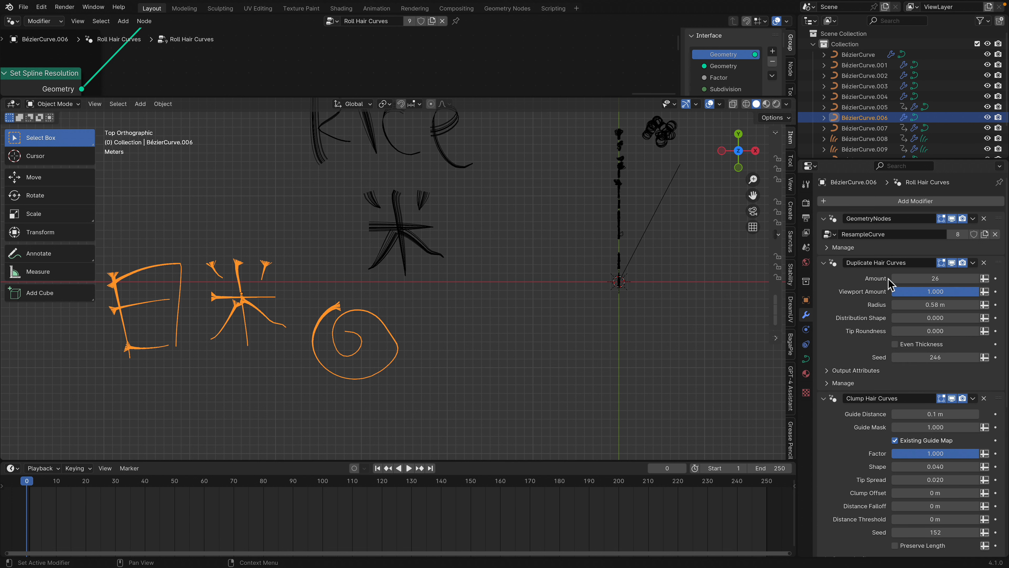
pyautogui.moveTo(908, 305)
pyautogui.mouseDown()
pyautogui.moveTo(930, 304)
pyautogui.moveTo(921, 311)
pyautogui.mouseUp()
# Set the Clump Hair Curves shape to 0.2 and collapse that modifier's settings.
pyautogui.scroll(-5, 908, 380)
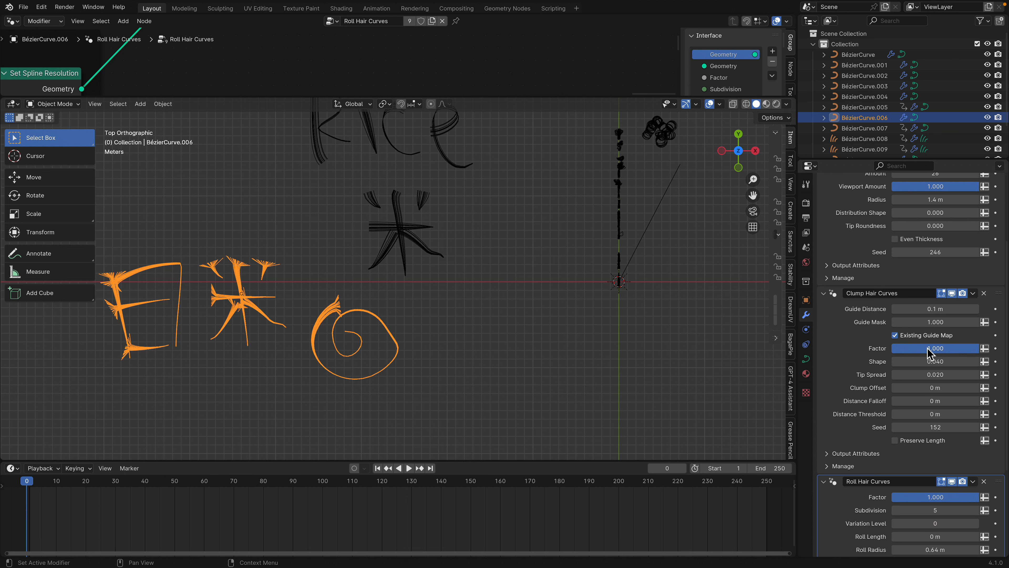
pyautogui.moveTo(930, 361); pyautogui.dragTo(945, 361)
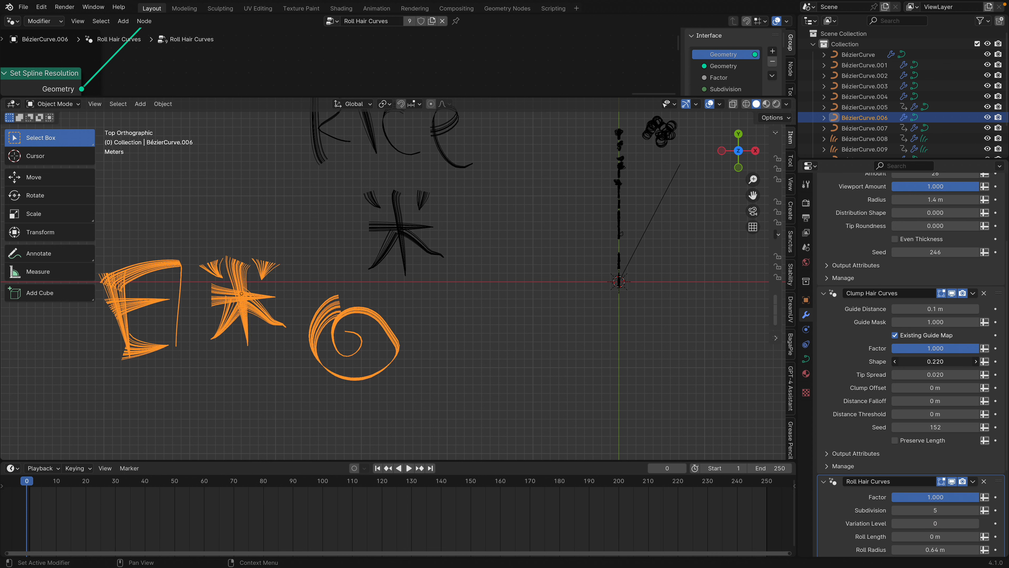
pyautogui.click(935, 361)
pyautogui.write('0.2')
pyautogui.press('Return')
pyautogui.scroll(-5, 847, 282)
pyautogui.click(833, 210)
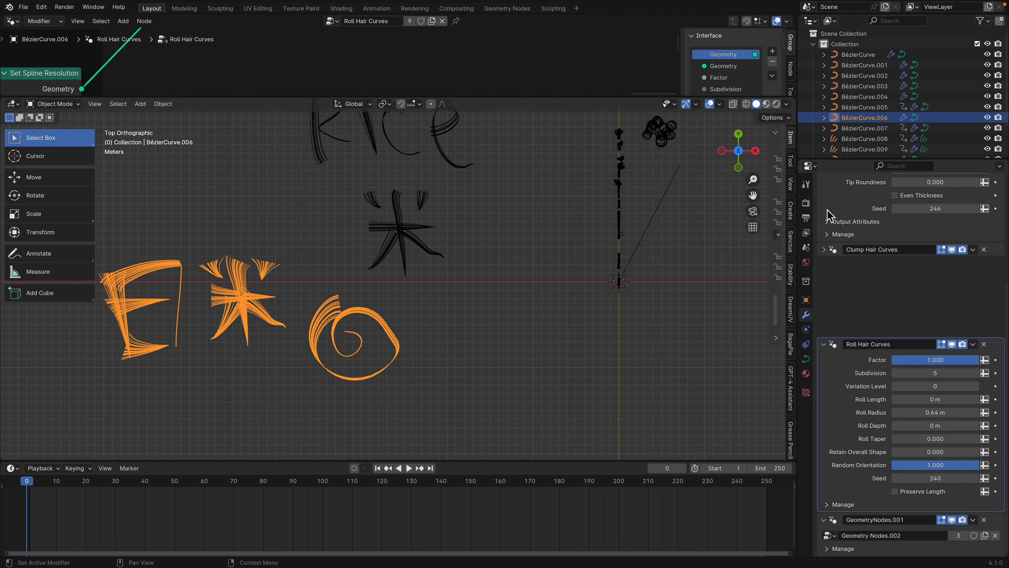
# Set the Roll Hair Curves roll length to 2.2 m and the roll radius to 0.88 m.
pyautogui.scroll(5, 854, 293)
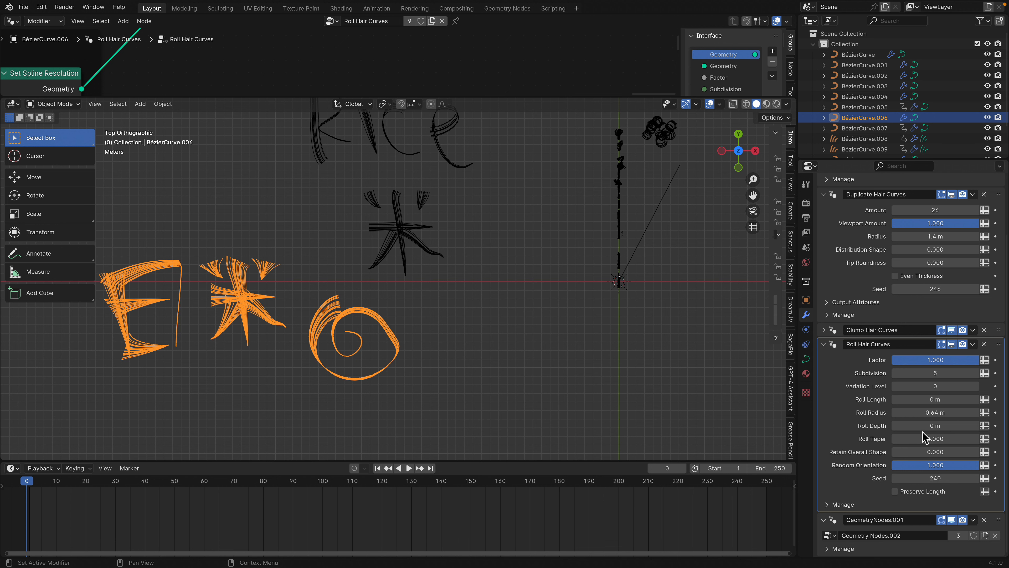
pyautogui.moveTo(934, 400)
pyautogui.mouseDown()
pyautogui.moveTo(992, 399)
pyautogui.moveTo(950, 399)
pyautogui.mouseUp()
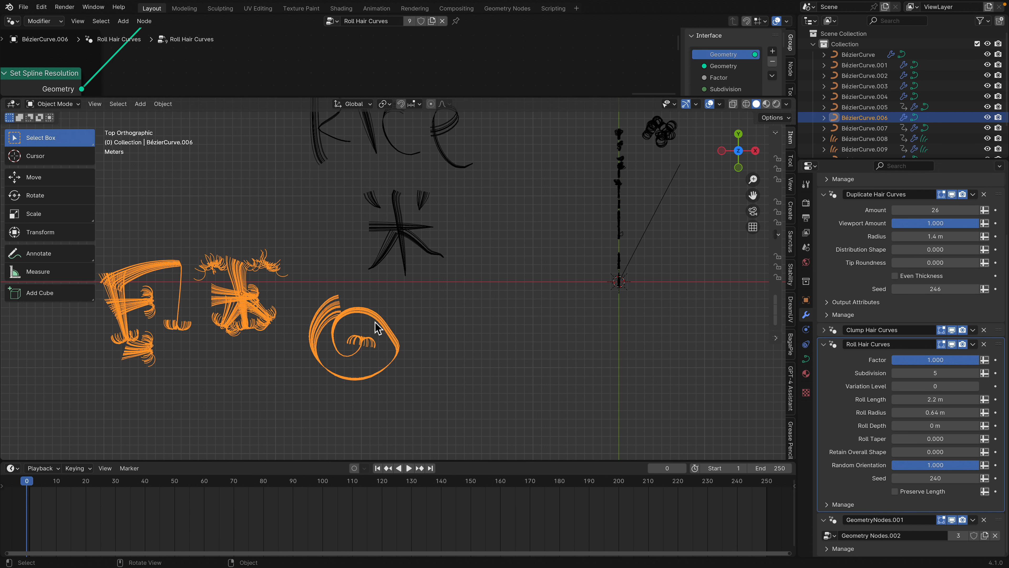
pyautogui.scroll(2, 377, 328)
pyautogui.scroll(-1, 314, 370)
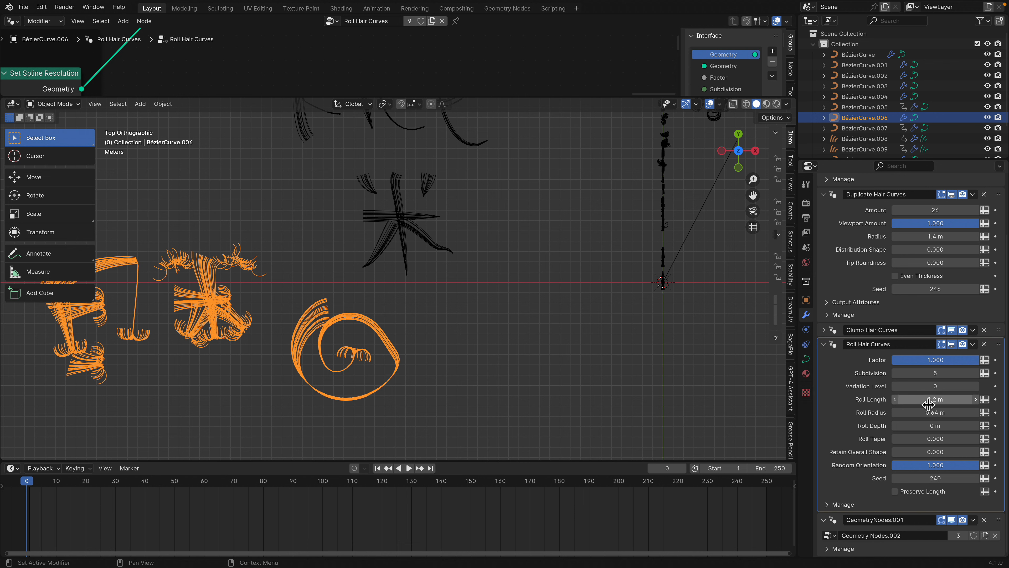
pyautogui.moveTo(927, 413)
pyautogui.mouseDown()
pyautogui.moveTo(973, 413)
pyautogui.moveTo(939, 413)
pyautogui.mouseUp()
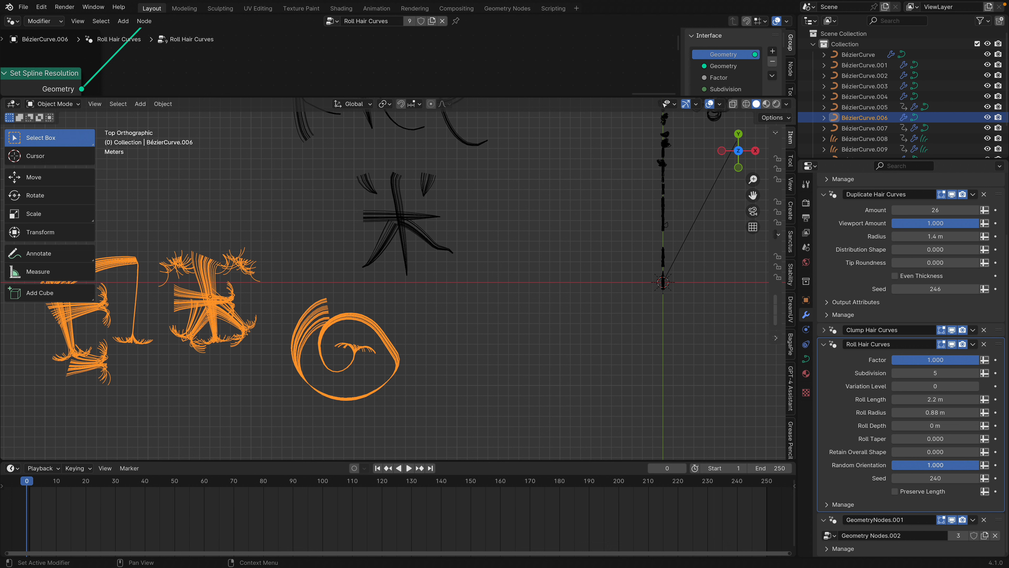
# Try the roll with Random Orientation at 0, restore it to 1.000, and set the roll length to 4.26 m.
pyautogui.moveTo(953, 466); pyautogui.dragTo(891, 465)
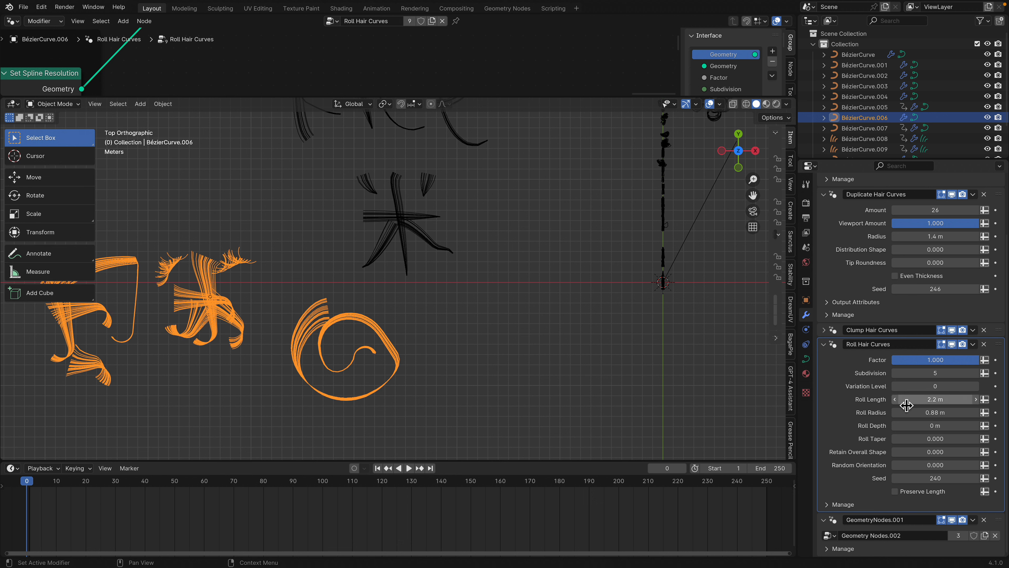
pyautogui.moveTo(907, 405)
pyautogui.mouseDown()
pyautogui.moveTo(969, 404)
pyautogui.moveTo(922, 399)
pyautogui.mouseUp()
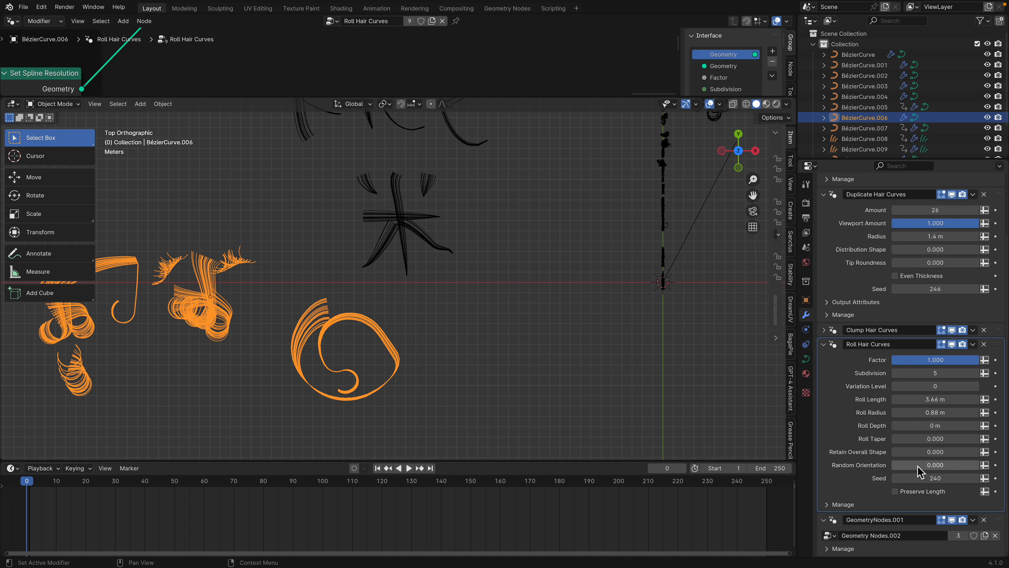
pyautogui.moveTo(919, 465); pyautogui.dragTo(966, 465)
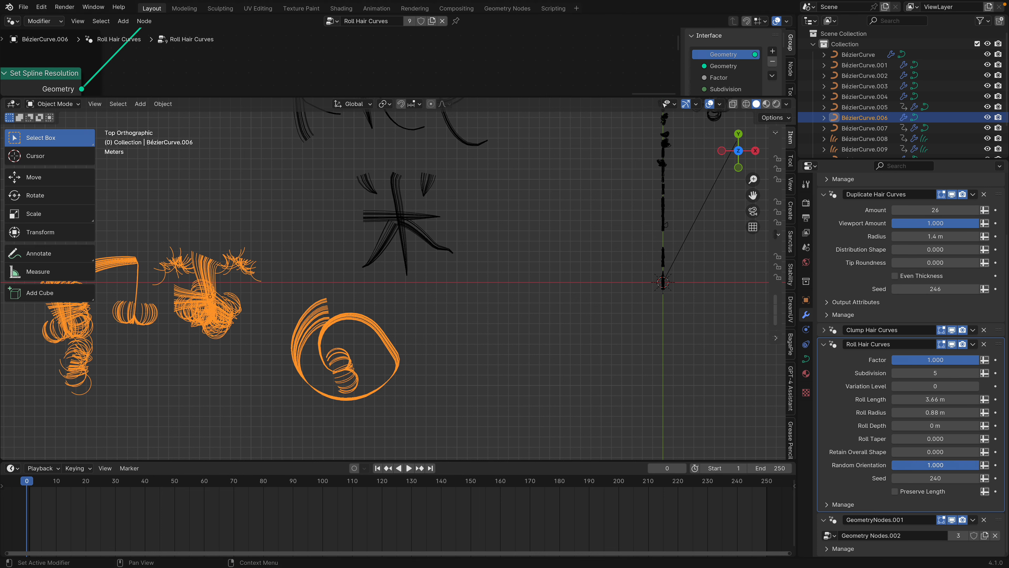
pyautogui.scroll(-2, 381, 361)
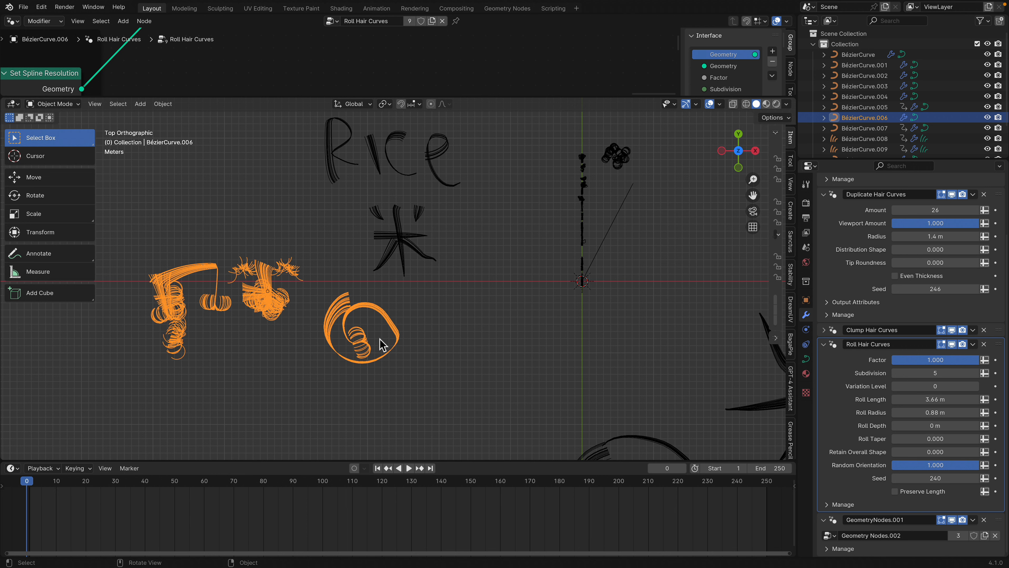
pyautogui.moveTo(902, 400); pyautogui.dragTo(922, 399)
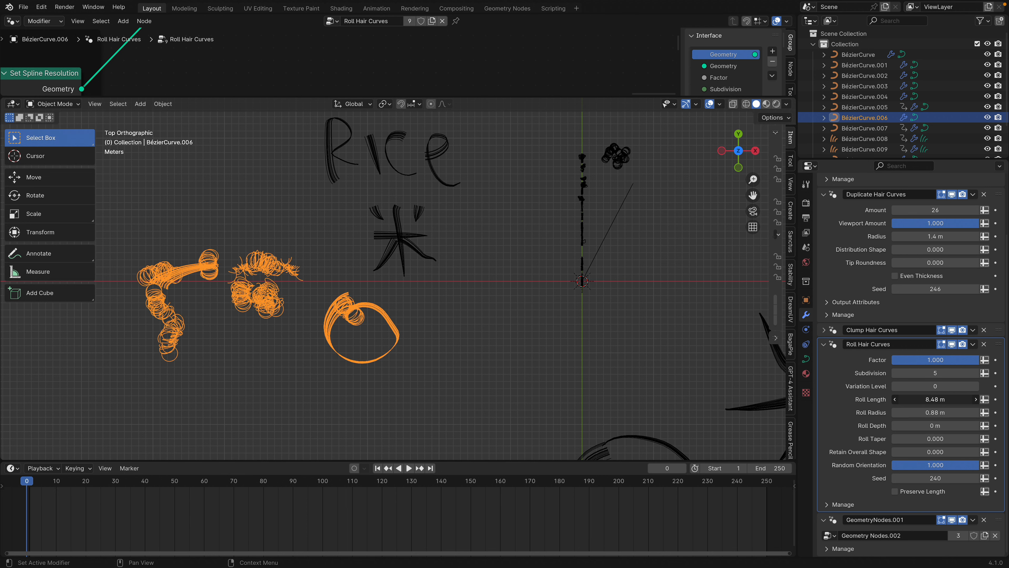
# Select the black brush-stroke monkey curve below the star and expand its Roll Hair Curves settings, collapsing Duplicate Hair Curves.
pyautogui.scroll(-6, 512, 362)
pyautogui.keyDown('shift'); pyautogui.moveTo(520, 387); pyautogui.dragTo(385, 306, button='middle'); pyautogui.keyUp('shift')
pyautogui.scroll(4, 376, 288)
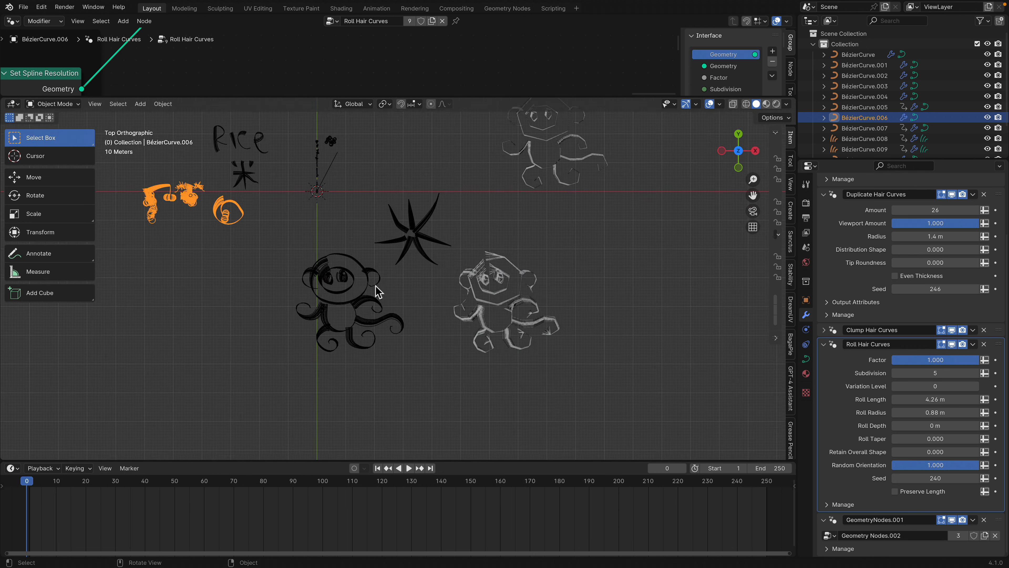
pyautogui.click(351, 311)
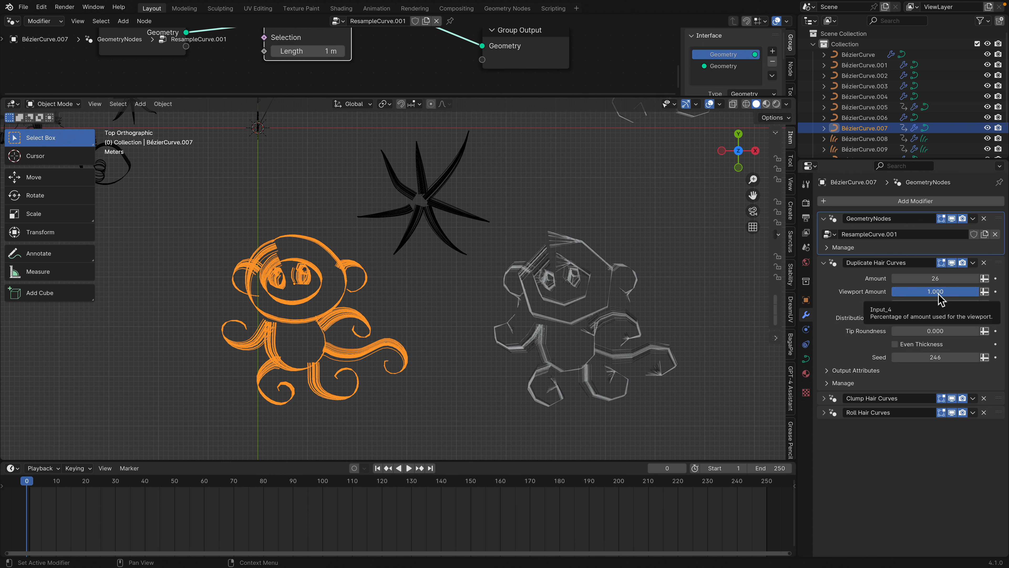
pyautogui.click(337, 251)
pyautogui.click(347, 255)
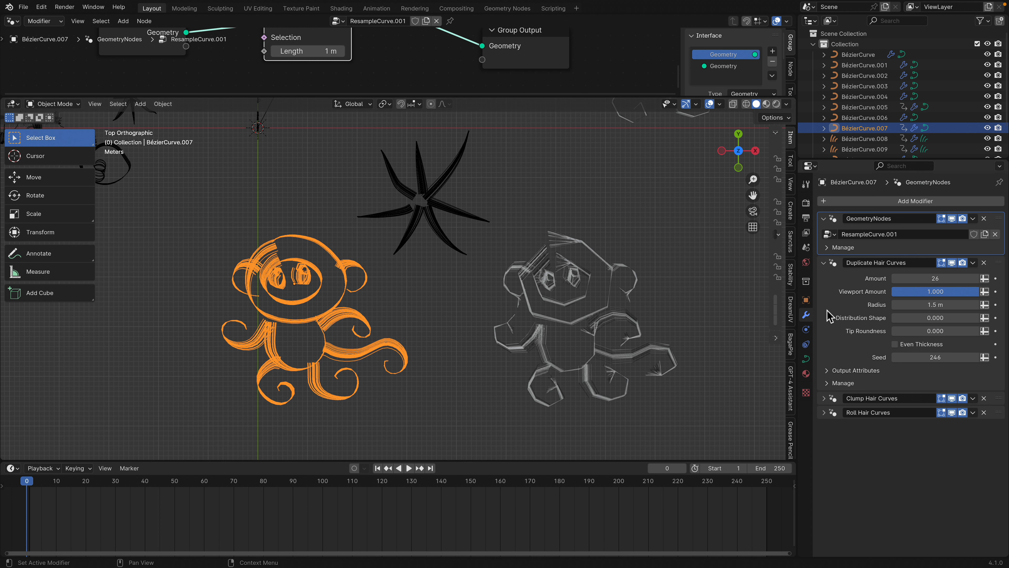
pyautogui.click(828, 263)
pyautogui.click(830, 291)
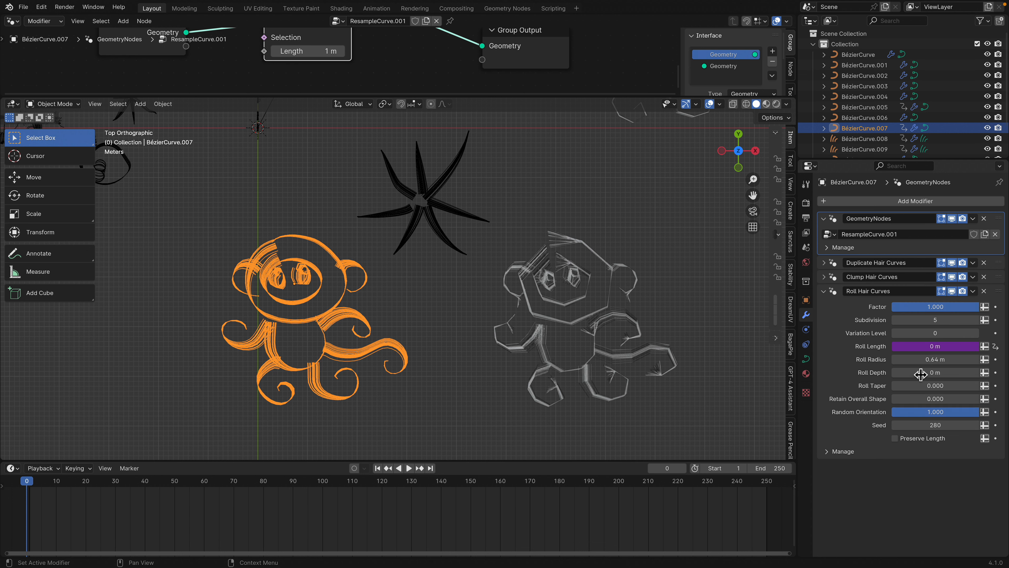
# Delete the driver on the monkey curve's roll length and drive the value with the expression #frame instead.
pyautogui.rightClick(920, 350)
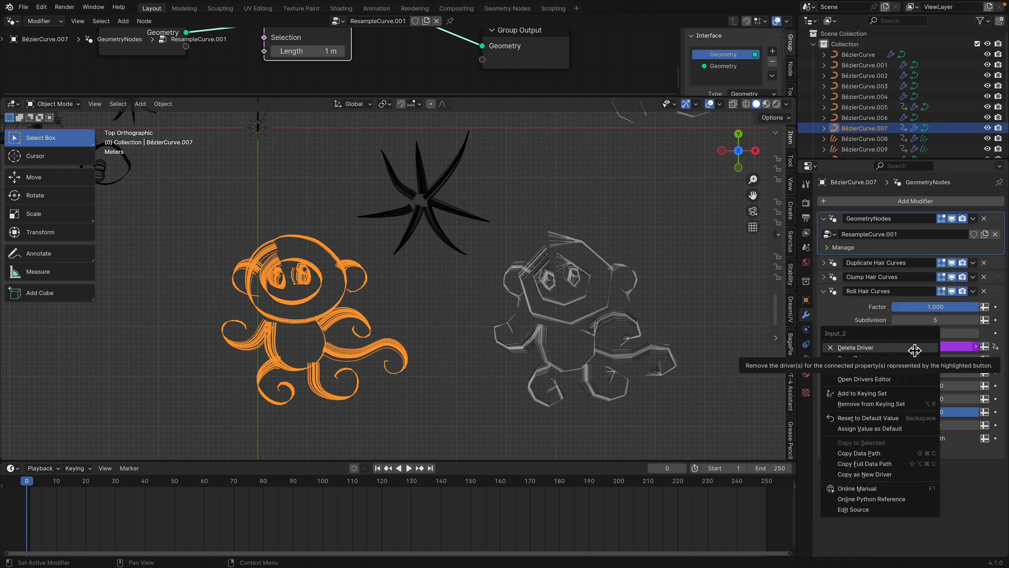
pyautogui.click(894, 348)
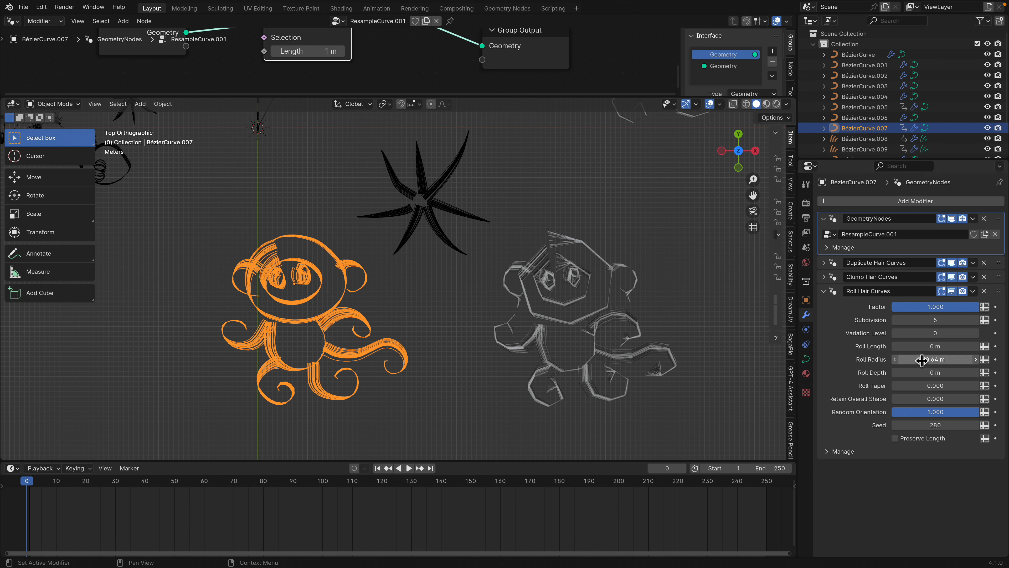
pyautogui.moveTo(917, 352); pyautogui.dragTo(954, 352)
pyautogui.write('#frame')
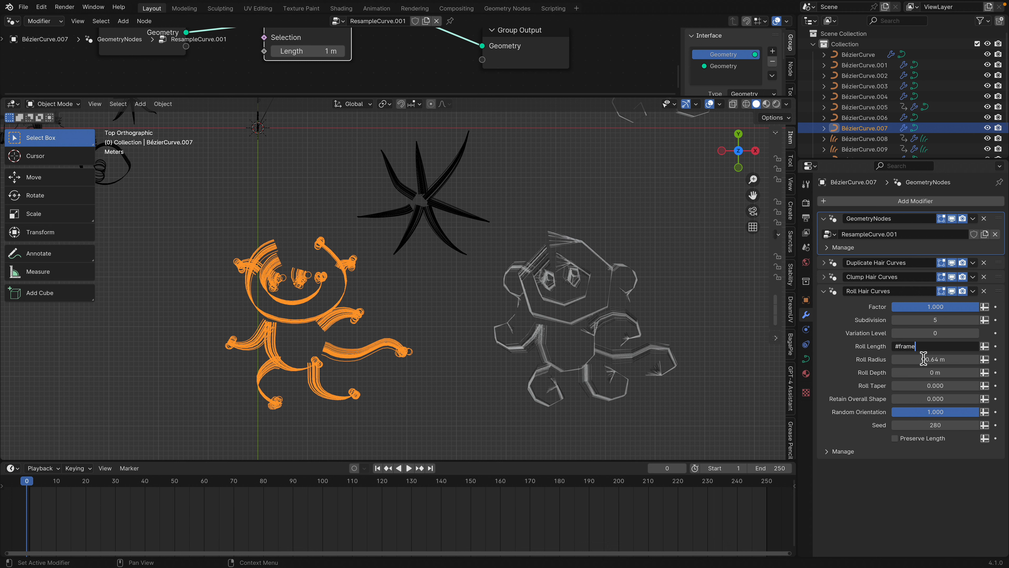
pyautogui.press('Return')
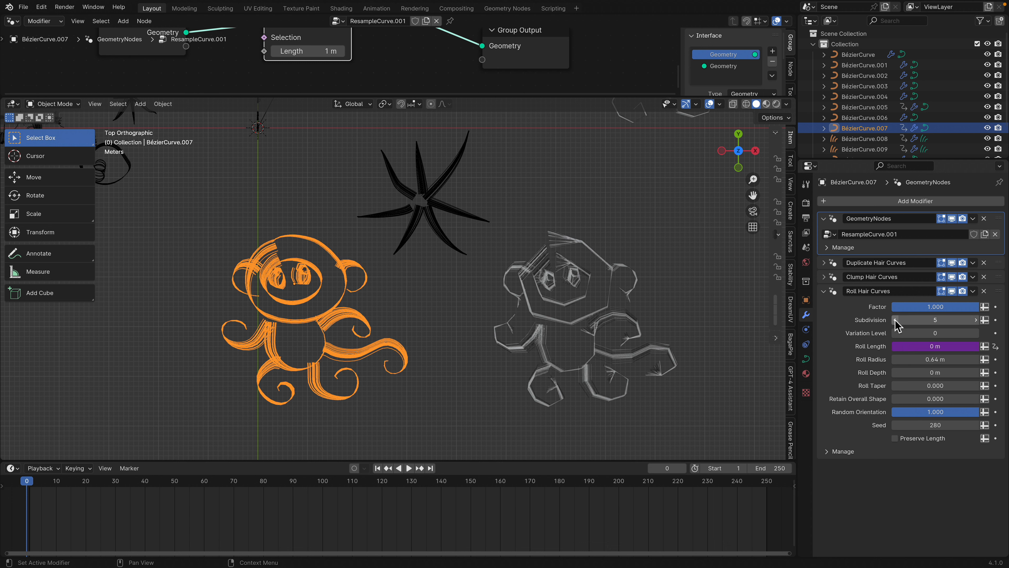
# Set the Roll Hair Curves subdivision to 6 and the variation level to 2.
pyautogui.moveTo(946, 320); pyautogui.dragTo(945, 327)
pyautogui.click(976, 320)
pyautogui.click(977, 320)
pyautogui.click(977, 320)
pyautogui.click(977, 320)
pyautogui.click(977, 321)
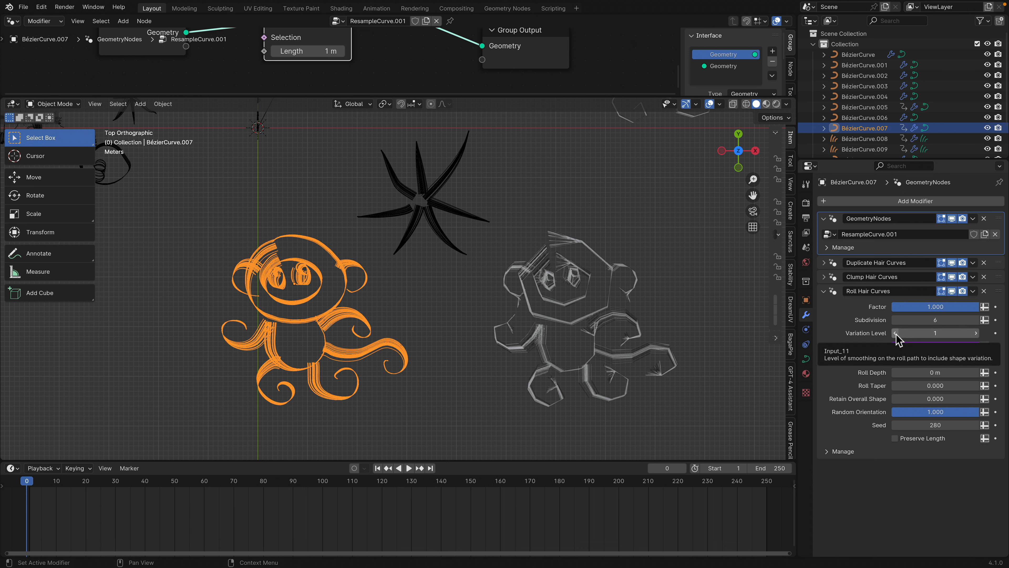
pyautogui.click(977, 334)
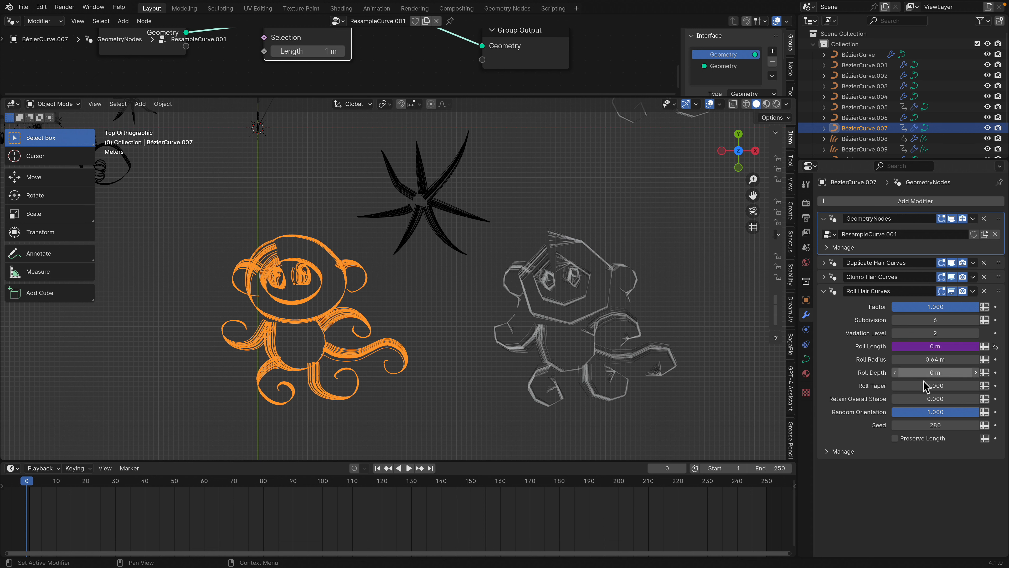
# Advance the timeline to frame 4 and, after trying other values, set the roll's variation level to 1.
pyautogui.moveTo(31, 488)
pyautogui.mouseDown()
pyautogui.moveTo(60, 487)
pyautogui.moveTo(39, 487)
pyautogui.mouseUp()
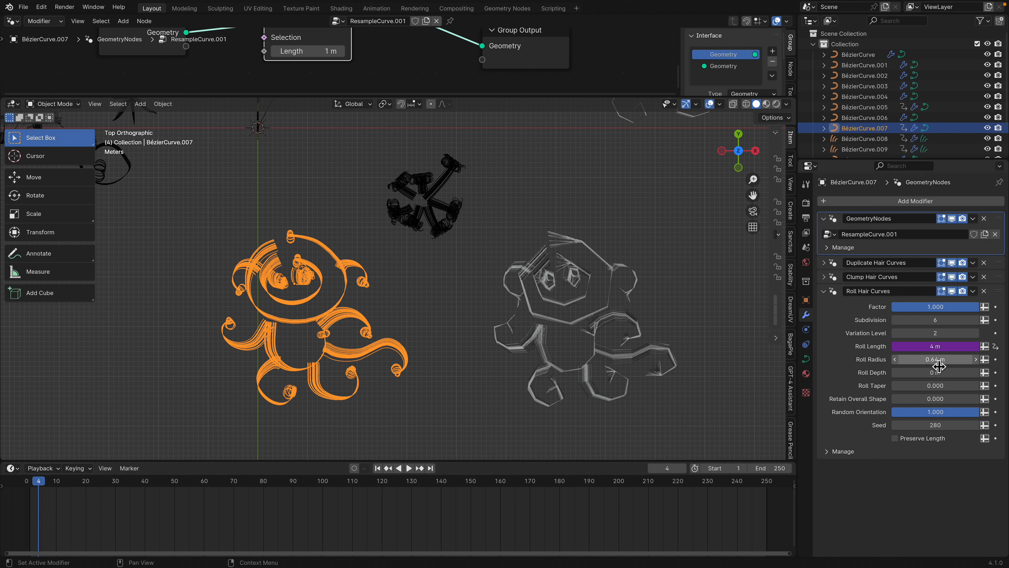
pyautogui.moveTo(938, 336); pyautogui.dragTo(924, 336)
pyautogui.click(941, 336)
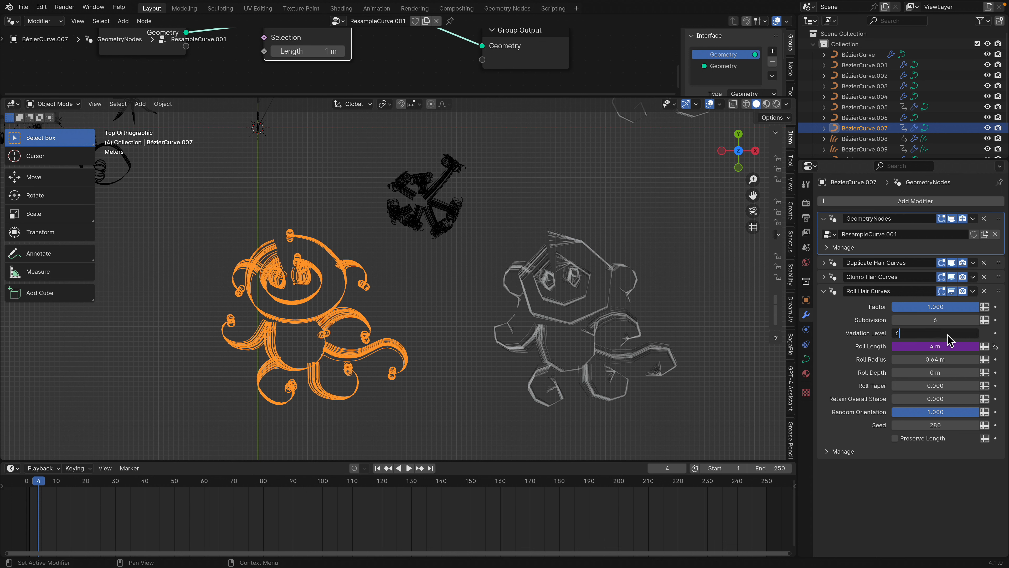
pyautogui.press('Return')
pyautogui.moveTo(947, 335); pyautogui.dragTo(945, 335)
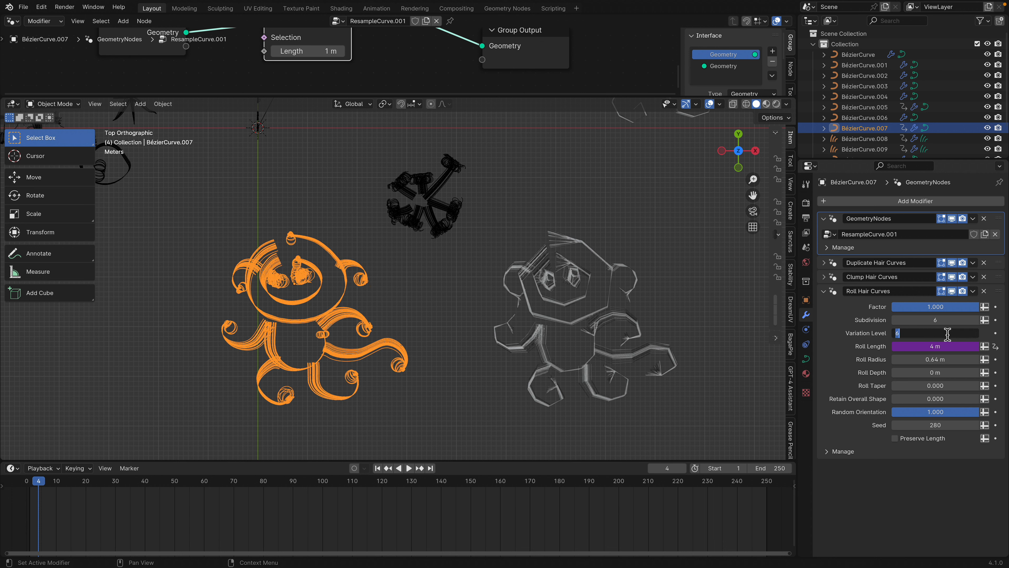
pyautogui.press('Return')
# Deselect the monkey curve, add a UV sphere and place it to the right of the grey monkey drawing.
pyautogui.click(463, 256)
pyautogui.scroll(-2, 468, 275)
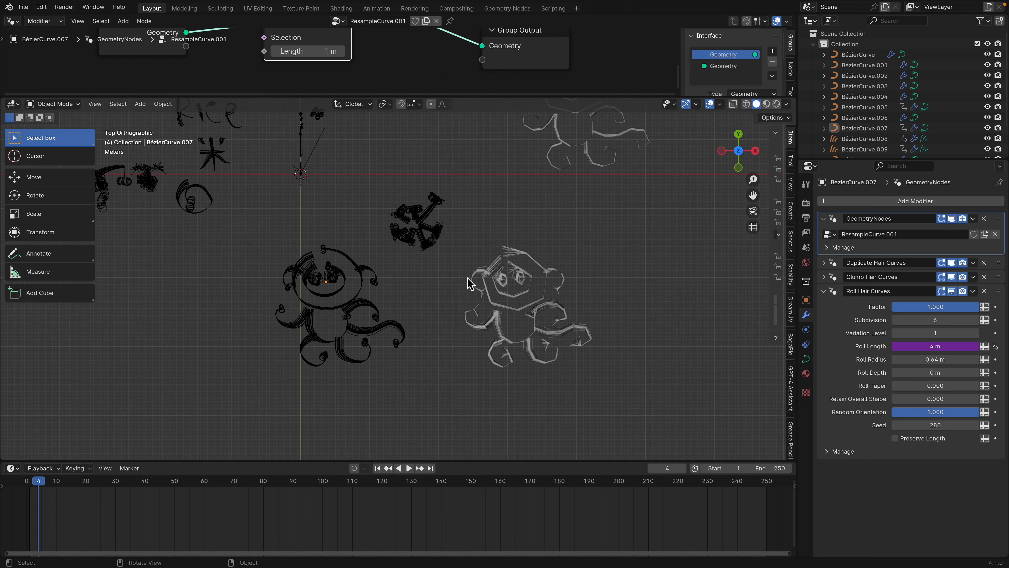
pyautogui.keyDown('shift'); pyautogui.moveTo(470, 277); pyautogui.dragTo(408, 270, button='middle'); pyautogui.keyUp('shift')
pyautogui.scroll(2, 408, 269)
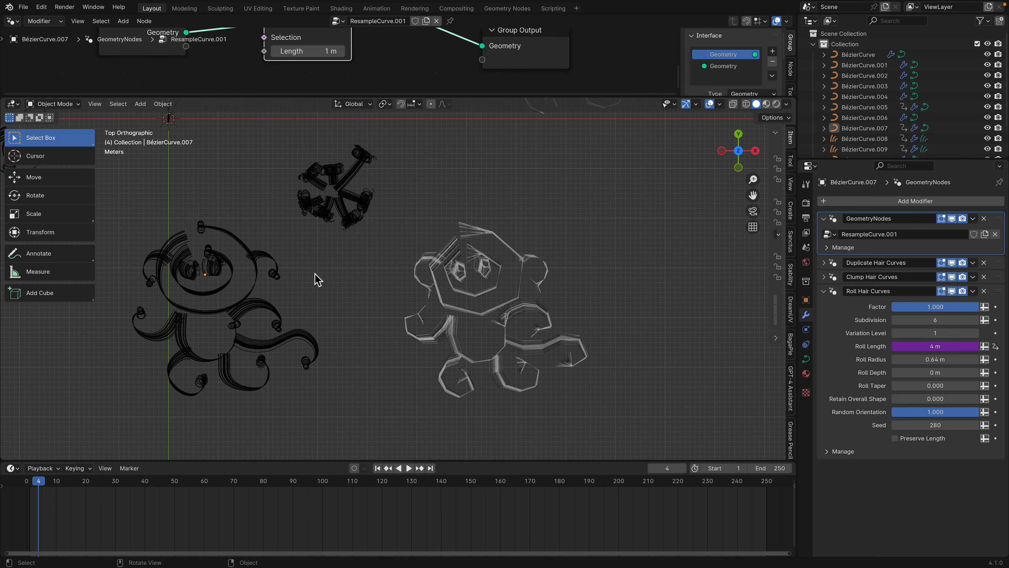
pyautogui.scroll(-3, 359, 290)
pyautogui.moveTo(465, 276); pyautogui.dragTo(493, 261, button='middle')
pyautogui.hotkey('shift', 'a')
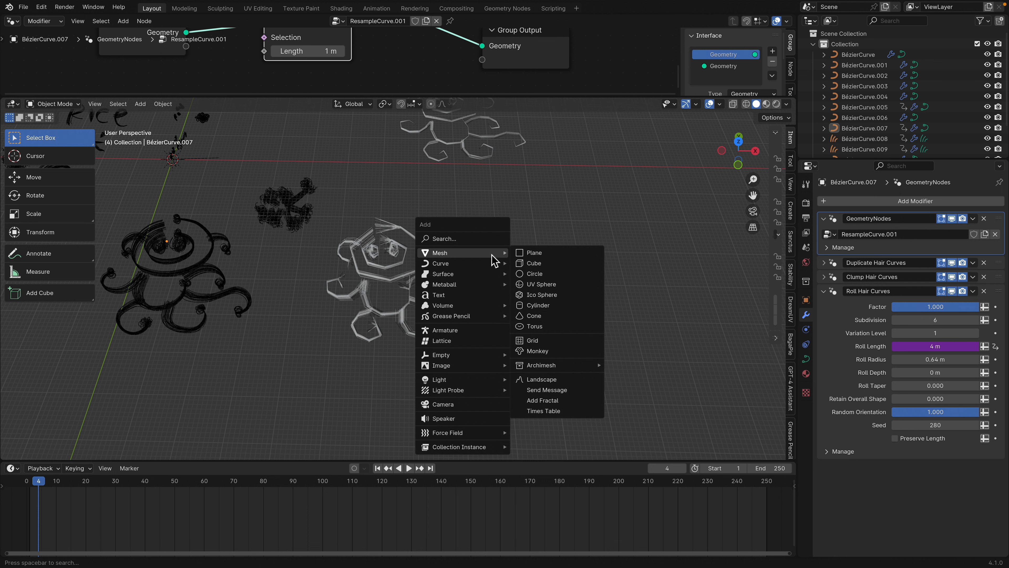
pyautogui.click(541, 284)
pyautogui.press('g')
pyautogui.click(493, 275)
# Scale the sphere up until it is nearly as tall as the neighbouring grey monkey drawing.
pyautogui.press('s')
pyautogui.click(648, 361)
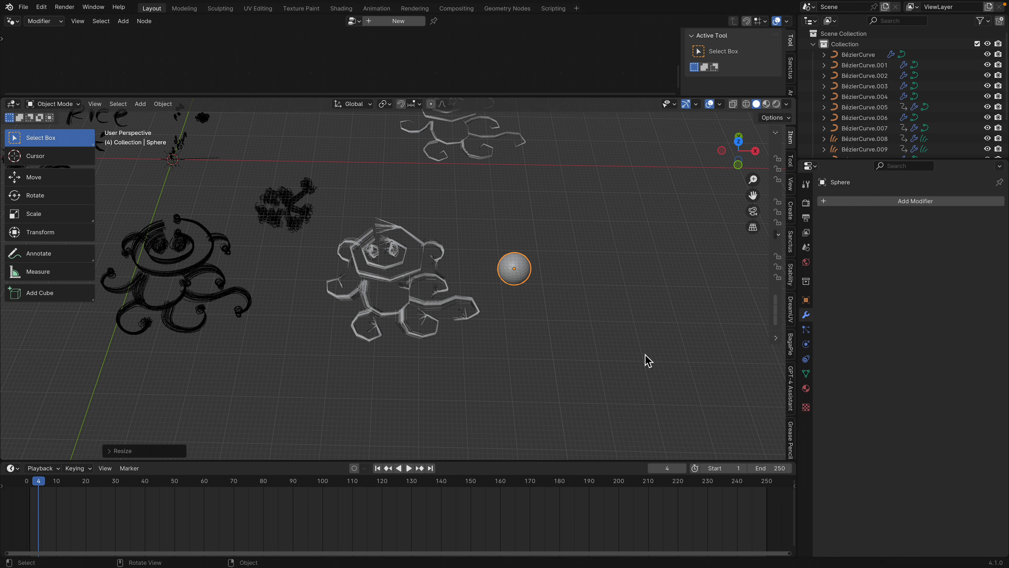
pyautogui.press('s')
pyautogui.click(597, 322)
pyautogui.press('s')
pyautogui.click(539, 290)
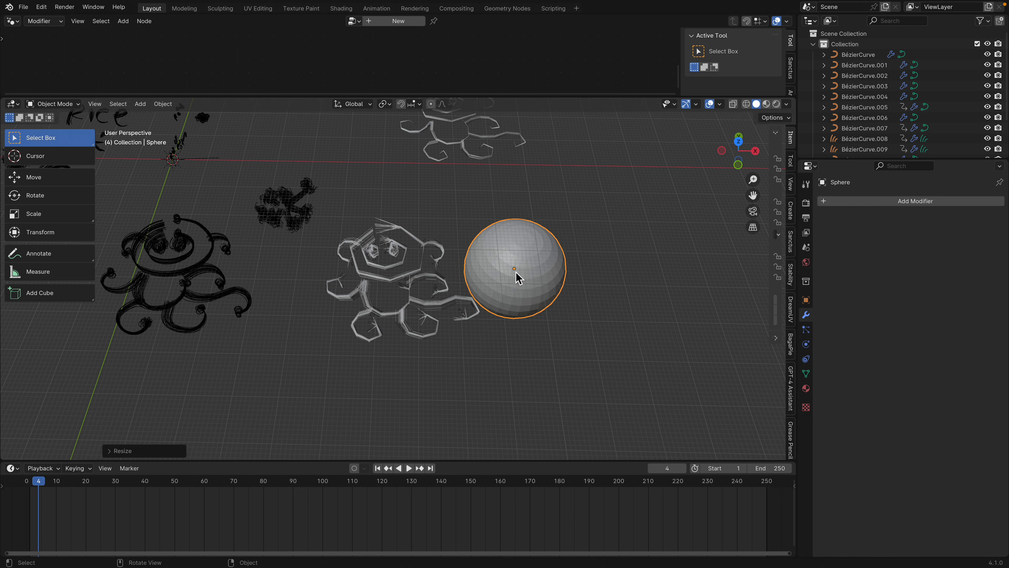
# Apply Quick Fur to the selected sphere.
pyautogui.rightClick(535, 263)
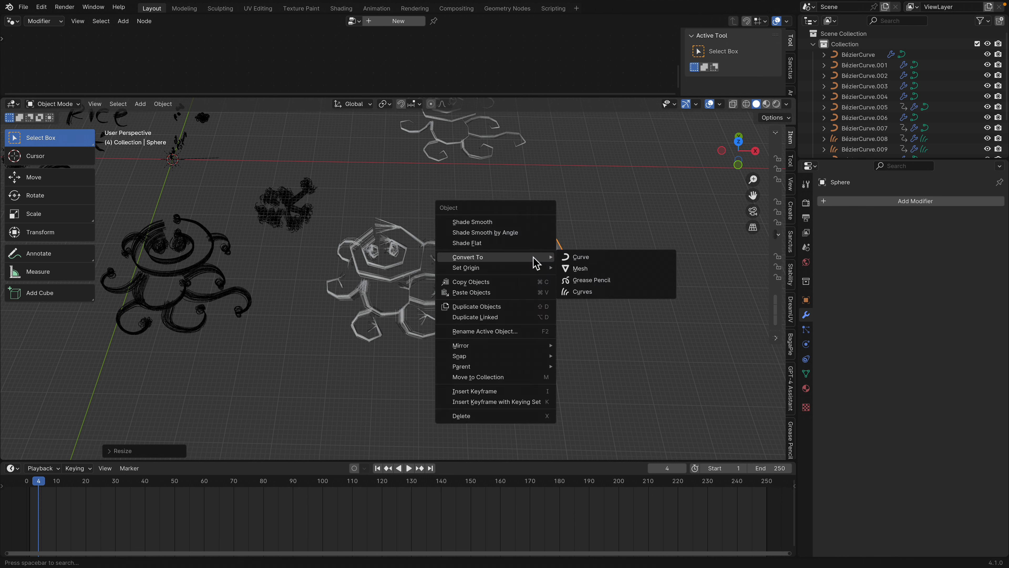
pyautogui.click(544, 251)
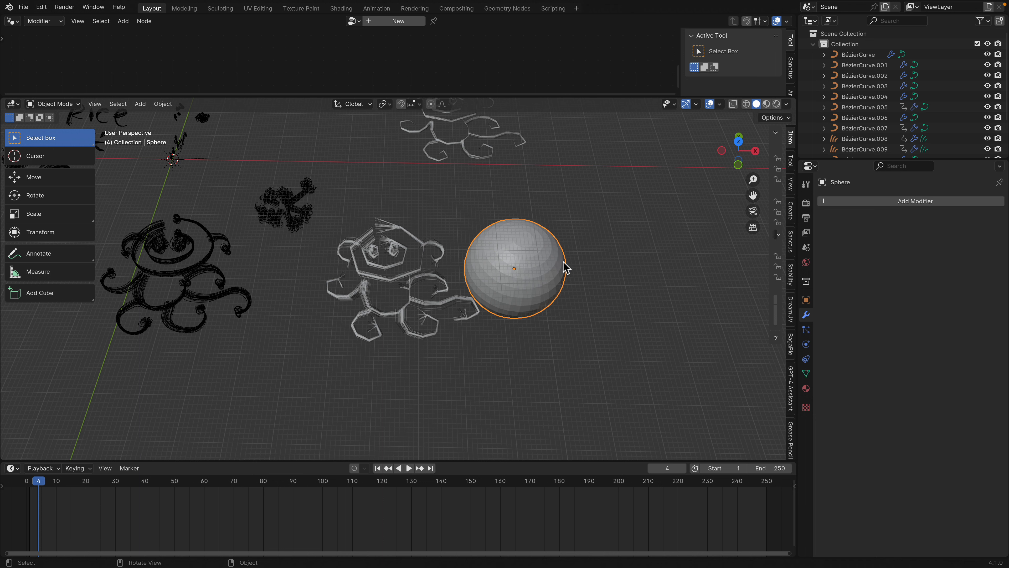
pyautogui.press('F3')
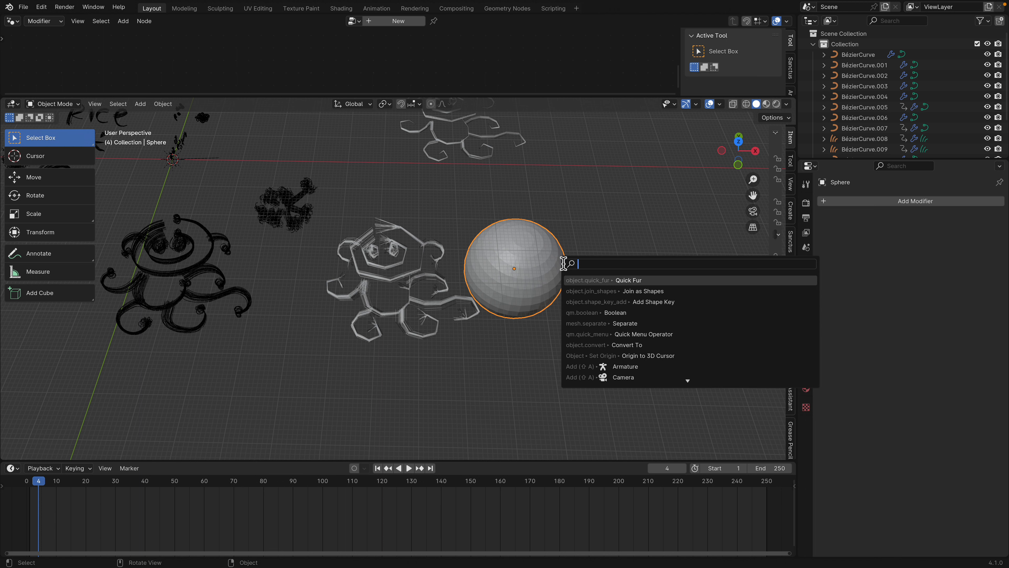
pyautogui.click(632, 281)
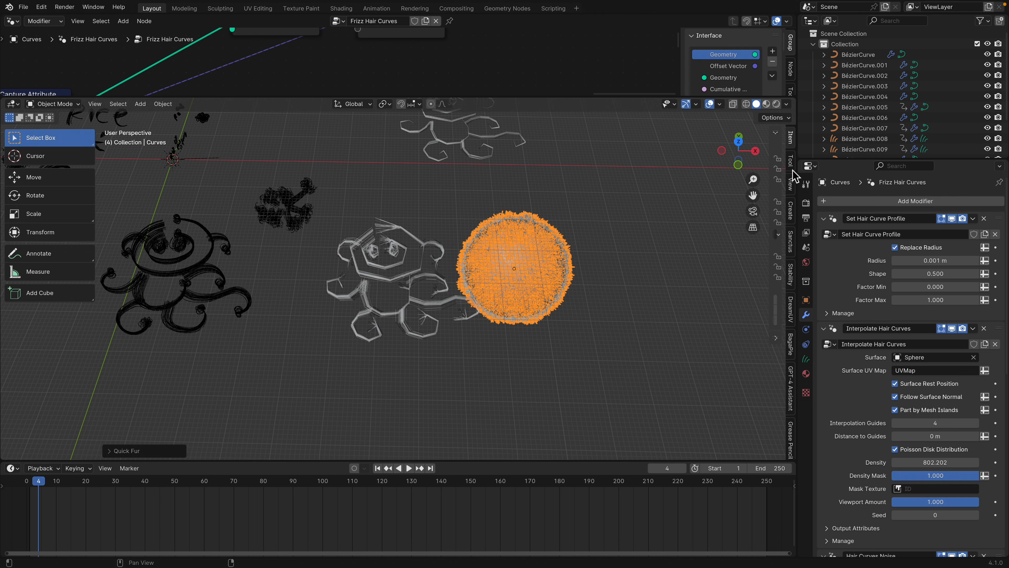
# Widen the properties area and collapse all of the fur's hair modifiers.
pyautogui.moveTo(801, 132); pyautogui.dragTo(670, 133)
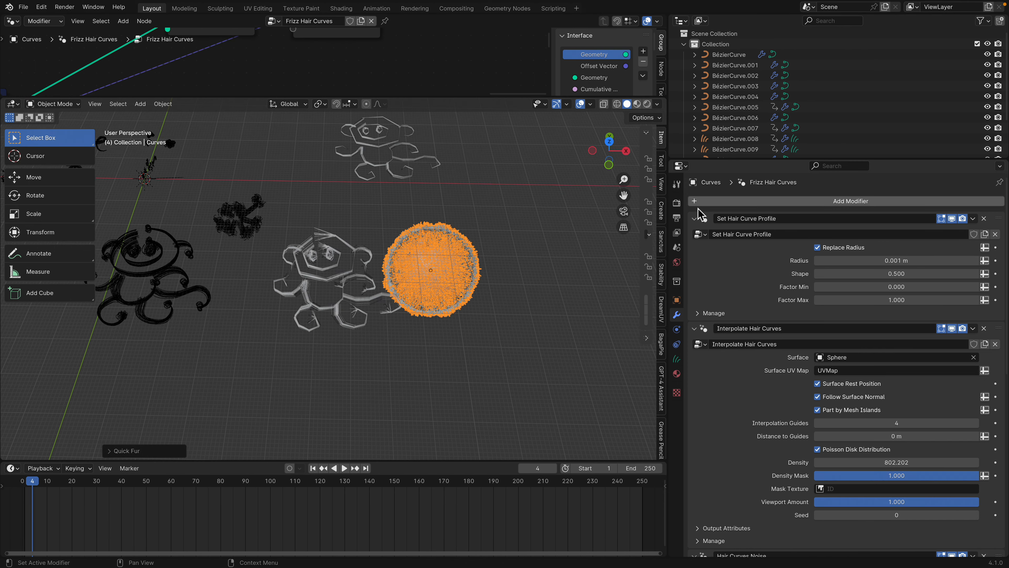
pyautogui.click(694, 219)
pyautogui.moveTo(694, 223); pyautogui.dragTo(695, 293)
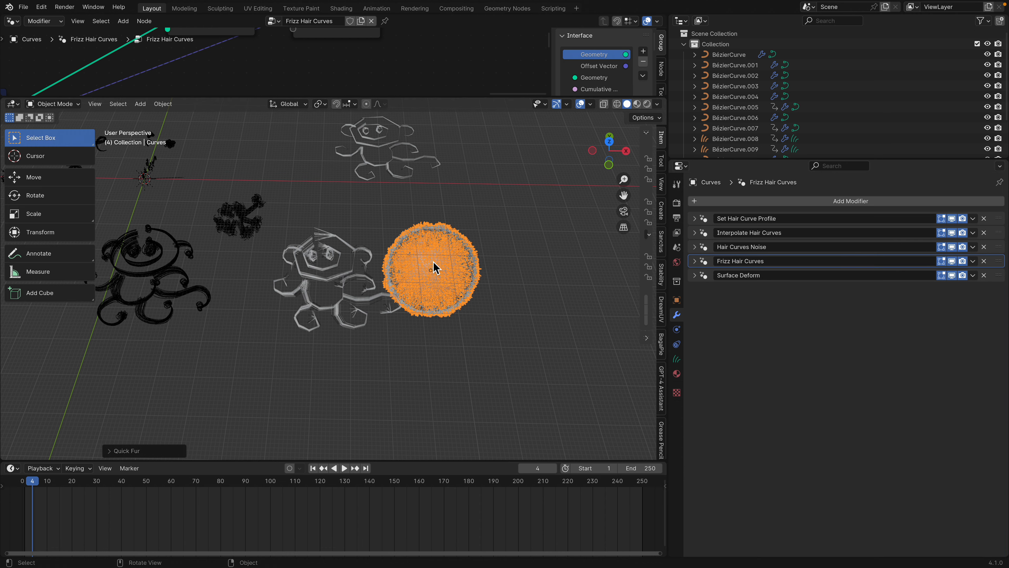
# Deselect the fur and examine it up close together with its Interpolate Hair Curves and Hair Curves Noise modifiers.
pyautogui.scroll(3, 505, 226)
pyautogui.moveTo(502, 228); pyautogui.dragTo(374, 235, button='middle')
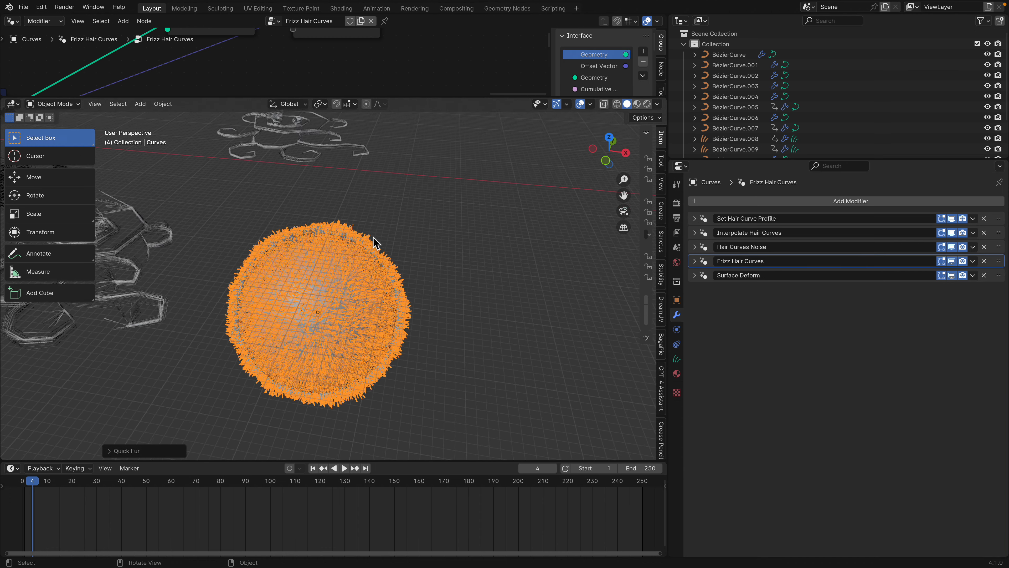
pyautogui.scroll(1, 375, 236)
pyautogui.click(456, 247)
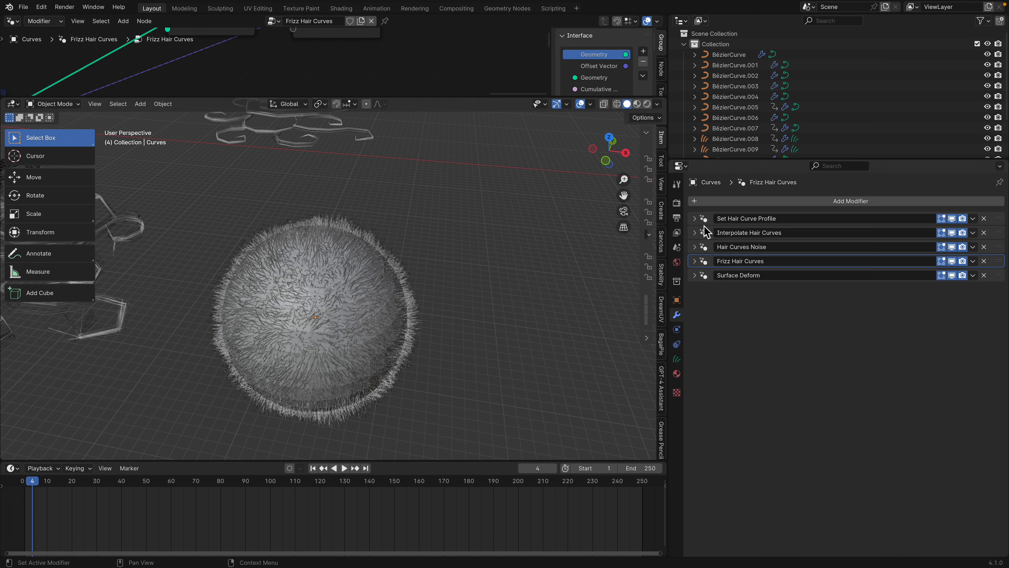
pyautogui.scroll(2, 417, 302)
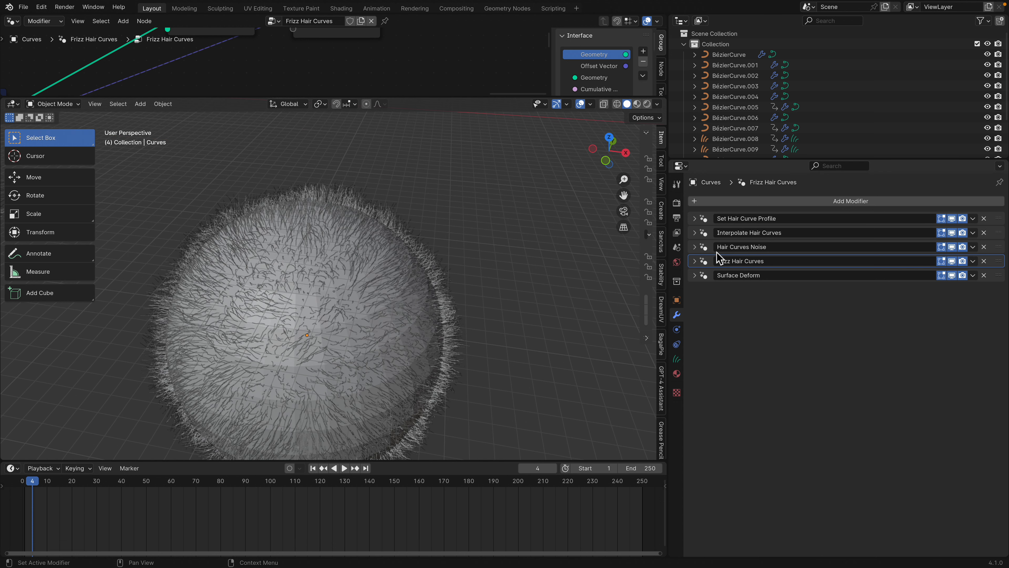
pyautogui.click(704, 234)
pyautogui.click(700, 234)
pyautogui.click(701, 234)
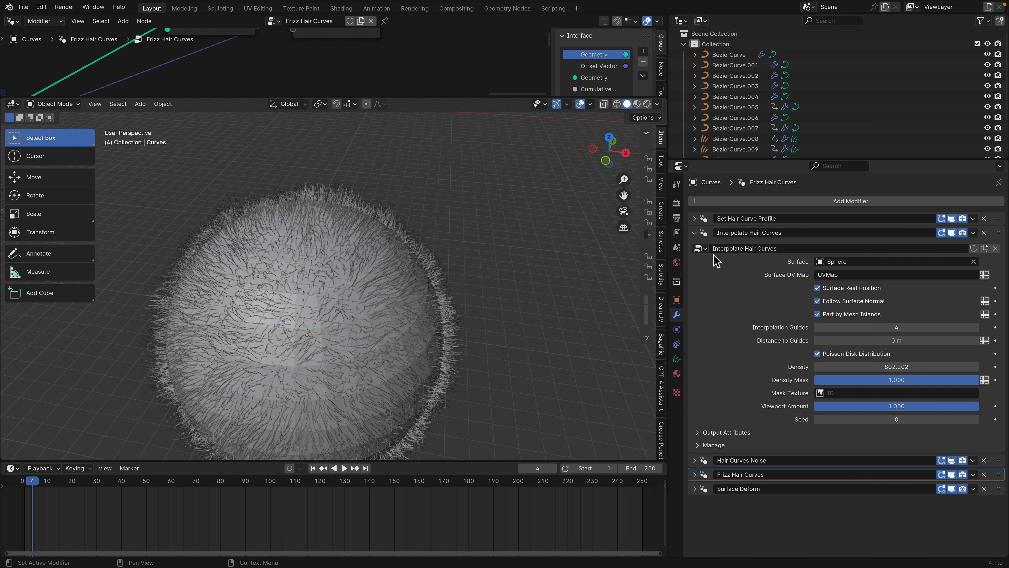
pyautogui.click(695, 233)
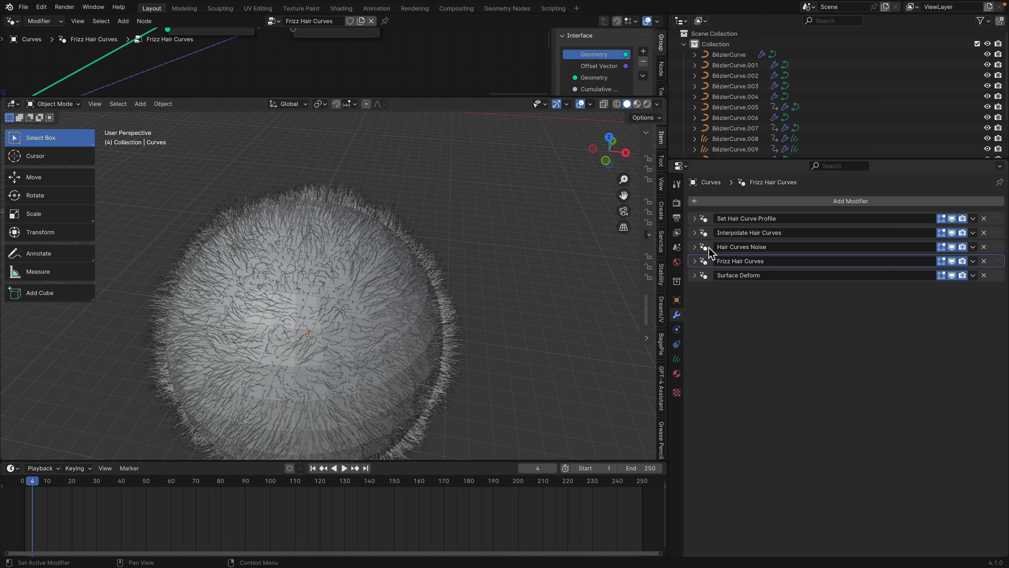
pyautogui.click(695, 248)
pyautogui.click(694, 247)
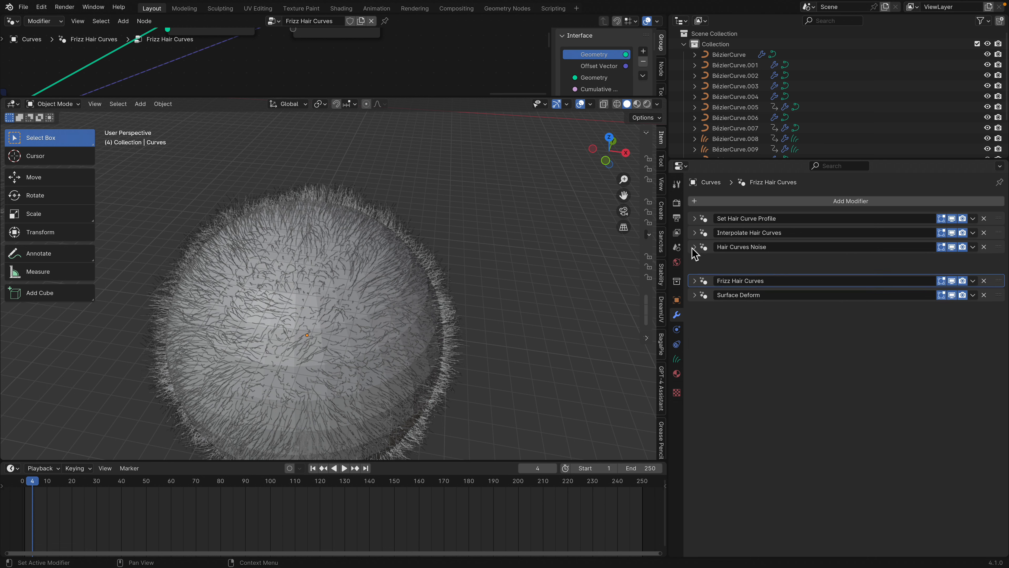
# Display the scene's render settings and preview the furry sphere in Rendered shading, leaving the fur deselected.
pyautogui.click(677, 202)
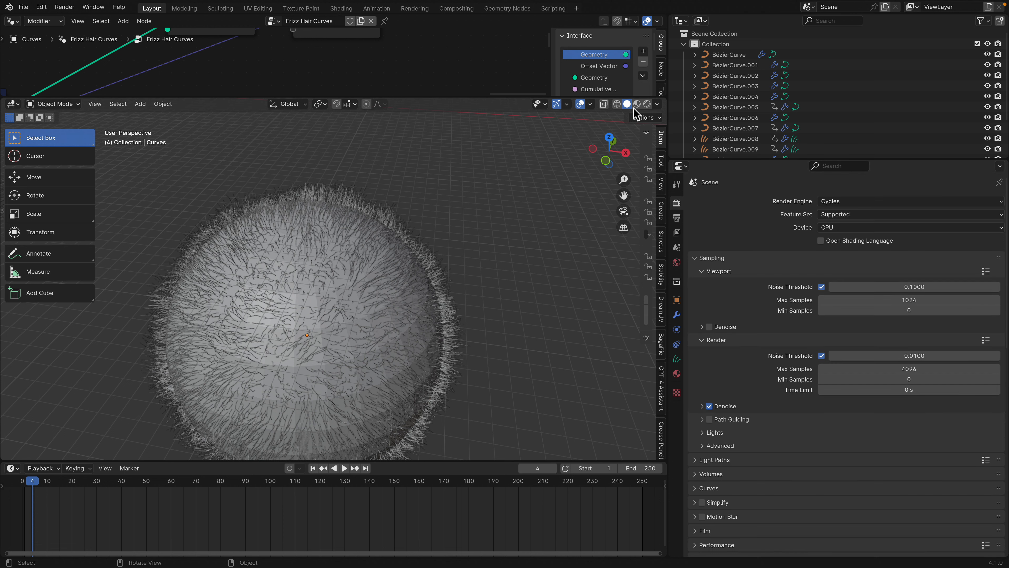
pyautogui.click(647, 104)
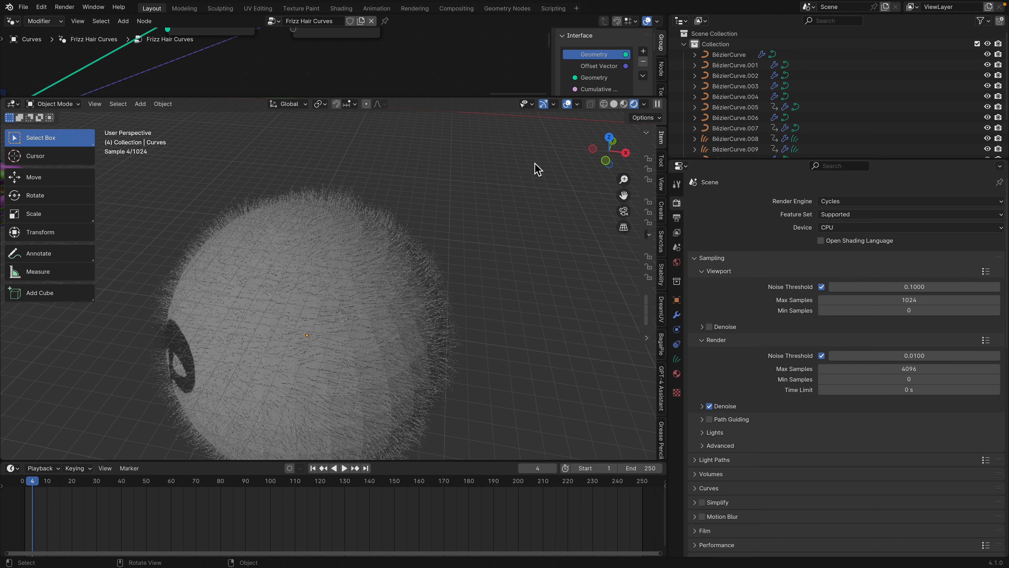
pyautogui.click(402, 272)
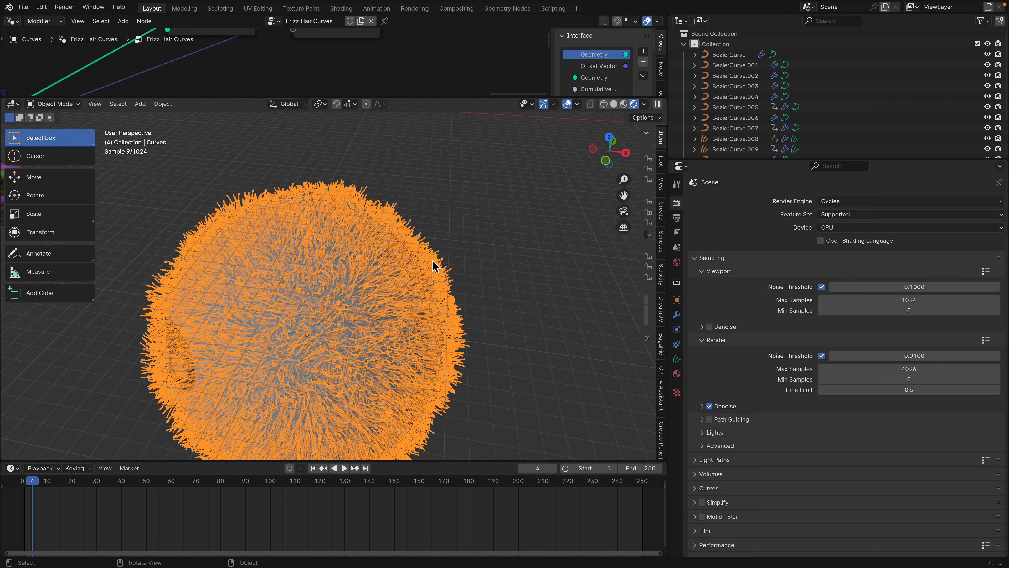
pyautogui.click(457, 254)
pyautogui.scroll(-4, 473, 255)
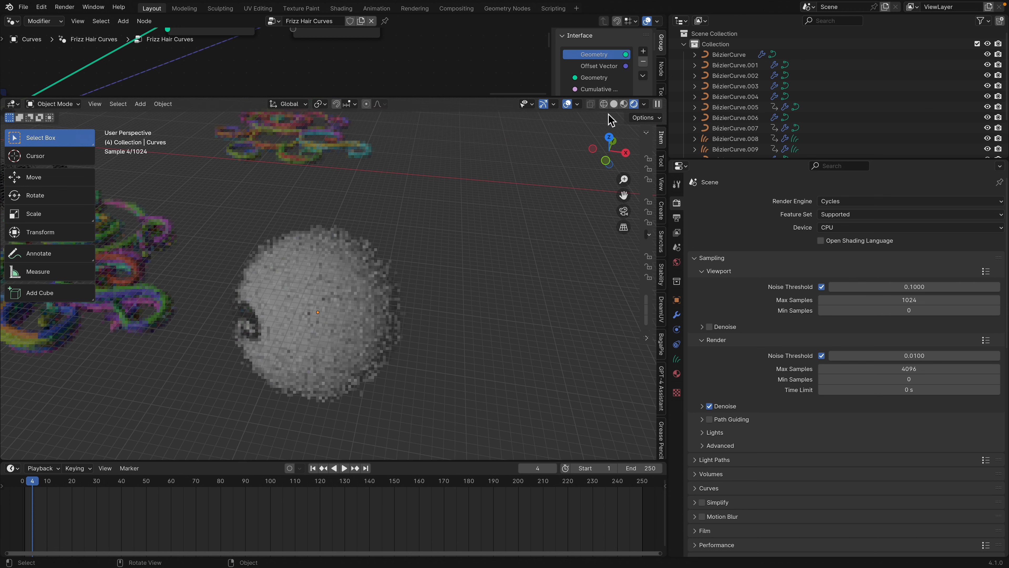
# Return to Solid shading and remove the fur and the sphere from the scene.
pyautogui.click(613, 103)
pyautogui.click(349, 292)
pyautogui.press('Delete')
pyautogui.keyDown('shift'); pyautogui.moveTo(349, 292); pyautogui.dragTo(473, 313, button='middle'); pyautogui.keyUp('shift')
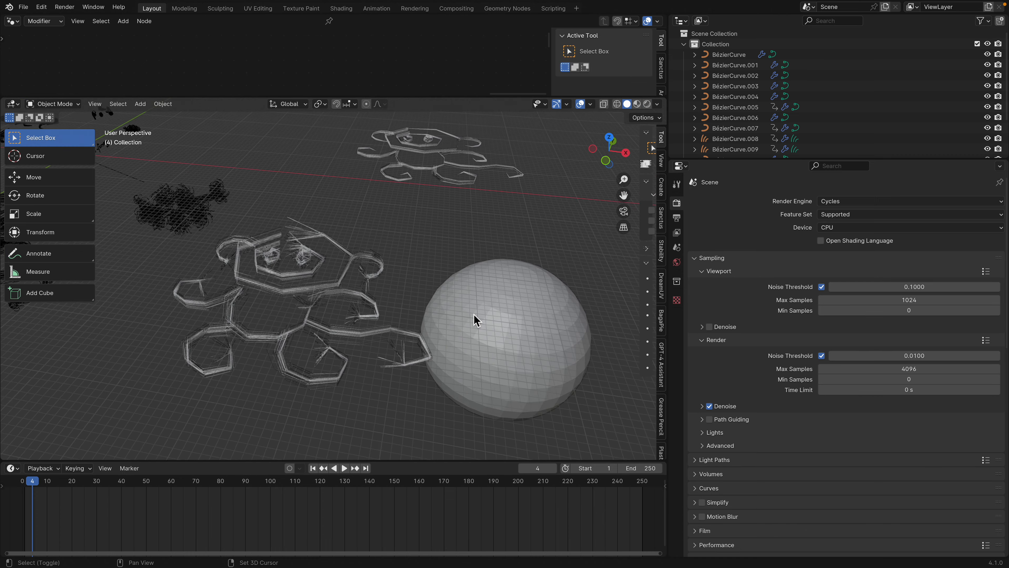
pyautogui.hotkey('ctrl', 'z')
pyautogui.moveTo(414, 295); pyautogui.dragTo(473, 316, button='middle')
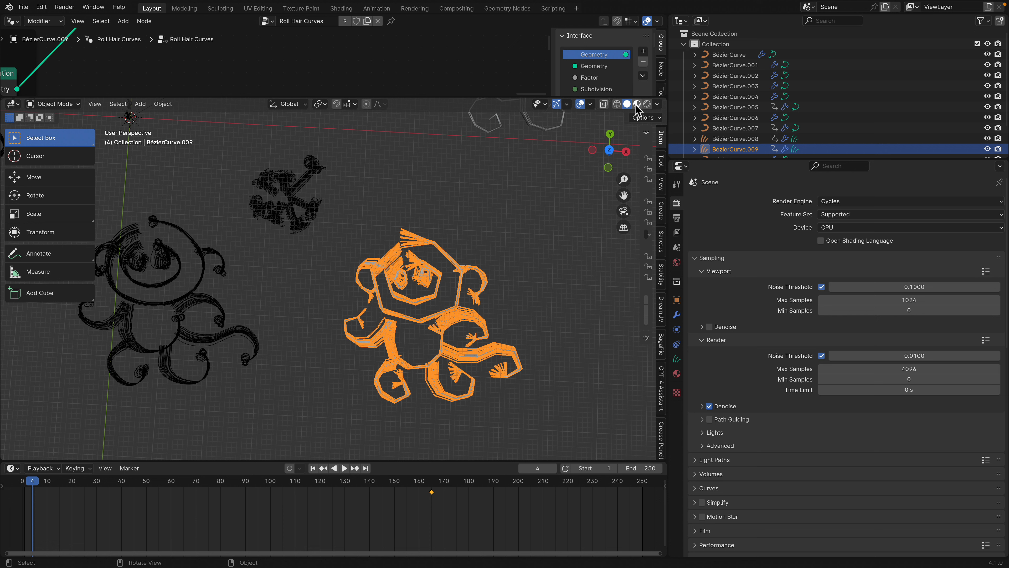
# Draw a few short hair strokes on top of the black monkey's head in Edit Mode, finishing in Object Mode.
pyautogui.click(225, 253)
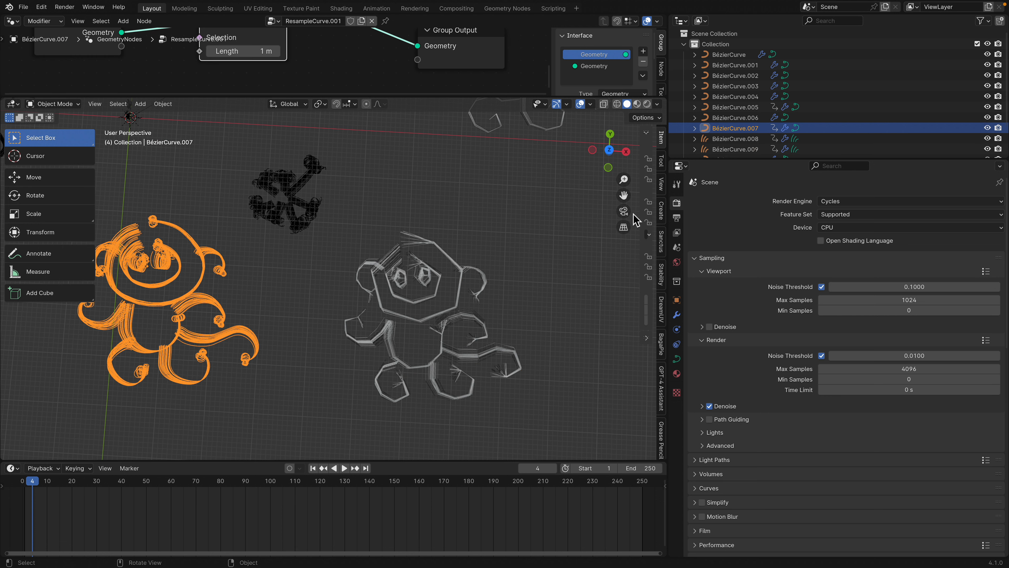
pyautogui.click(677, 315)
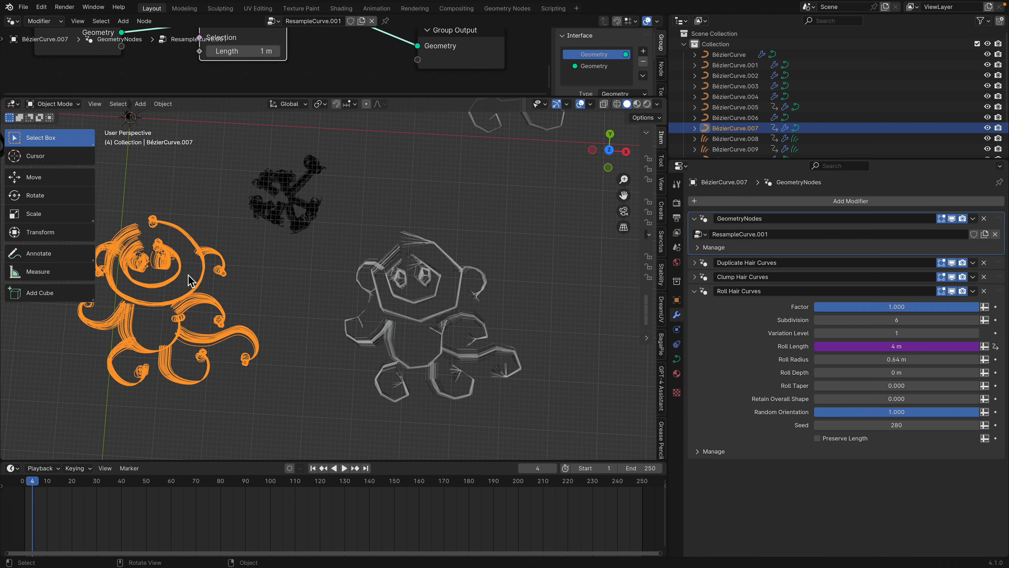
pyautogui.keyDown('shift'); pyautogui.moveTo(202, 272); pyautogui.dragTo(249, 263, button='middle'); pyautogui.keyUp('shift')
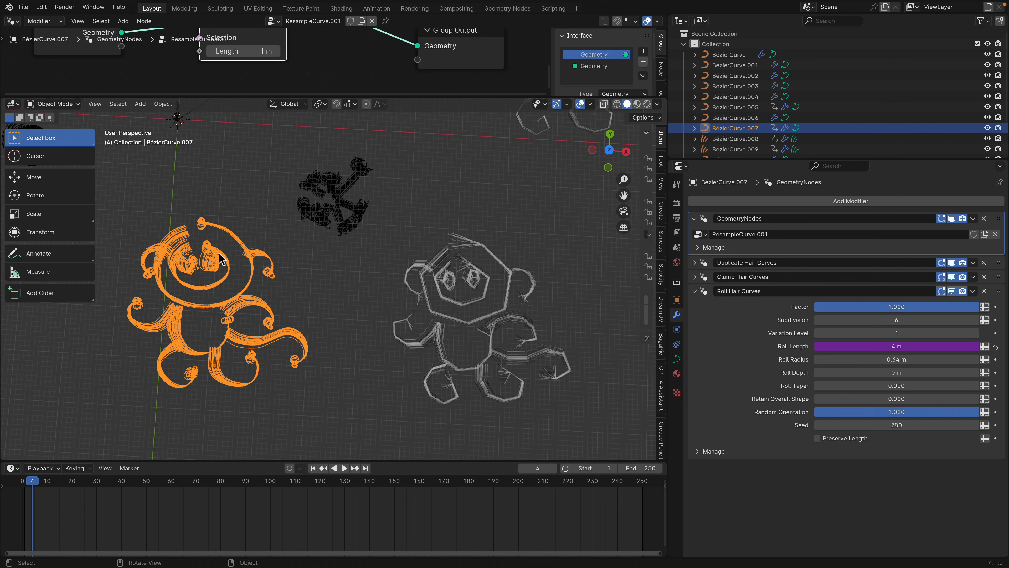
pyautogui.press('Tab')
pyautogui.press('Tab')
pyautogui.press('Tab')
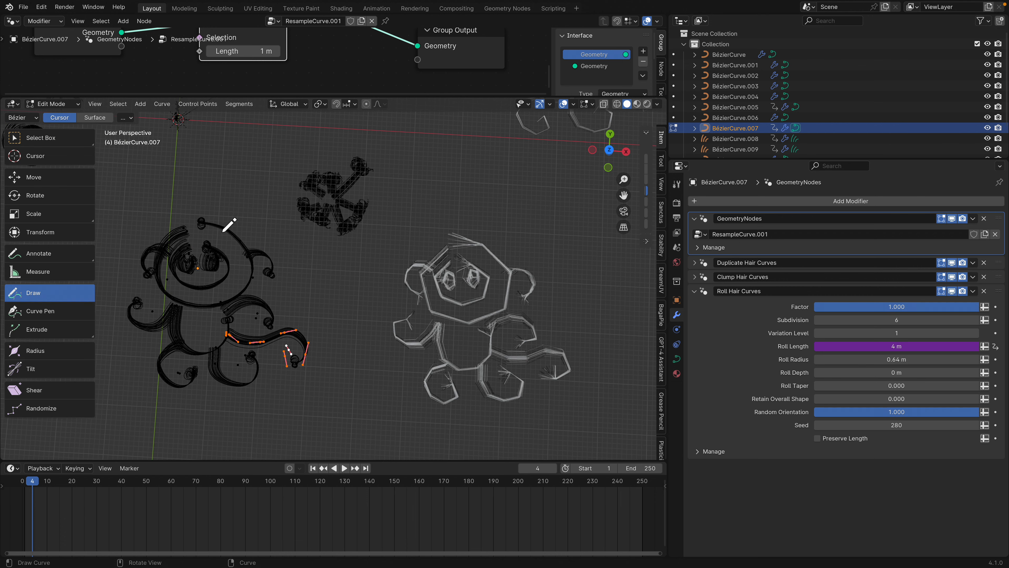
pyautogui.moveTo(220, 226)
pyautogui.mouseDown()
pyautogui.moveTo(222, 180)
pyautogui.moveTo(263, 223)
pyautogui.mouseUp()
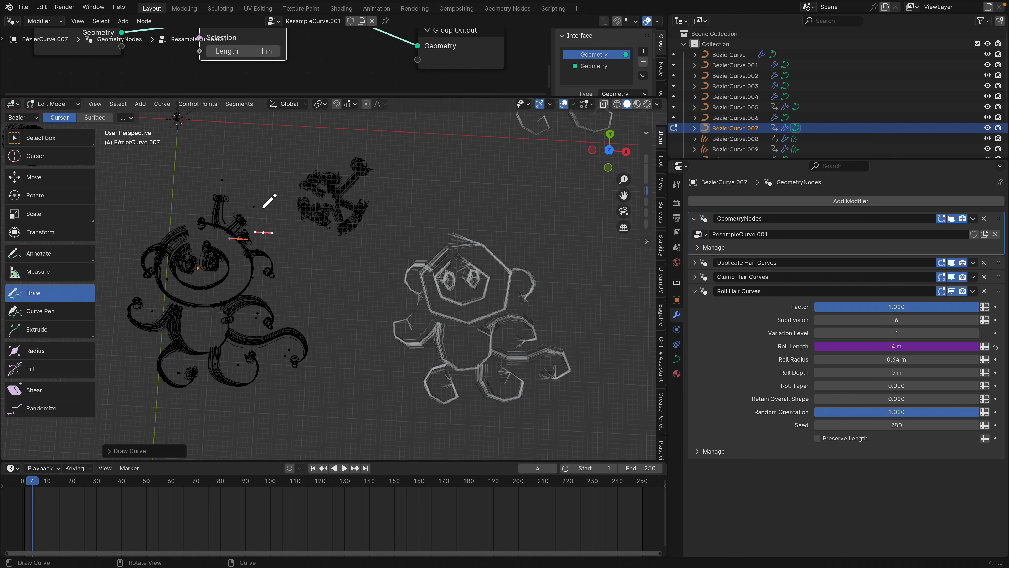
pyautogui.press('Tab')
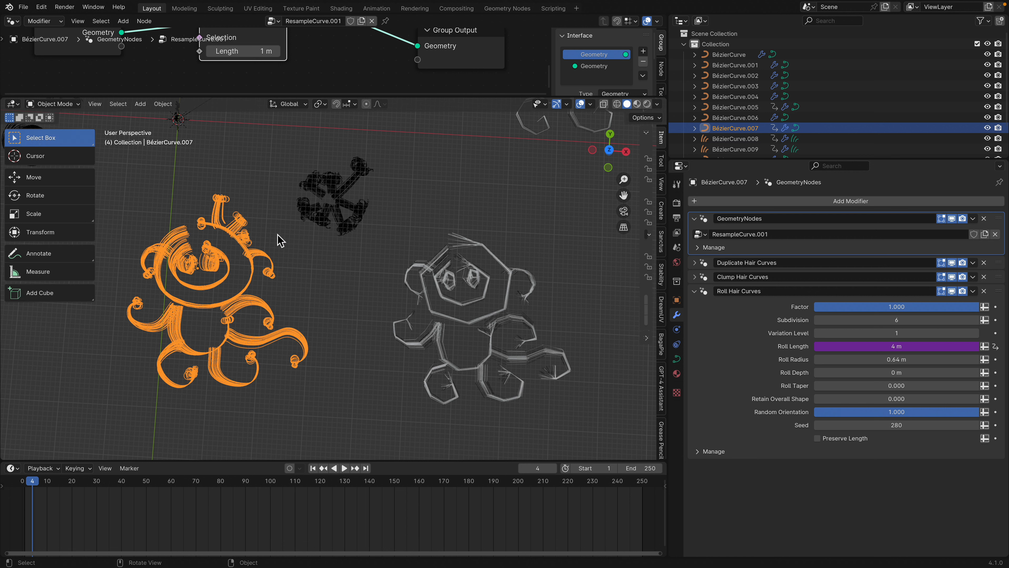
# Compare the interaction modes available for the grey monkey with those available for the black monkey.
pyautogui.click(459, 249)
pyautogui.press('Tab')
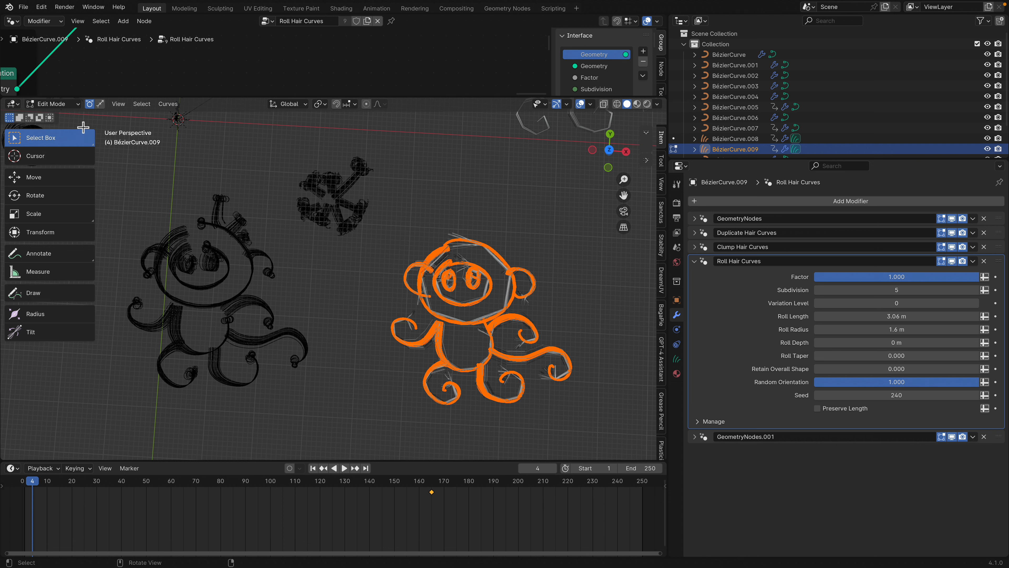
pyautogui.press('Tab')
pyautogui.click(73, 107)
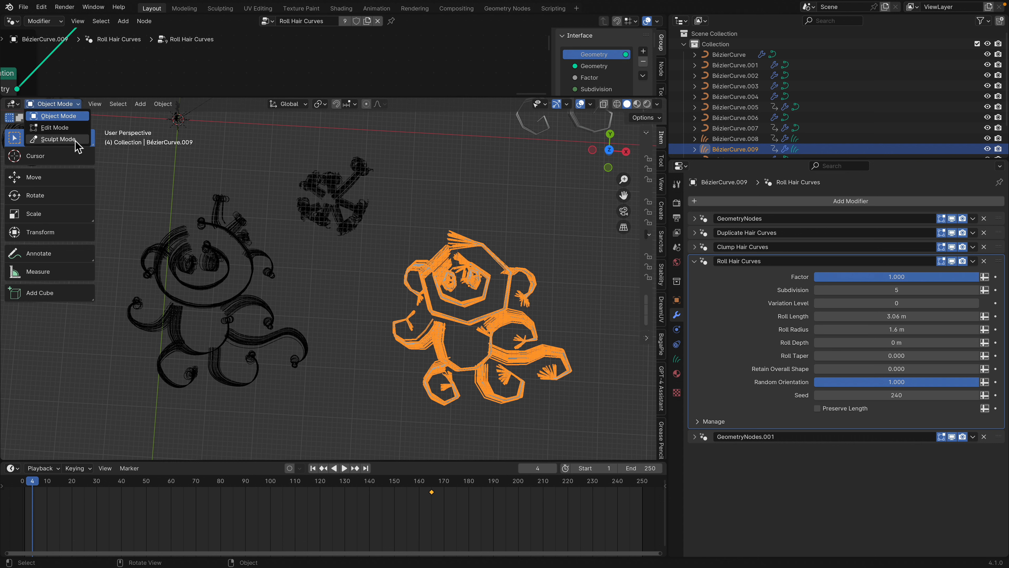
pyautogui.click(231, 232)
pyautogui.click(32, 104)
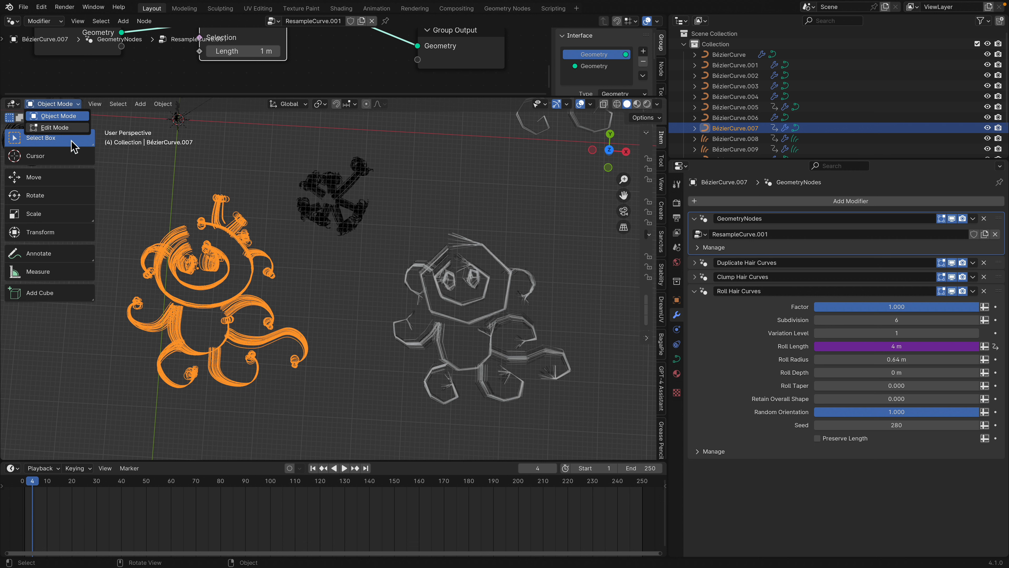
# Comb the grey monkey's strokes from the head down towards the body in Sculpt Mode.
pyautogui.click(455, 256)
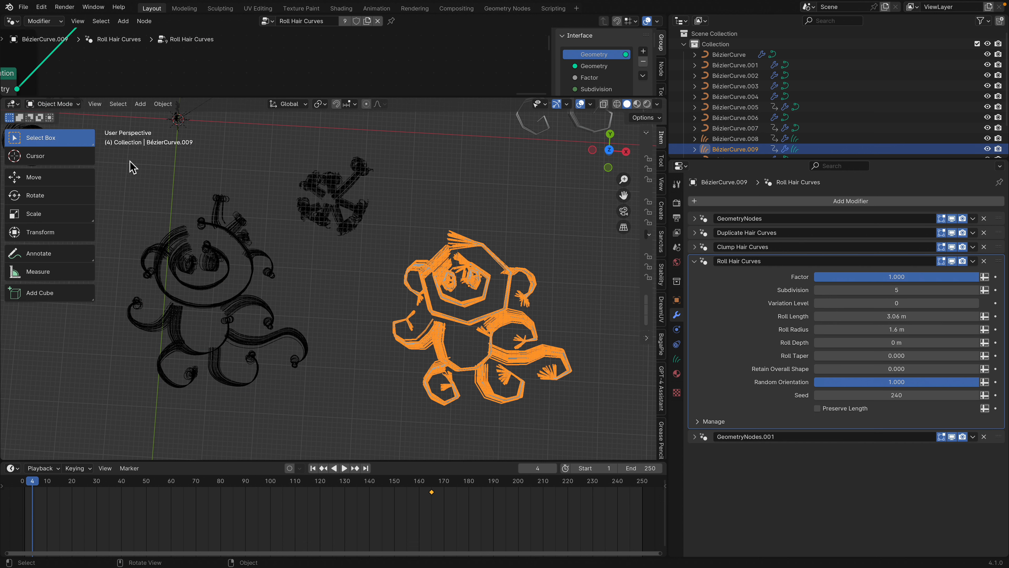
pyautogui.click(71, 106)
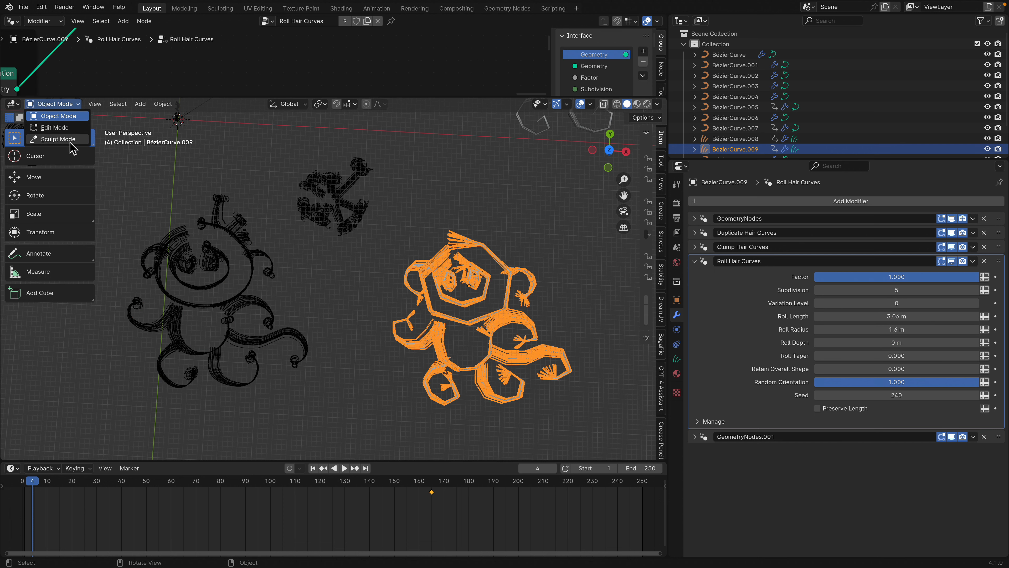
pyautogui.click(60, 139)
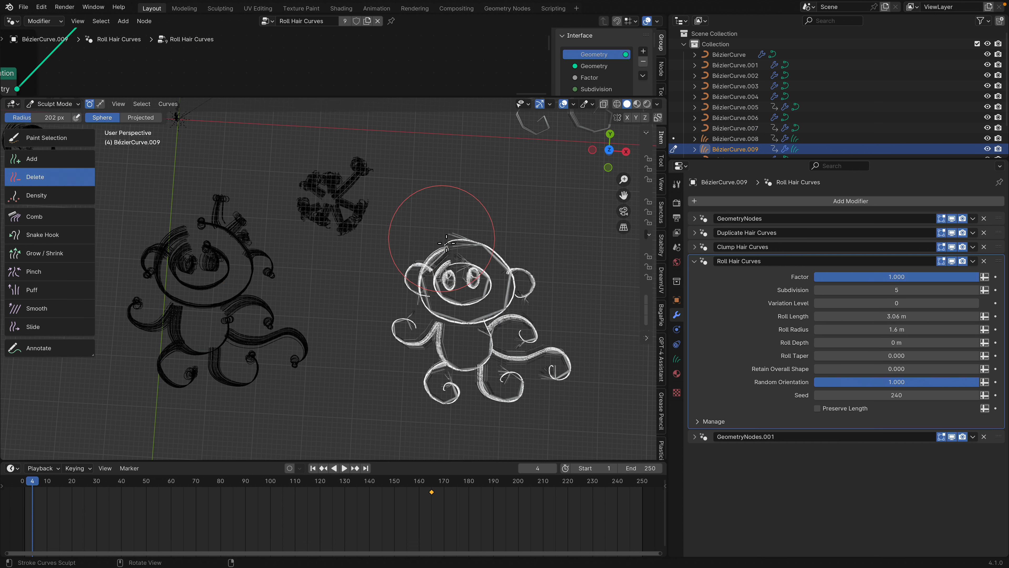
pyautogui.click(60, 223)
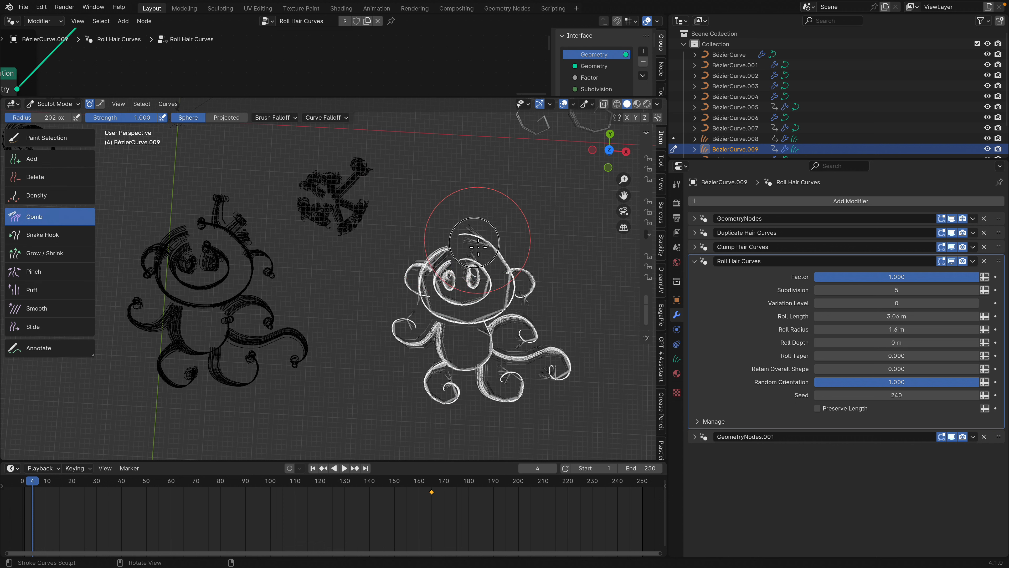
pyautogui.moveTo(478, 247)
pyautogui.mouseDown()
pyautogui.moveTo(516, 190)
pyautogui.moveTo(491, 199)
pyautogui.moveTo(420, 269)
pyautogui.moveTo(453, 318)
pyautogui.moveTo(451, 326)
pyautogui.moveTo(415, 314)
pyautogui.moveTo(437, 318)
pyautogui.mouseUp()
# Return the grey monkey to Object Mode and set its Roll Length to 0 m.
pyautogui.click(55, 104)
pyautogui.click(61, 118)
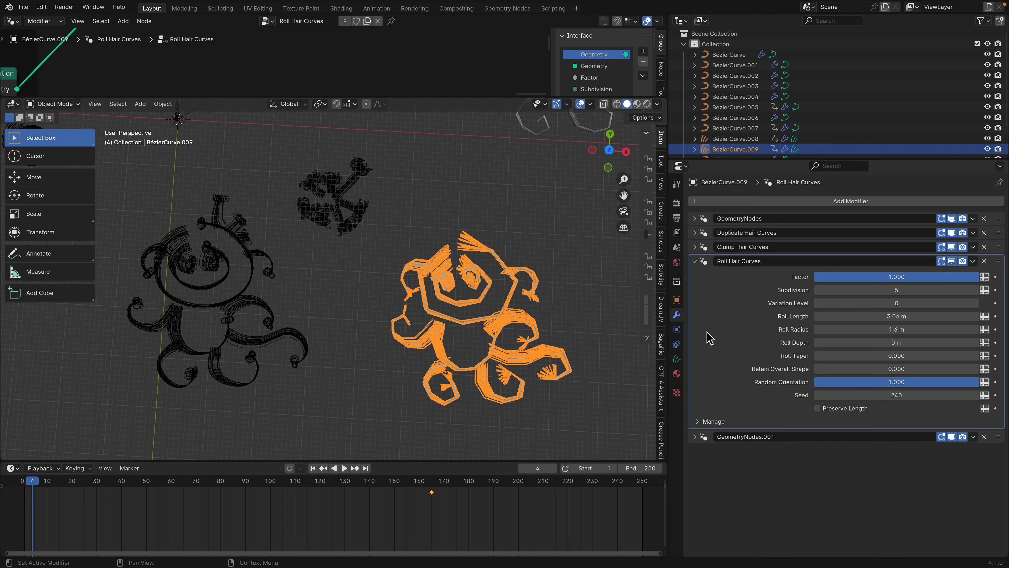
pyautogui.moveTo(874, 316); pyautogui.dragTo(946, 316)
pyautogui.moveTo(897, 316); pyautogui.dragTo(854, 317)
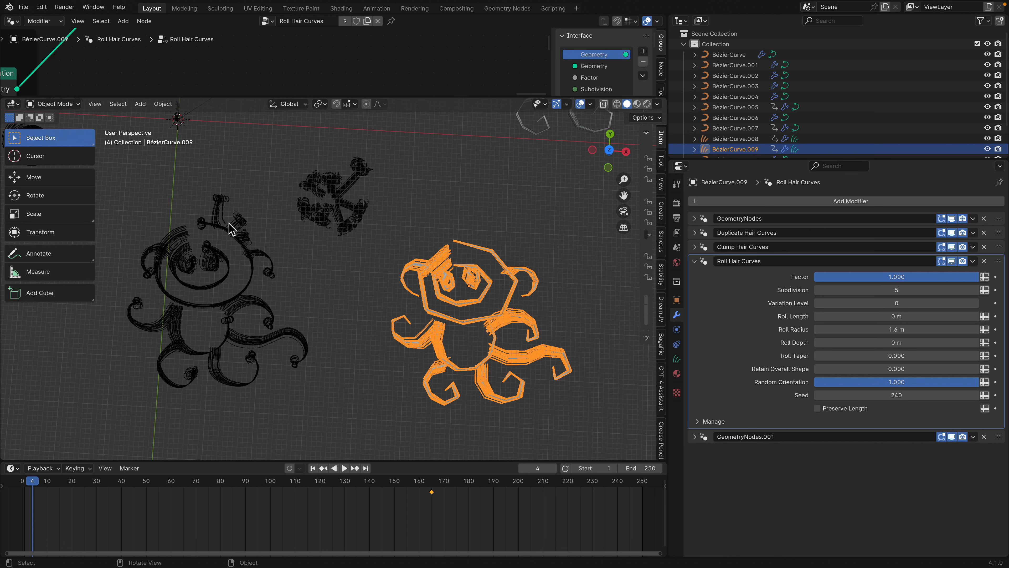
# Switch to the top orthographic view and select the black monkey curve.
pyautogui.click(245, 222)
pyautogui.click(610, 151)
pyautogui.click(286, 264)
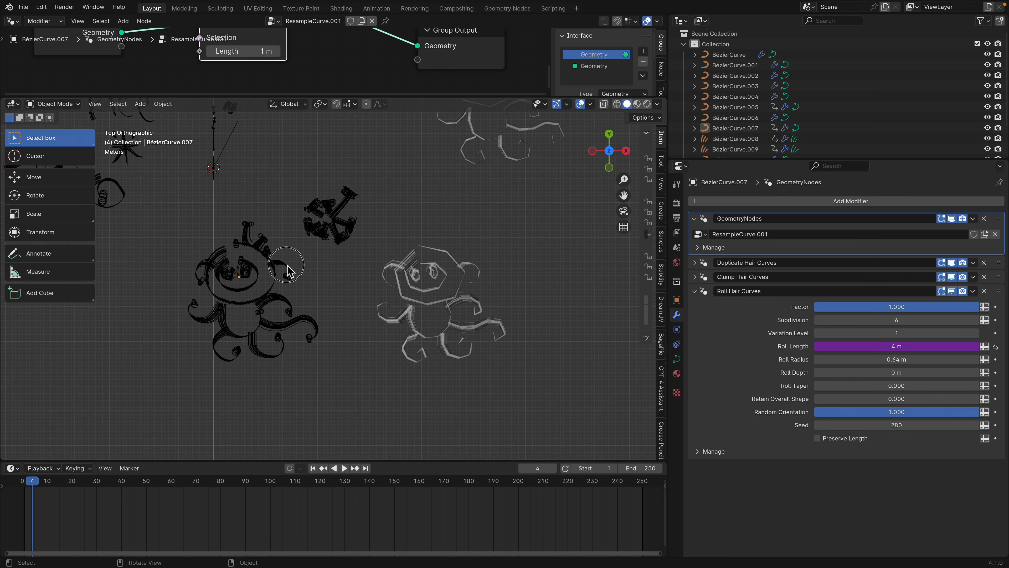
pyautogui.click(286, 265)
pyautogui.scroll(2, 313, 279)
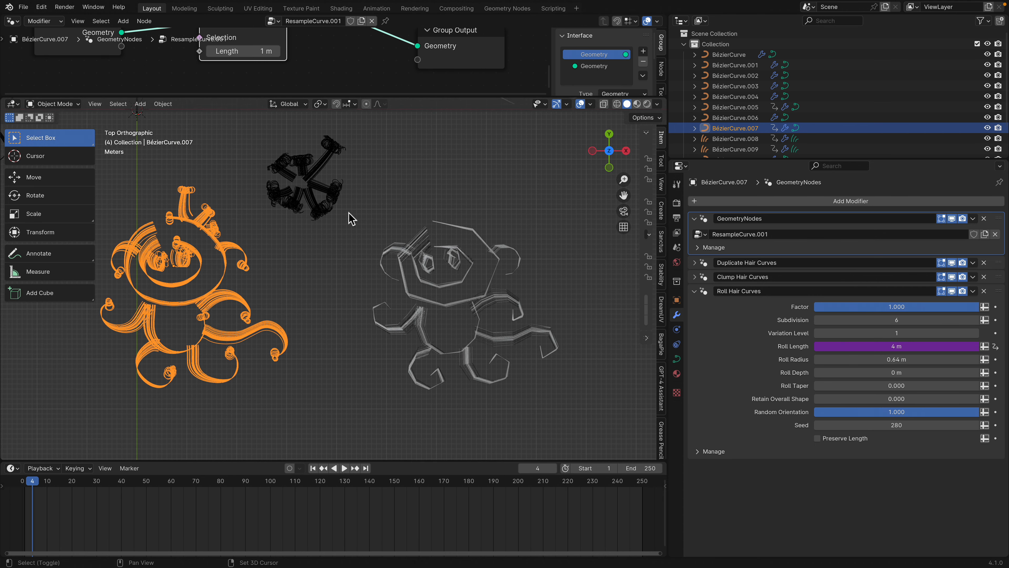
# Select the small black star-shaped curve above the monkeys and set its Duplicate Hair Curves Amount to 4.
pyautogui.scroll(1, 349, 207)
pyautogui.click(352, 239)
pyautogui.scroll(1, 352, 239)
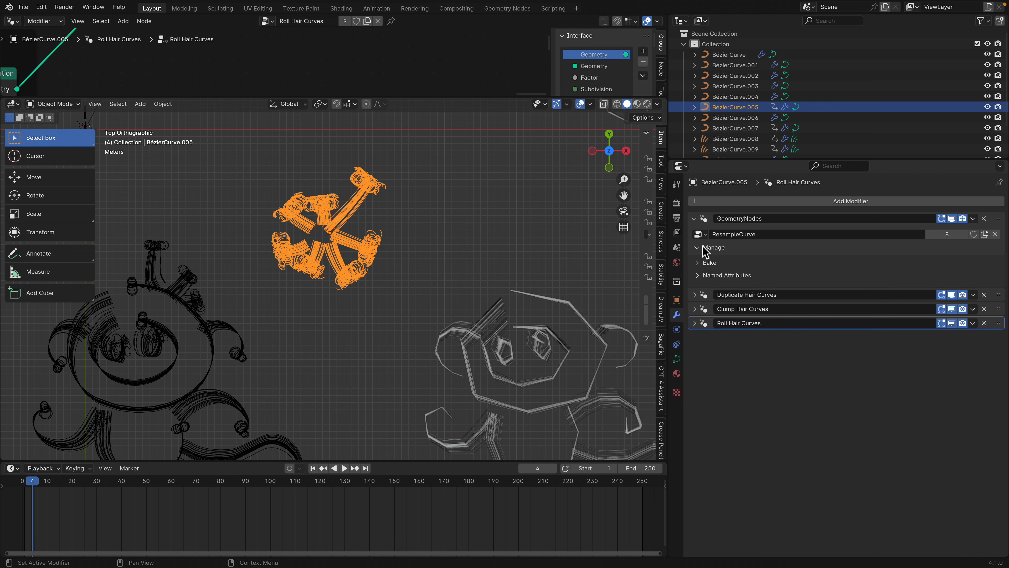
pyautogui.click(703, 263)
pyautogui.moveTo(890, 278); pyautogui.dragTo(869, 279)
# Try to convert the star-shaped curve directly to hair Curves and undo the conversion.
pyautogui.rightClick(360, 213)
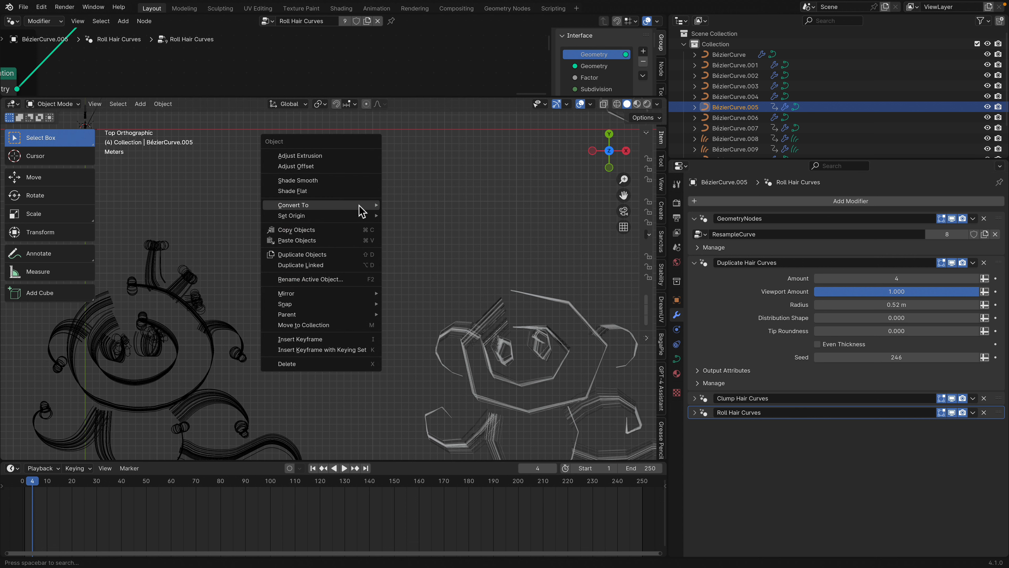
pyautogui.moveTo(373, 204)
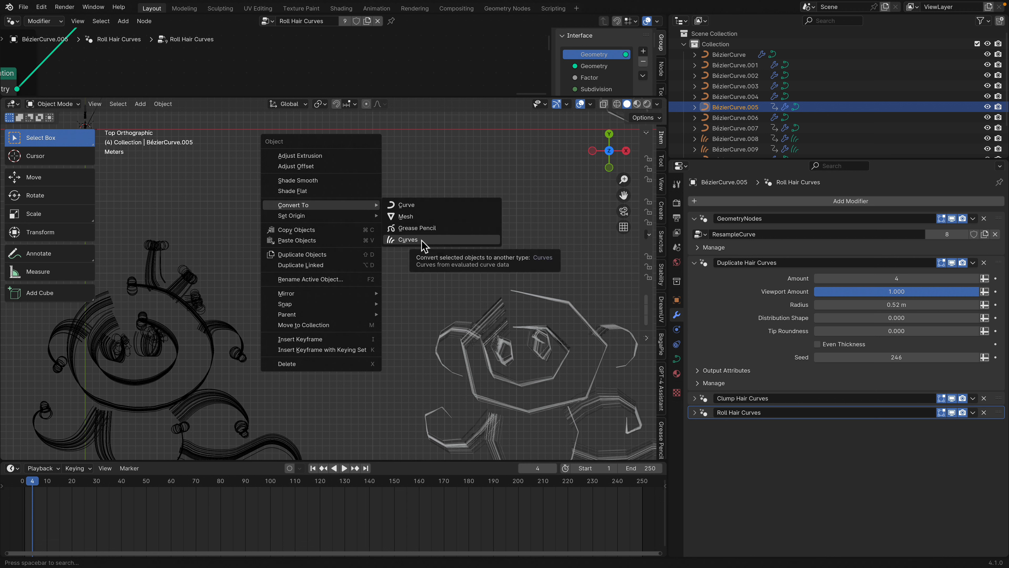
pyautogui.click(408, 239)
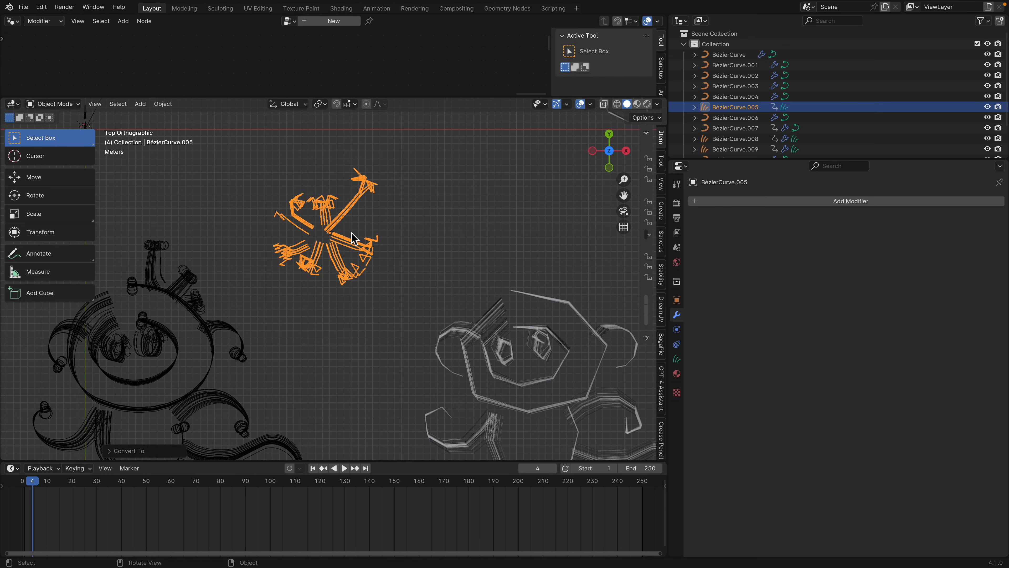
pyautogui.moveTo(352, 238)
pyautogui.mouseDown()
pyautogui.moveTo(445, 242)
pyautogui.moveTo(343, 230)
pyautogui.mouseUp()
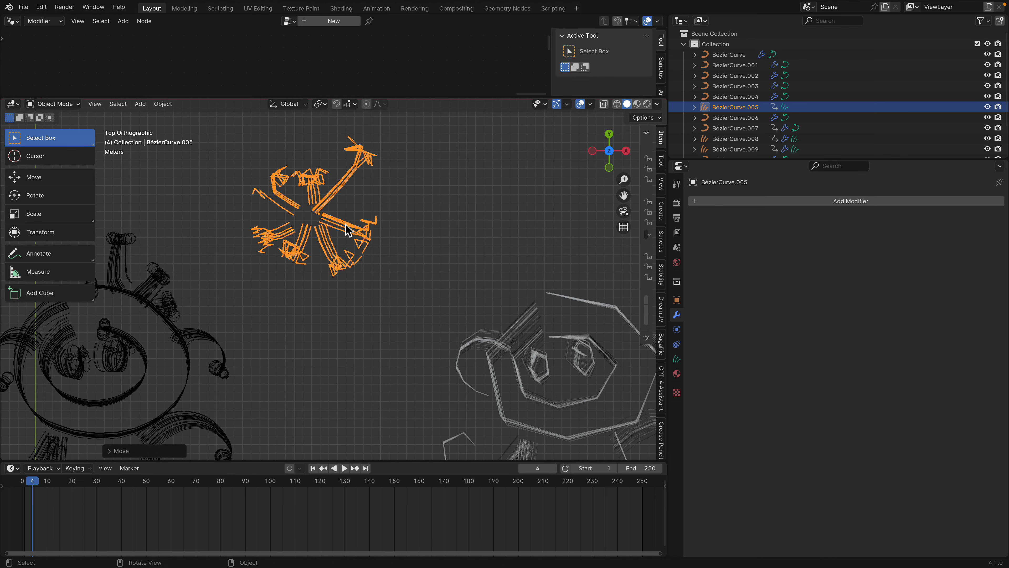
pyautogui.hotkey('ctrl', 'z')
pyautogui.hotkey('ctrl', 'z')
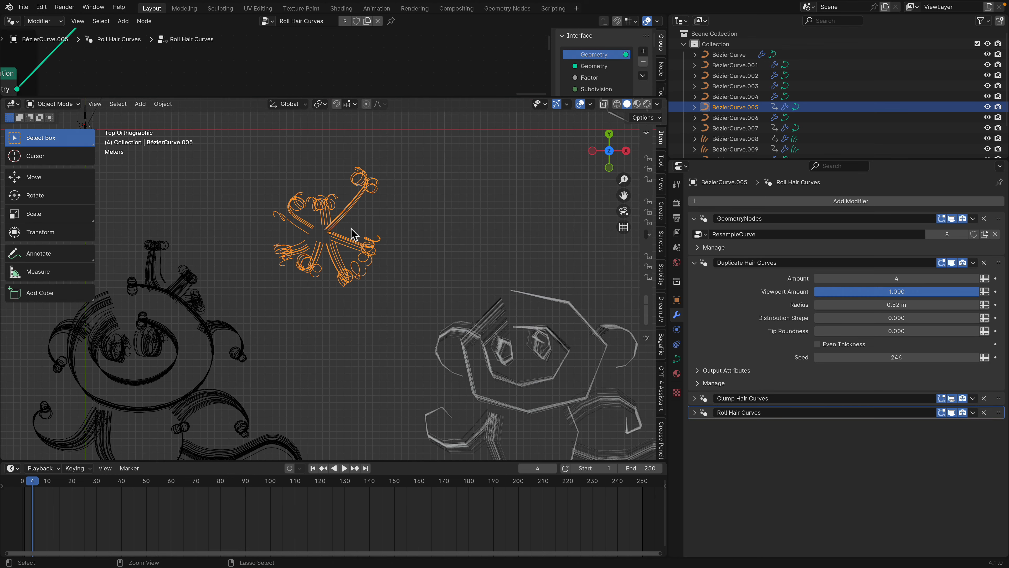
# Duplicate the star-shaped curve beside the original and convert the copy to hair Curves.
pyautogui.click(341, 221)
pyautogui.click(341, 221)
pyautogui.hotkey('shift', 'd')
pyautogui.click(471, 228)
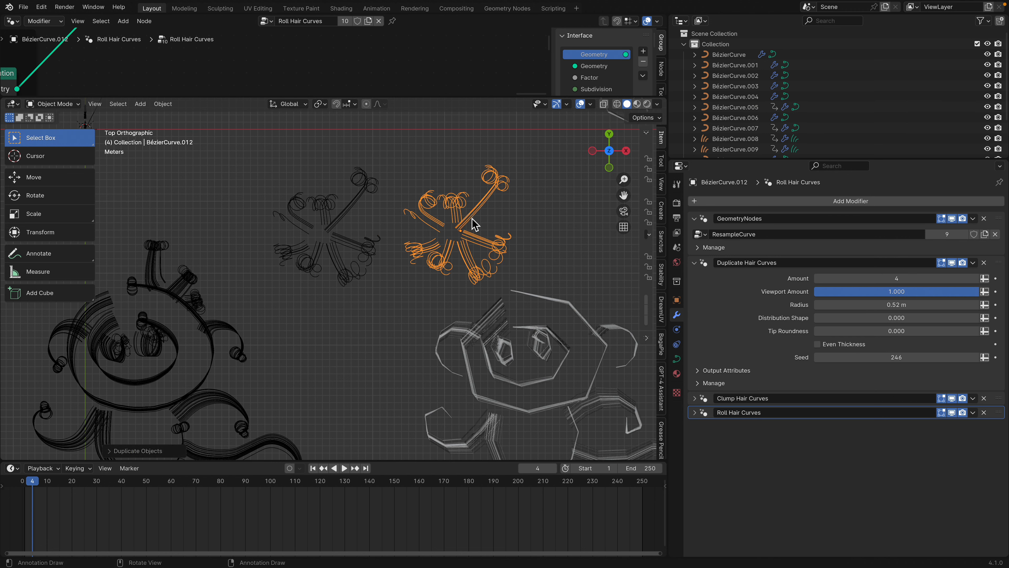
pyautogui.rightClick(472, 220)
pyautogui.moveTo(472, 218)
pyautogui.click(521, 253)
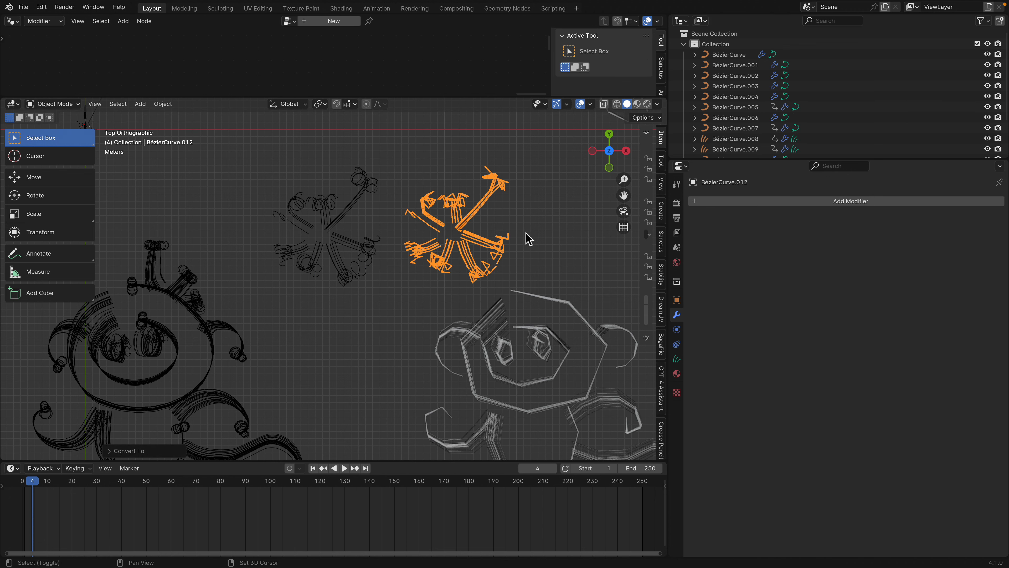
# Compare the modifiers on the converted star copy with those on the grey monkey and the original star curve.
pyautogui.keyDown('shift'); pyautogui.moveTo(527, 236); pyautogui.dragTo(440, 195, button='middle'); pyautogui.keyUp('shift')
pyautogui.click(421, 187)
pyautogui.click(474, 275)
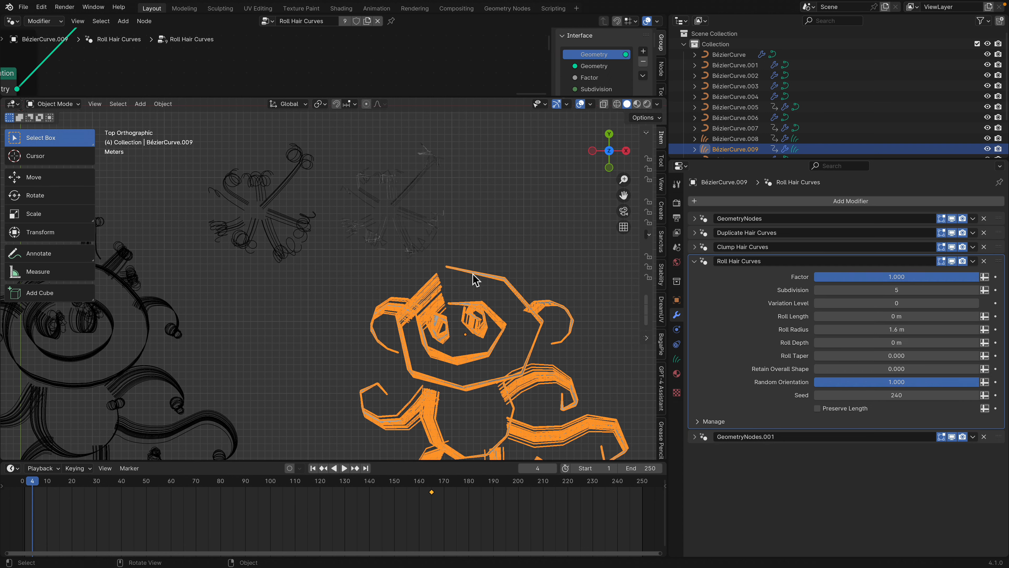
pyautogui.click(420, 196)
pyautogui.click(296, 175)
pyautogui.click(390, 202)
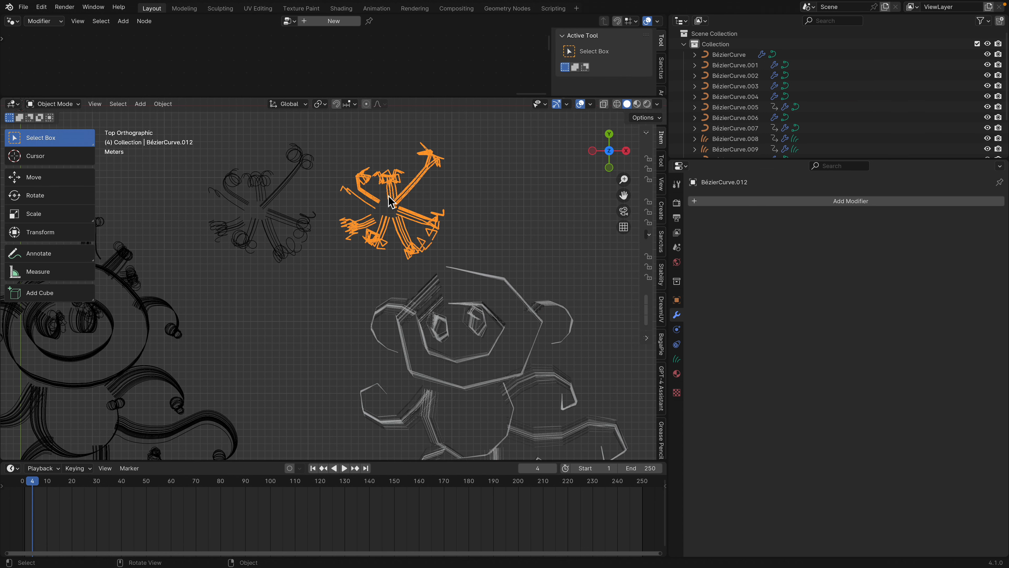
pyautogui.click(295, 177)
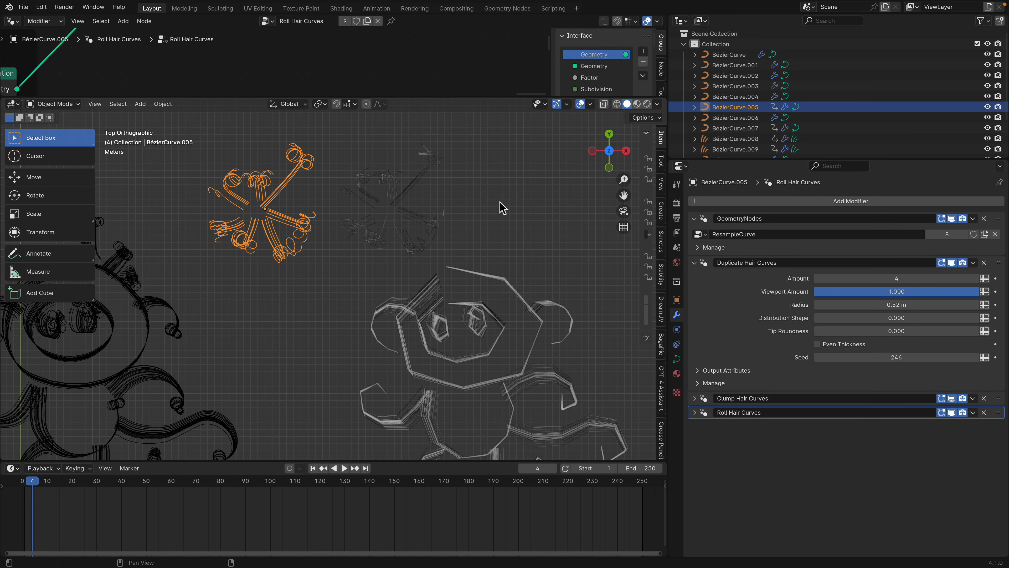
# Copy the modifiers from the original star-shaped curve to its converted copy and select the copy.
pyautogui.click(424, 189)
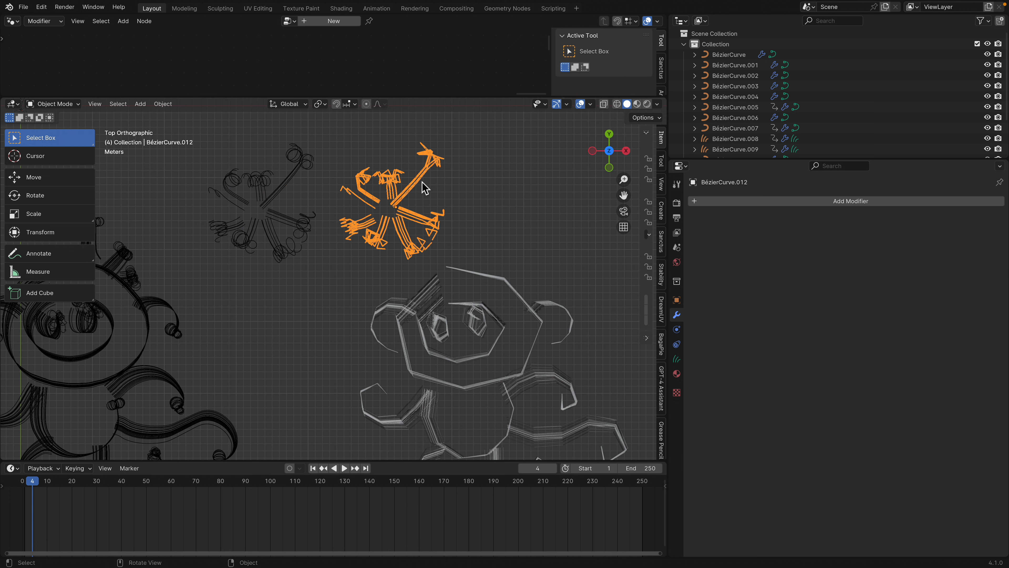
pyautogui.keyDown('shift'); pyautogui.click(298, 175); pyautogui.keyUp('shift')
pyautogui.hotkey('ctrl', 'l')
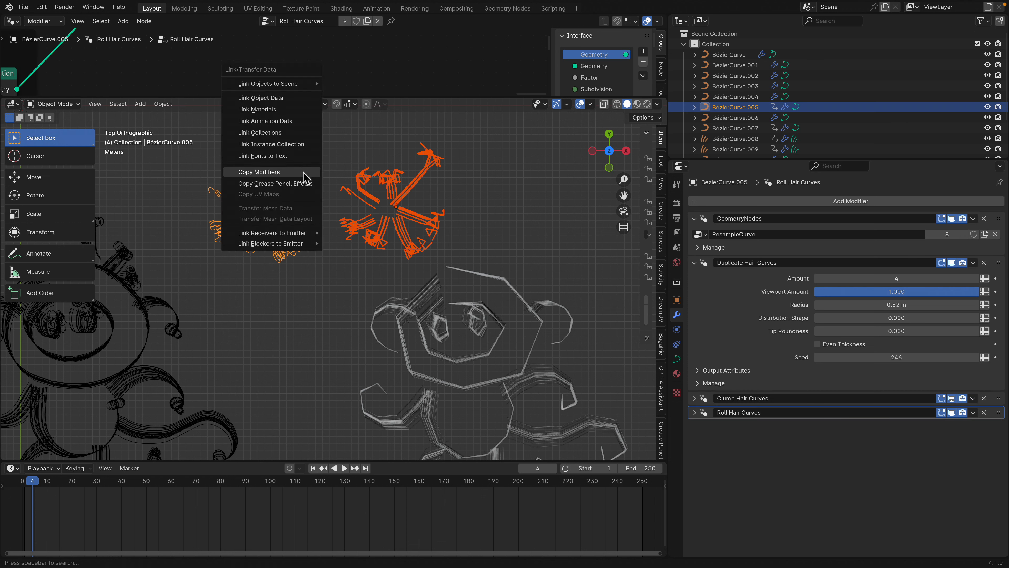
pyautogui.click(305, 173)
pyautogui.click(465, 186)
pyautogui.click(410, 194)
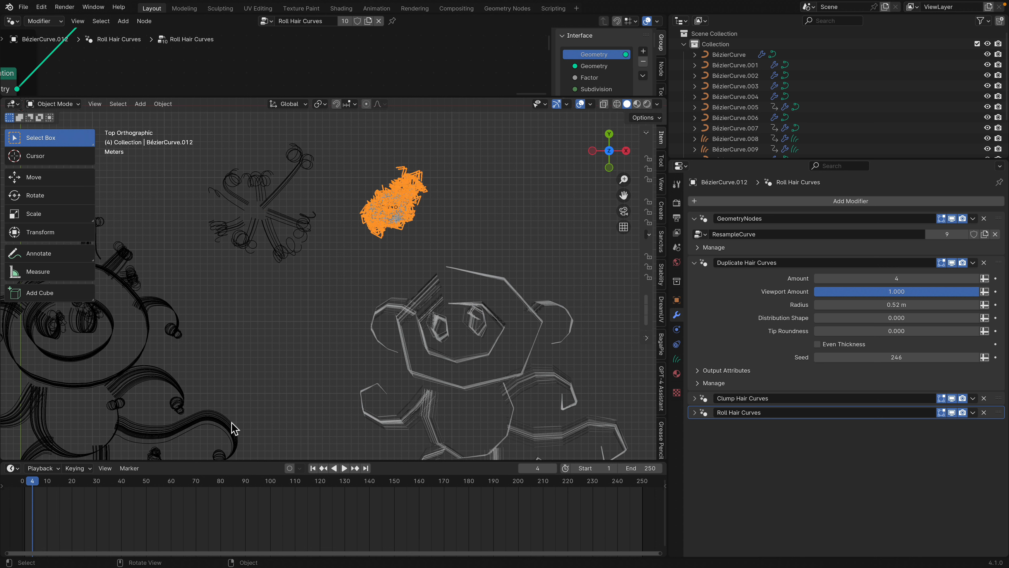
# Go to frame 0 and remove the driver from Roll Length in the converted copy's Roll Hair Curves modifier.
pyautogui.moveTo(58, 485); pyautogui.dragTo(16, 487)
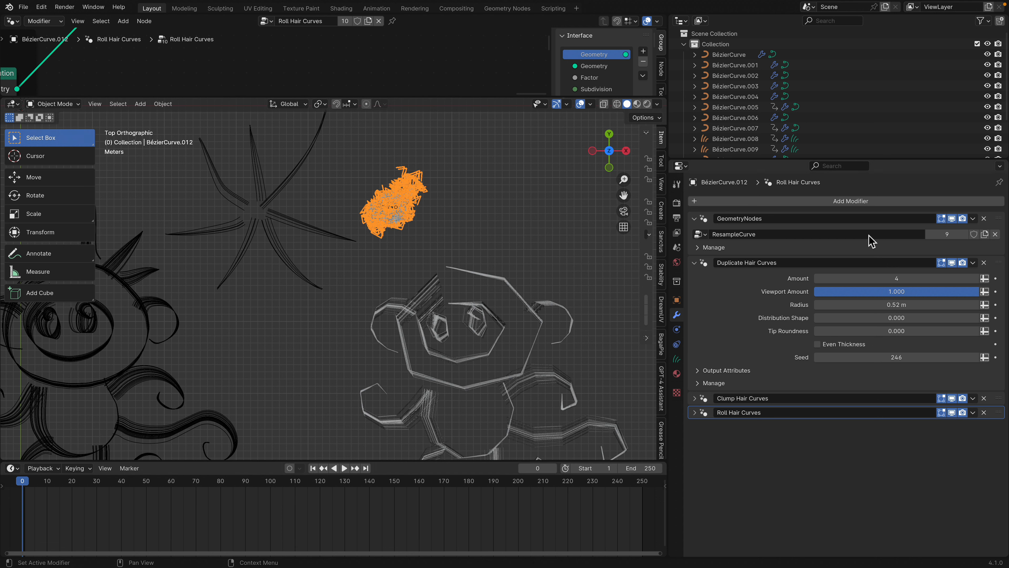
pyautogui.click(704, 274)
pyautogui.click(695, 399)
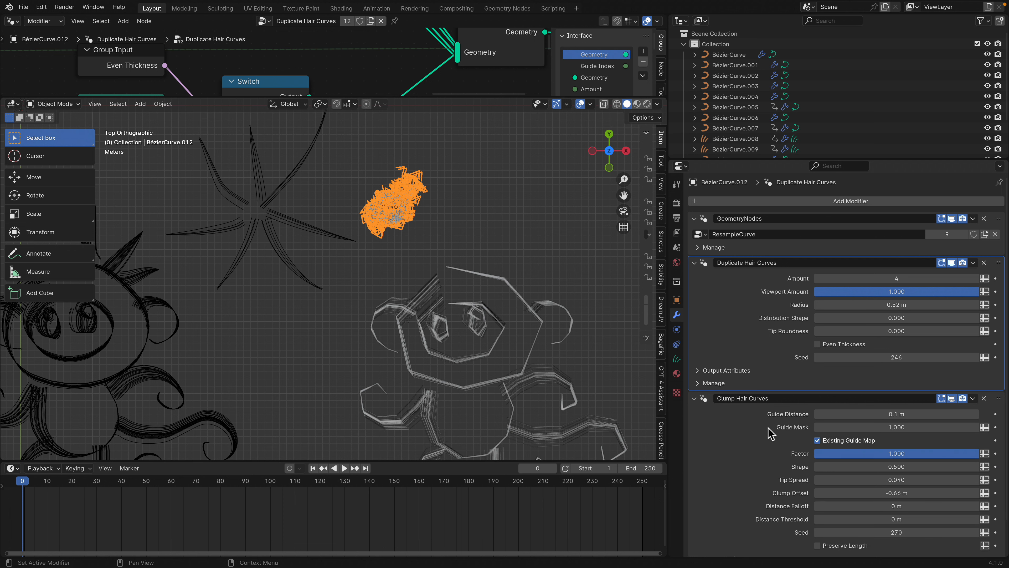
pyautogui.click(696, 398)
pyautogui.click(696, 412)
pyautogui.scroll(-1, 746, 428)
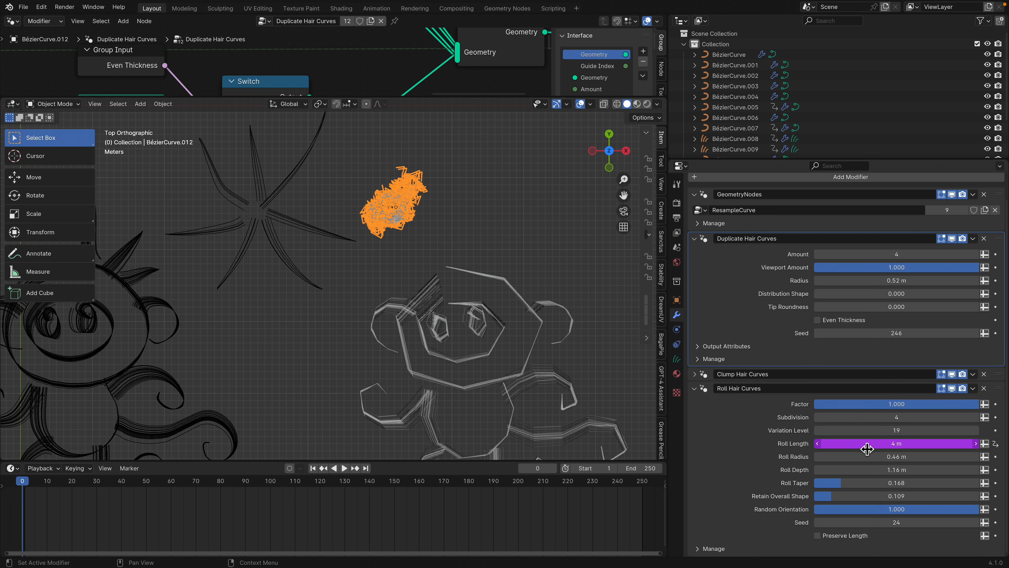
pyautogui.rightClick(866, 446)
pyautogui.click(841, 396)
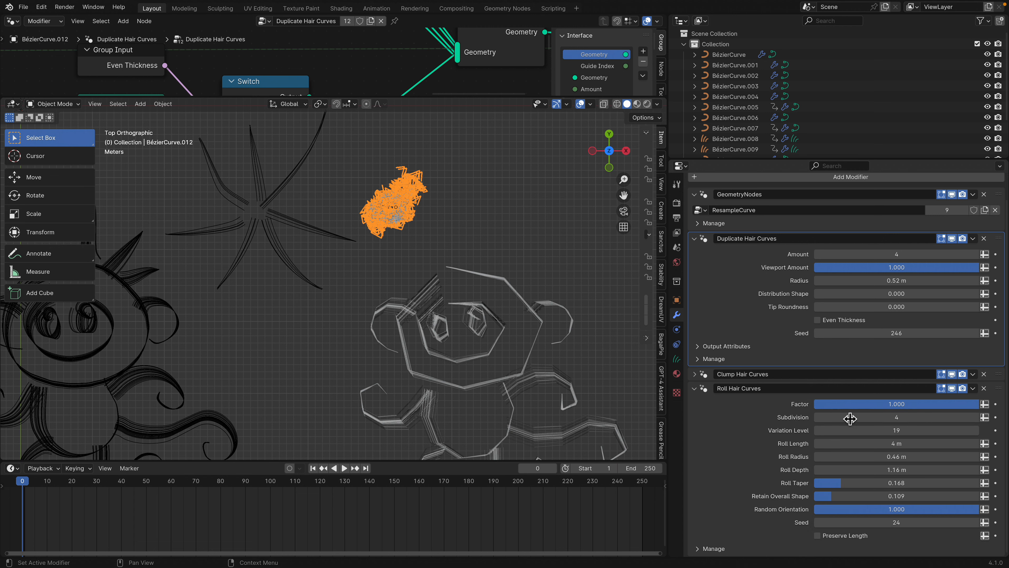
# Set the converted copy's Roll Length to 0.62 m in Roll Hair Curves.
pyautogui.moveTo(863, 444); pyautogui.dragTo(836, 443)
pyautogui.click(451, 202)
pyautogui.scroll(1, 451, 202)
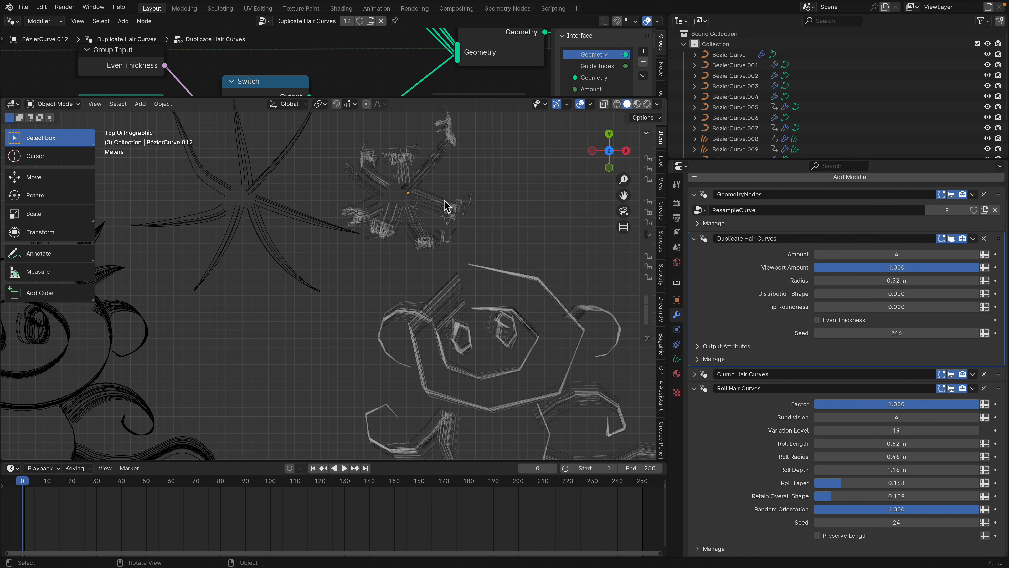
# Set the Duplicate Hair Curves Amount to 0 and raise it to 2 for the converted star-shaped copy.
pyautogui.click(447, 206)
pyautogui.click(828, 254)
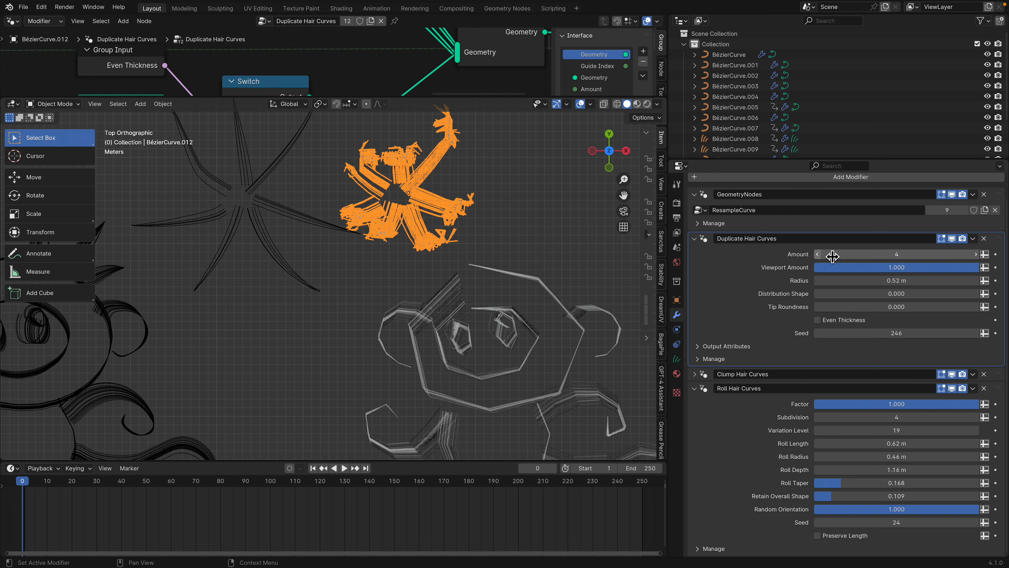
pyautogui.write('0')
pyautogui.press('Return')
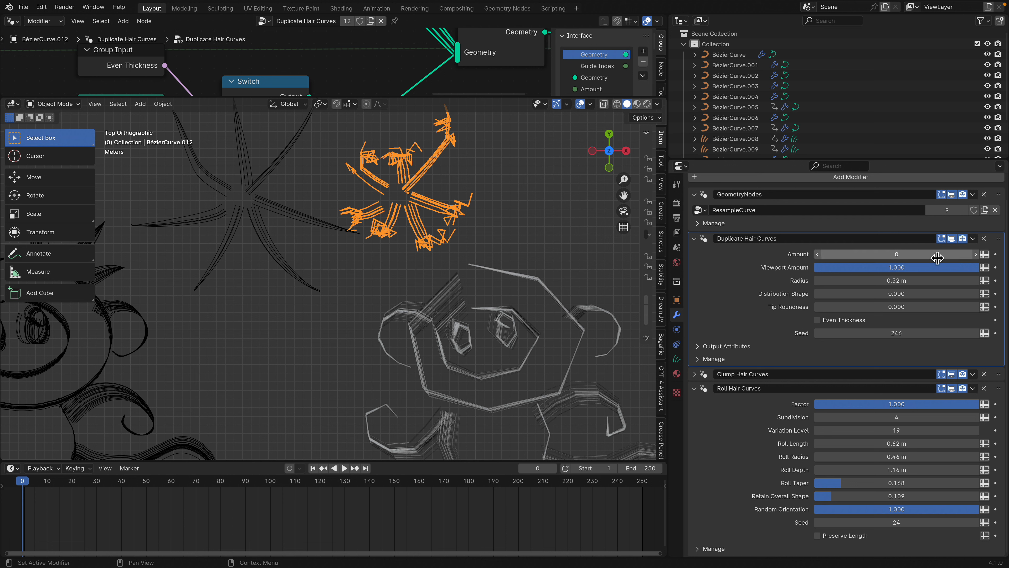
pyautogui.click(976, 254)
pyautogui.click(976, 254)
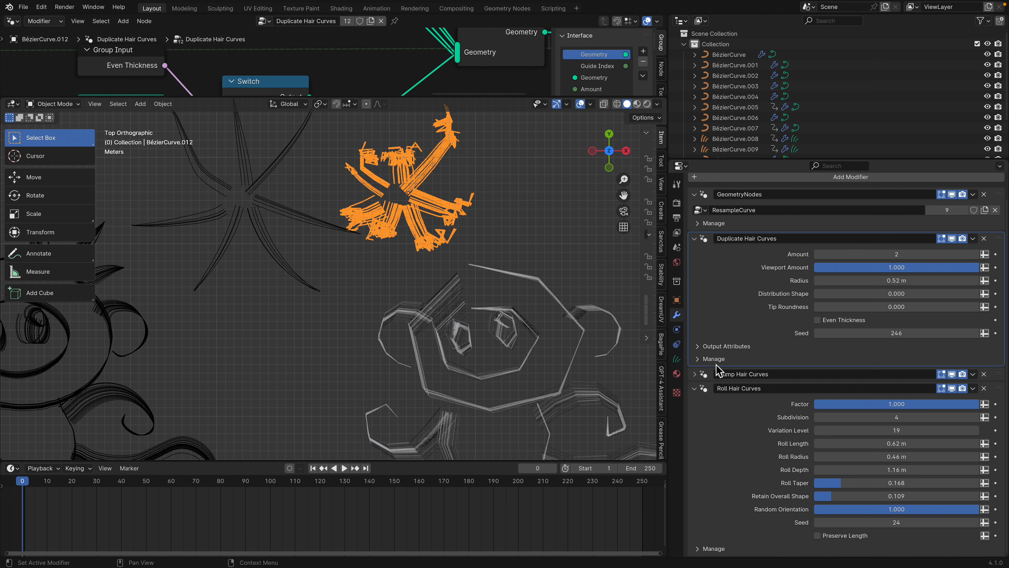
# Set the Clump Hair Curves Factor to 0.706 and Clump Offset to -0.26 m on the converted copy.
pyautogui.click(699, 373)
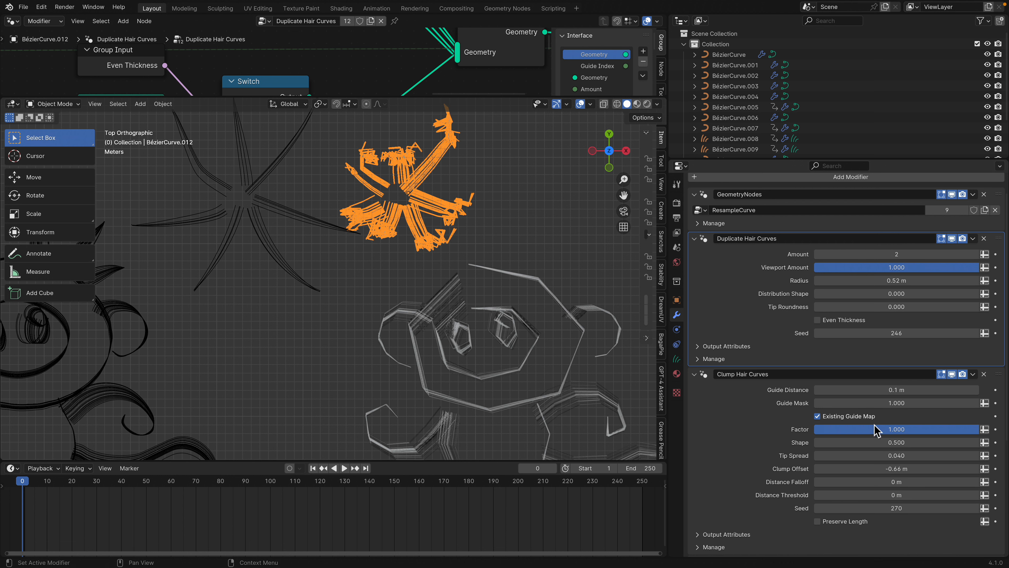
pyautogui.moveTo(897, 429); pyautogui.dragTo(930, 435)
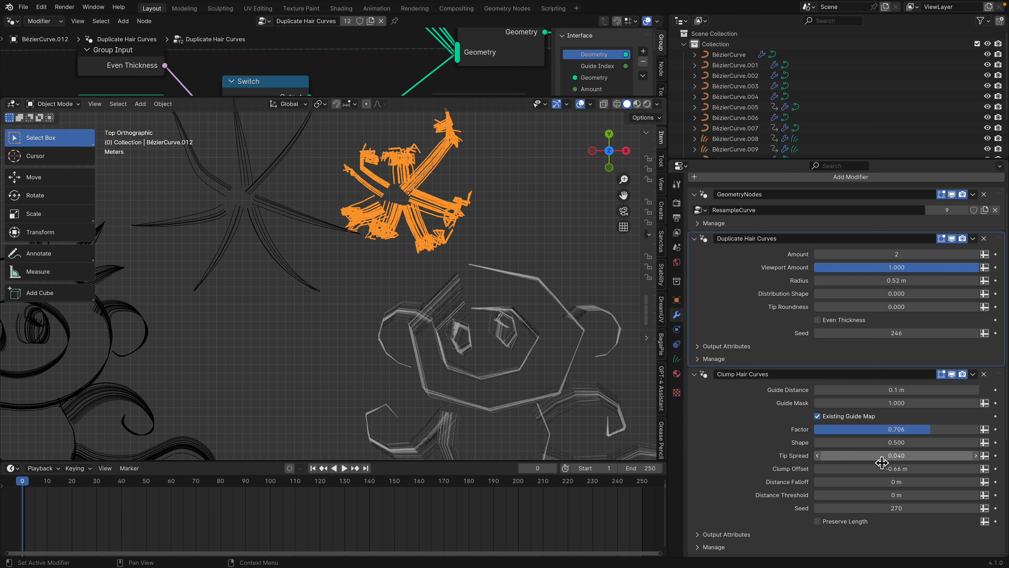
pyautogui.moveTo(878, 468); pyautogui.dragTo(914, 468)
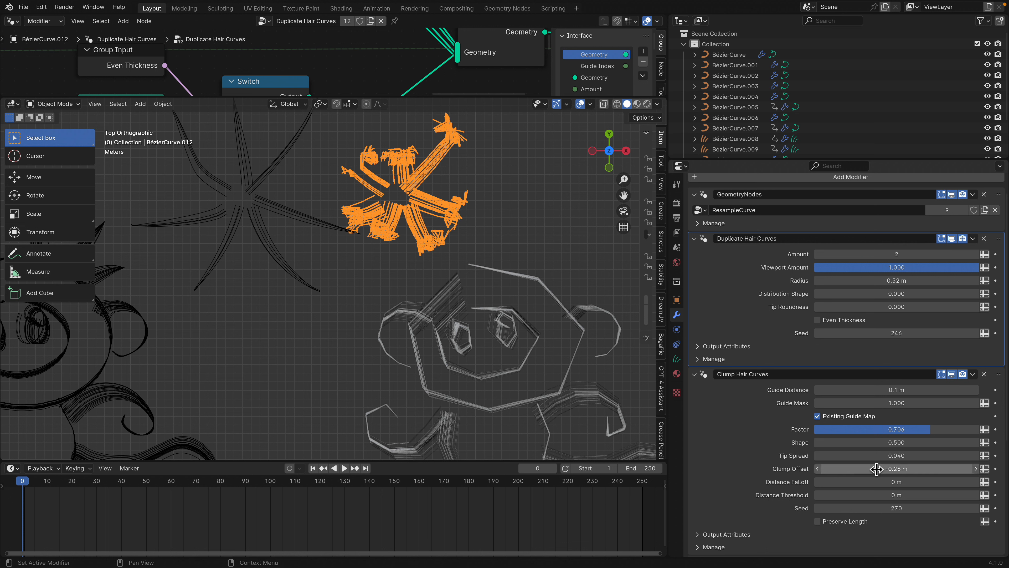
pyautogui.click(695, 374)
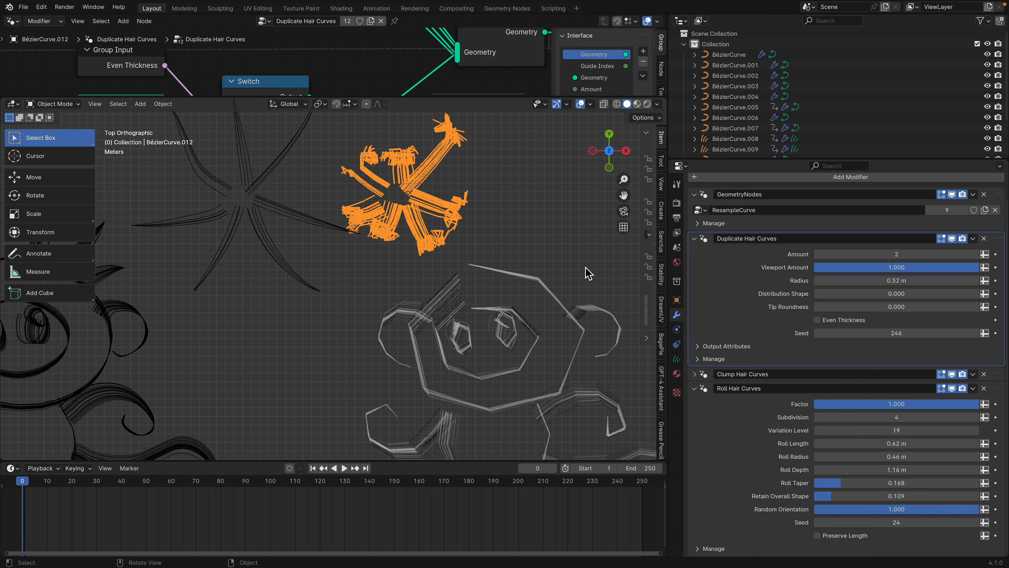
# Assign the existing Material.001 to the converted star-shaped copy.
pyautogui.click(677, 373)
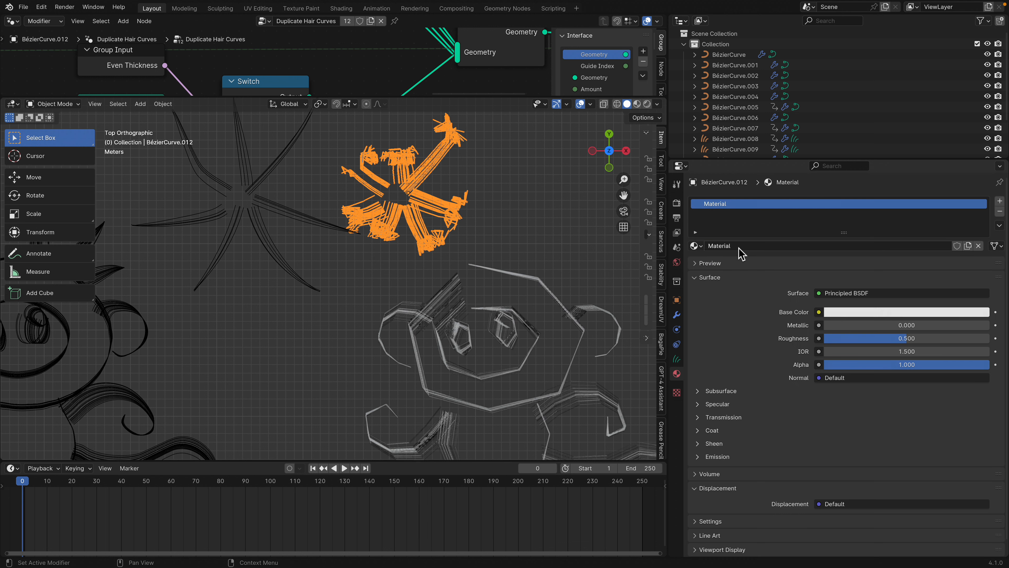
pyautogui.click(698, 247)
pyautogui.click(724, 292)
# Enlarge the node editor area and switch it to the Shader Editor with all nodes of Material.001 framed.
pyautogui.keyDown('shift'); pyautogui.moveTo(403, 136); pyautogui.dragTo(361, 203, button='middle'); pyautogui.keyUp('shift')
pyautogui.moveTo(122, 97); pyautogui.dragTo(115, 191)
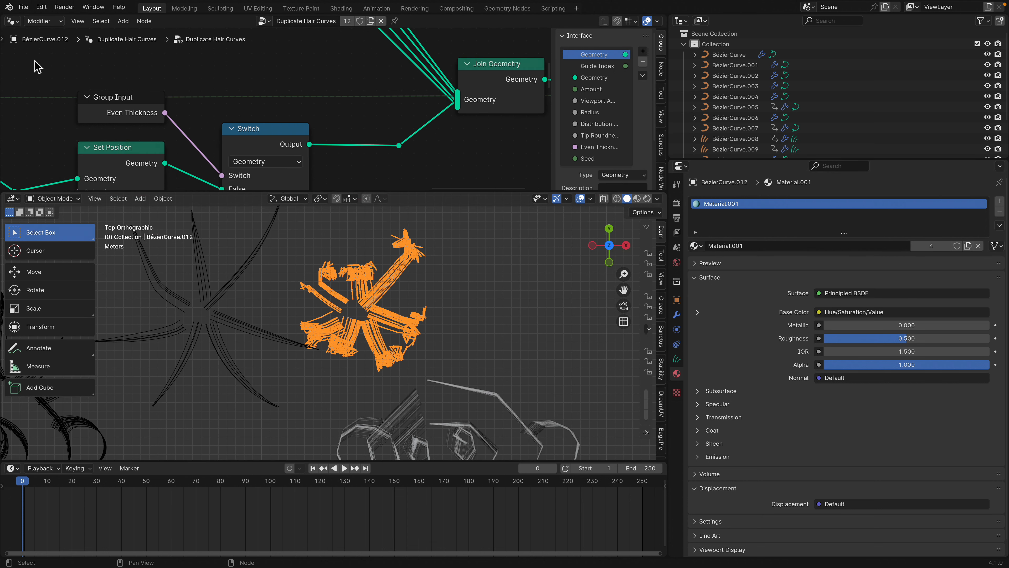
pyautogui.click(12, 20)
pyautogui.click(49, 133)
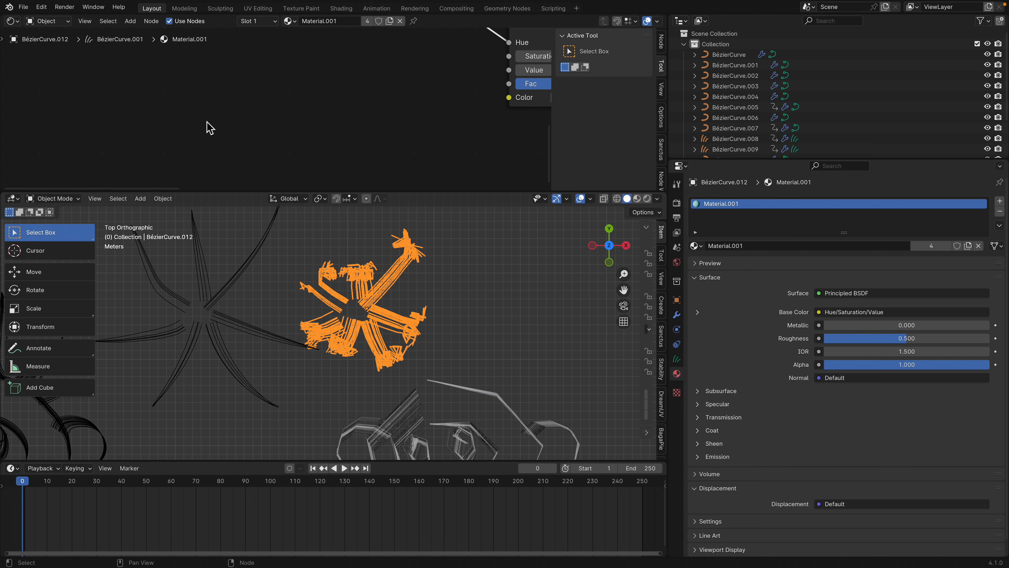
pyautogui.press('Home')
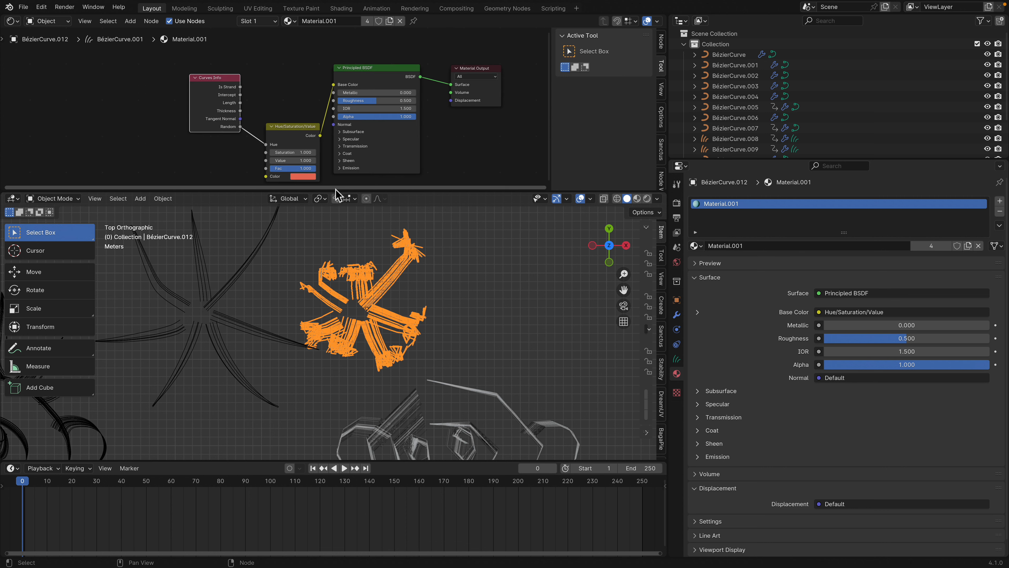
pyautogui.moveTo(336, 188); pyautogui.dragTo(337, 212)
pyautogui.press('Home')
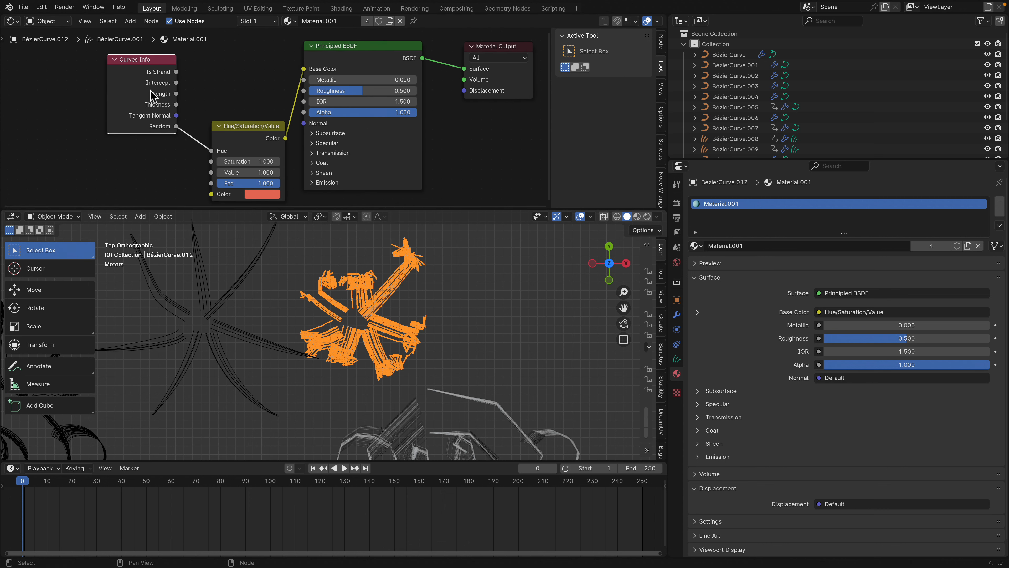
# Set the Principled BSDF's Metallic to 0.184 and Roughness to 0.273, and display the viewport in rendered shading.
pyautogui.moveTo(241, 146); pyautogui.dragTo(228, 119)
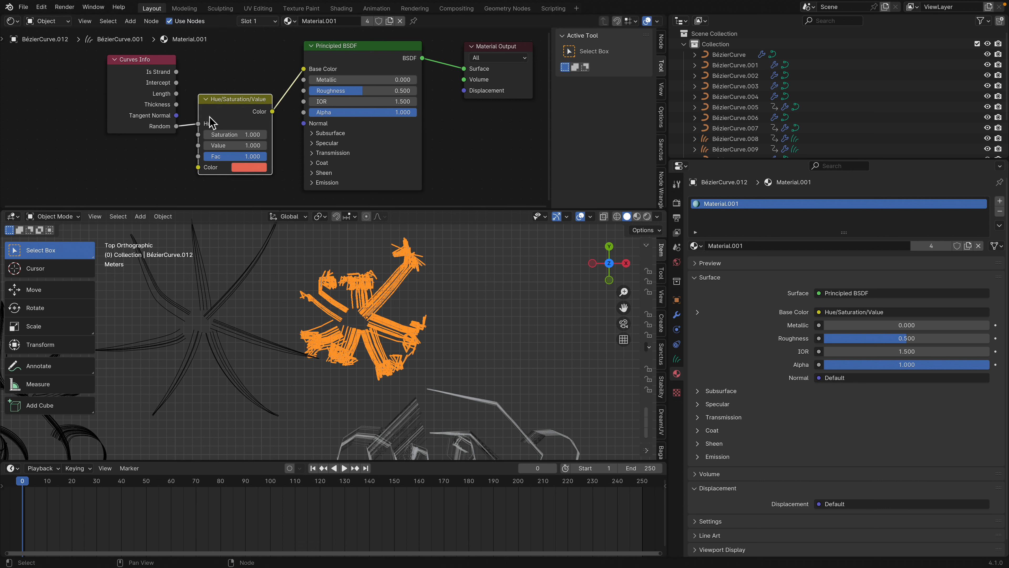
pyautogui.moveTo(357, 60); pyautogui.dragTo(364, 84)
pyautogui.moveTo(332, 93); pyautogui.dragTo(309, 93)
pyautogui.click(647, 216)
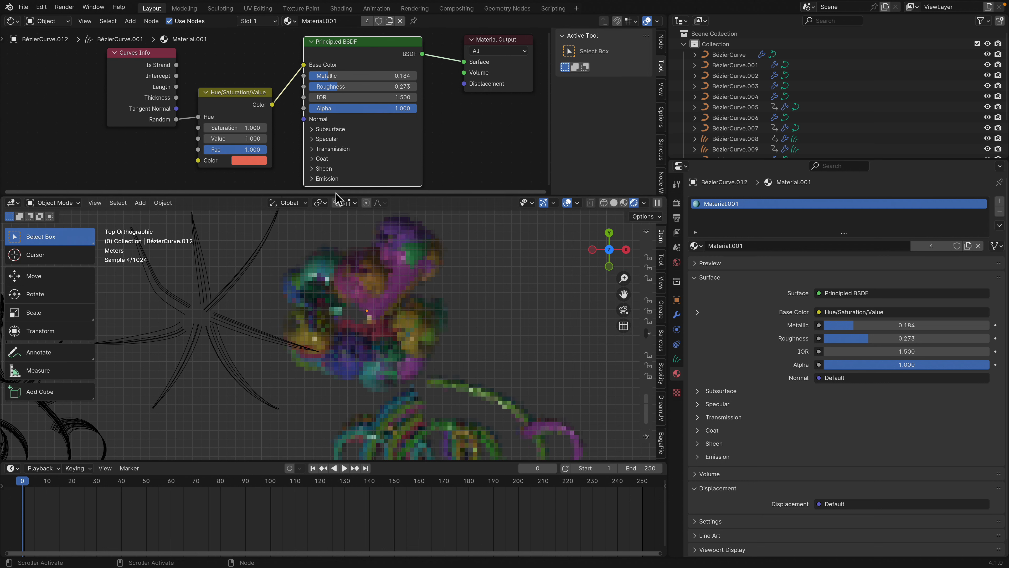
# Show the ResampleCurve node tree of the converted star-shaped copy in the Geometry Node Editor, with all nodes framed.
pyautogui.click(431, 293)
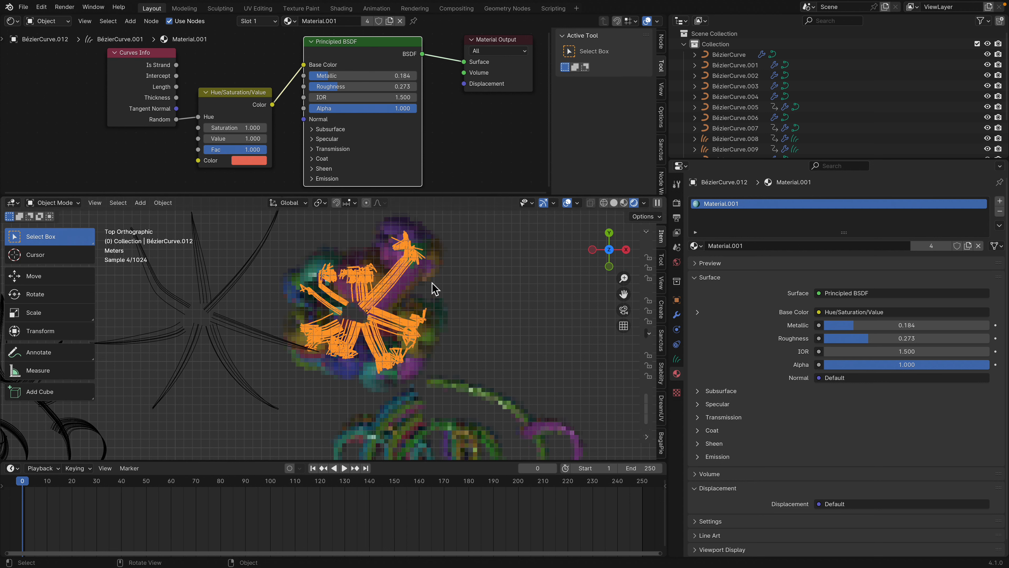
pyautogui.click(677, 360)
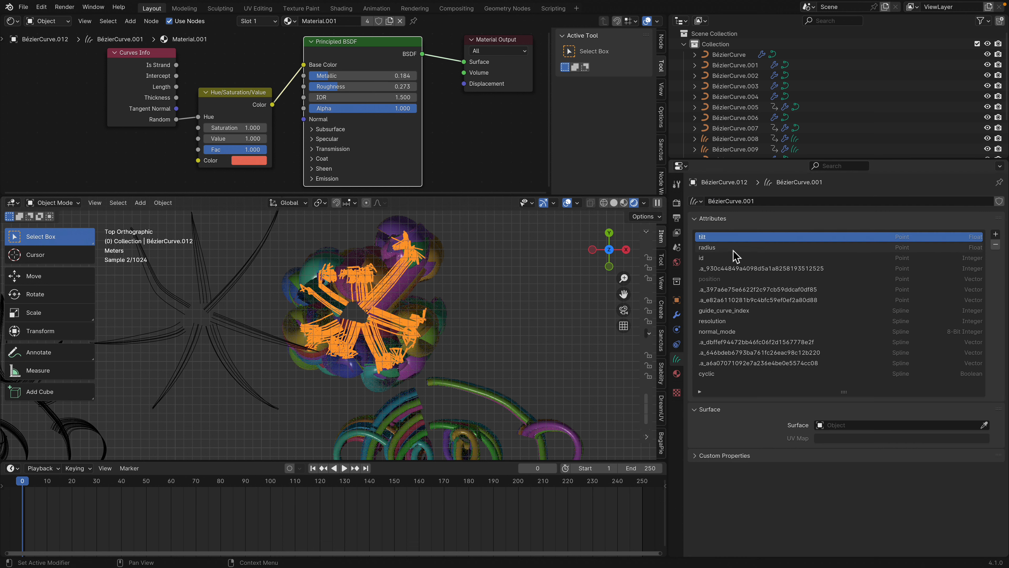
pyautogui.click(677, 315)
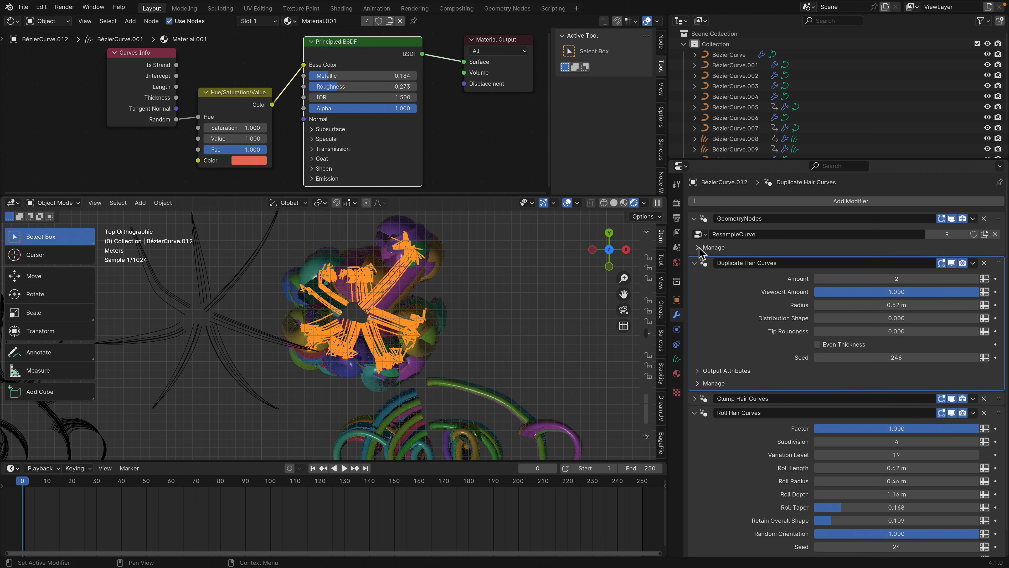
pyautogui.click(883, 214)
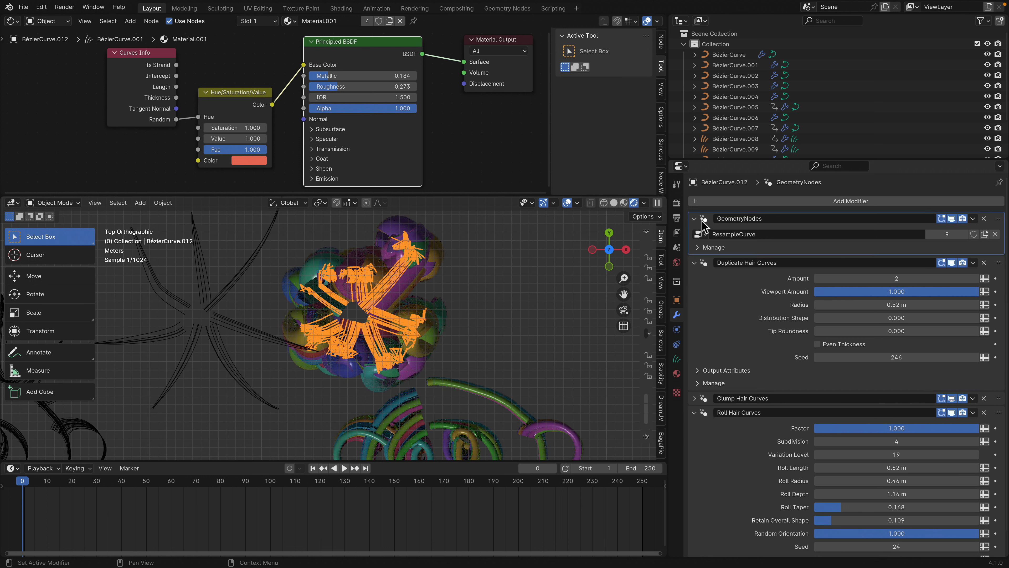
pyautogui.click(18, 24)
pyautogui.click(68, 124)
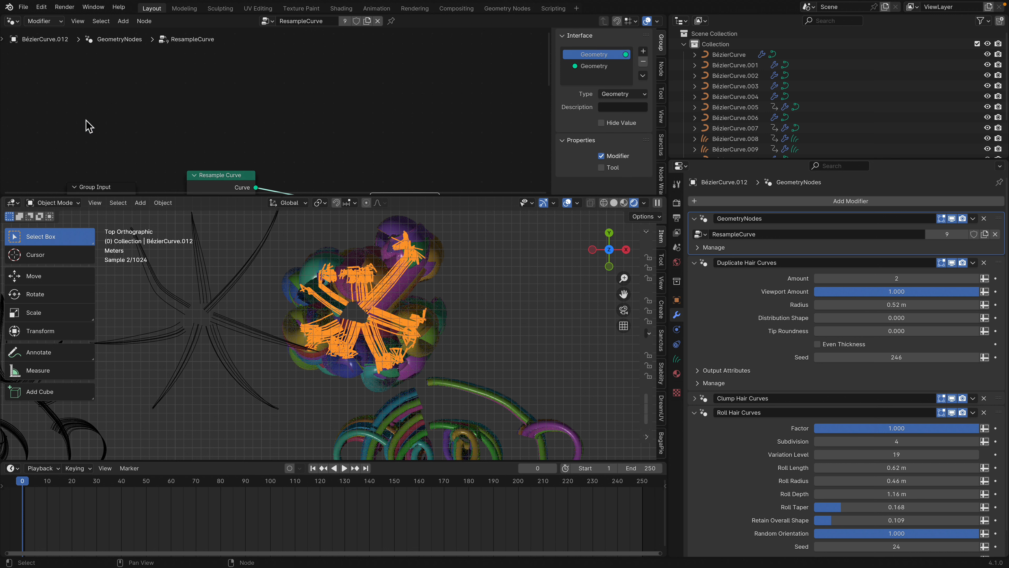
pyautogui.press('Home')
pyautogui.hotkey('shift', 'a')
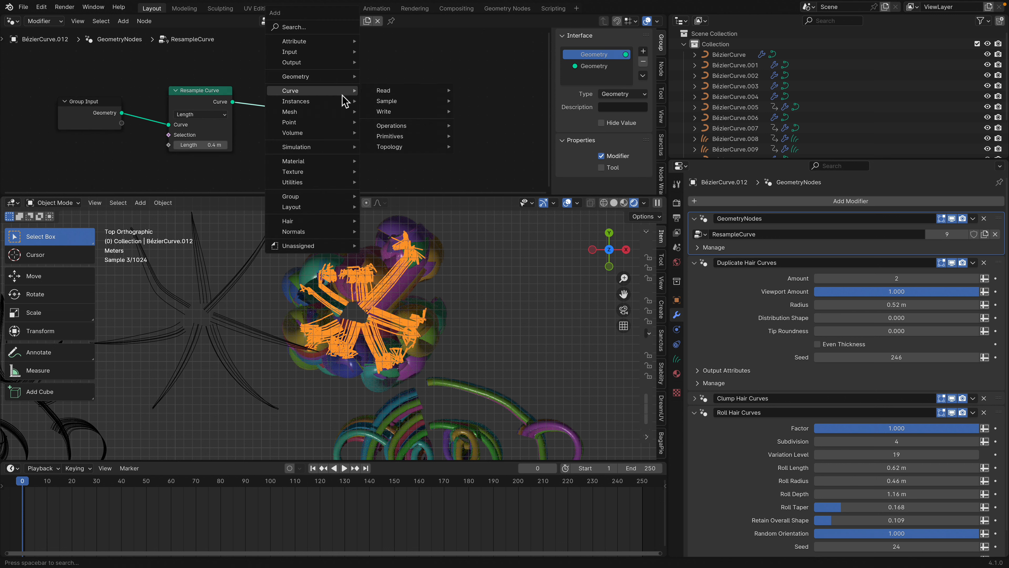
pyautogui.click(325, 29)
pyautogui.write('set rad')
pyautogui.press('Return')
pyautogui.rightClick(310, 35)
# Insert a Set Curve Radius node between Resample Curve and Group Output in the ResampleCurve tree.
pyautogui.hotkey('shift', 'a')
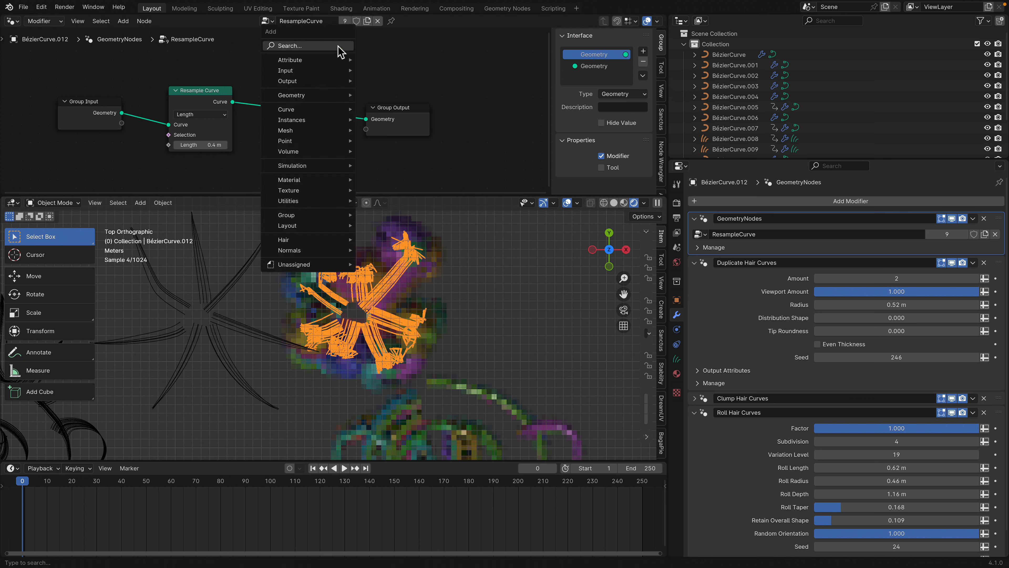
pyautogui.write('set cu')
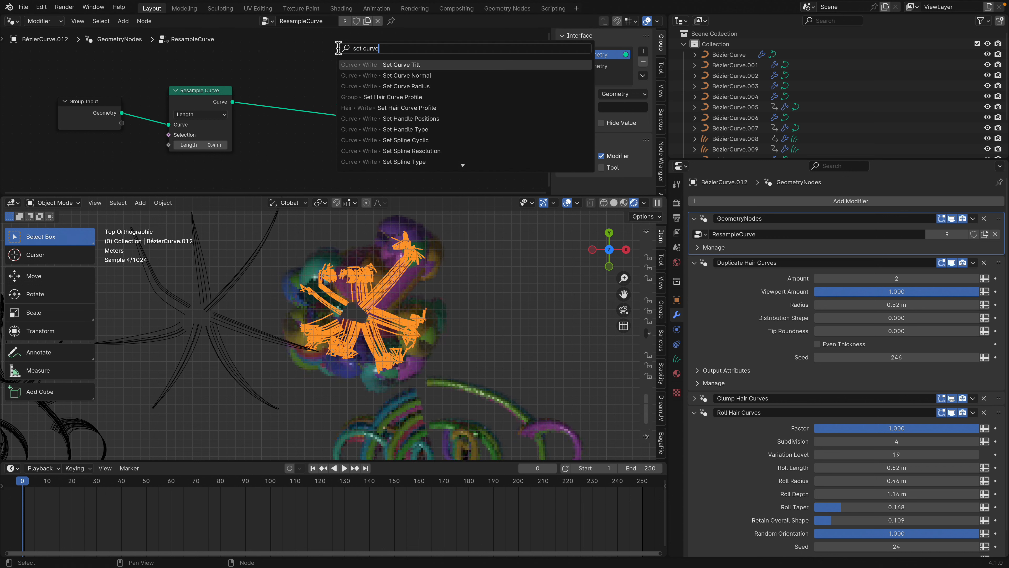
pyautogui.write('rve')
pyautogui.press('Down')
pyautogui.press('Down')
pyautogui.press('Return')
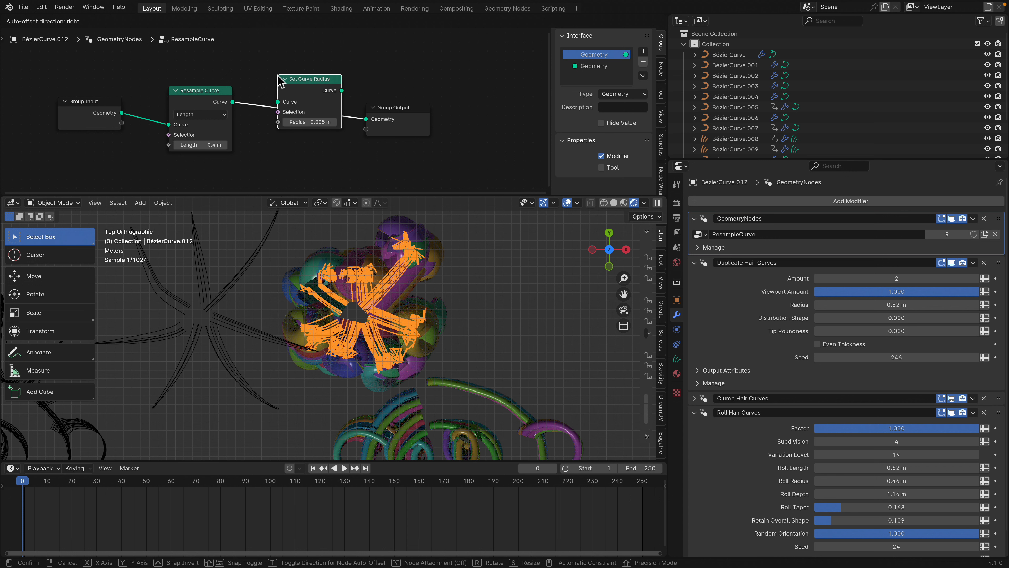
pyautogui.click(309, 119)
# Set the Set Curve Radius node's Radius to 0.045 m, and save the file in solid viewport shading.
pyautogui.moveTo(308, 121); pyautogui.dragTo(320, 120)
pyautogui.scroll(3, 411, 294)
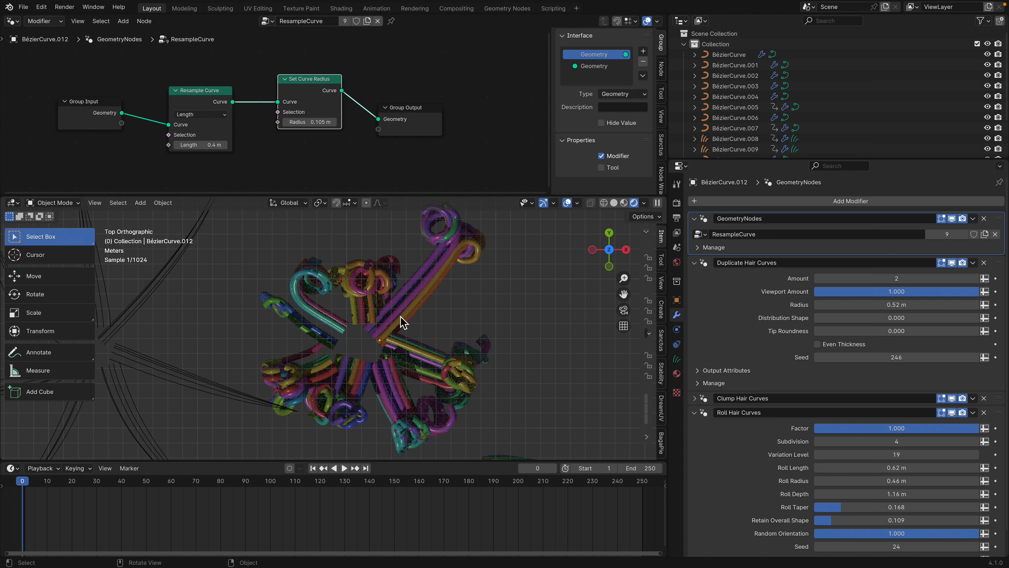
pyautogui.press('BackSpace')
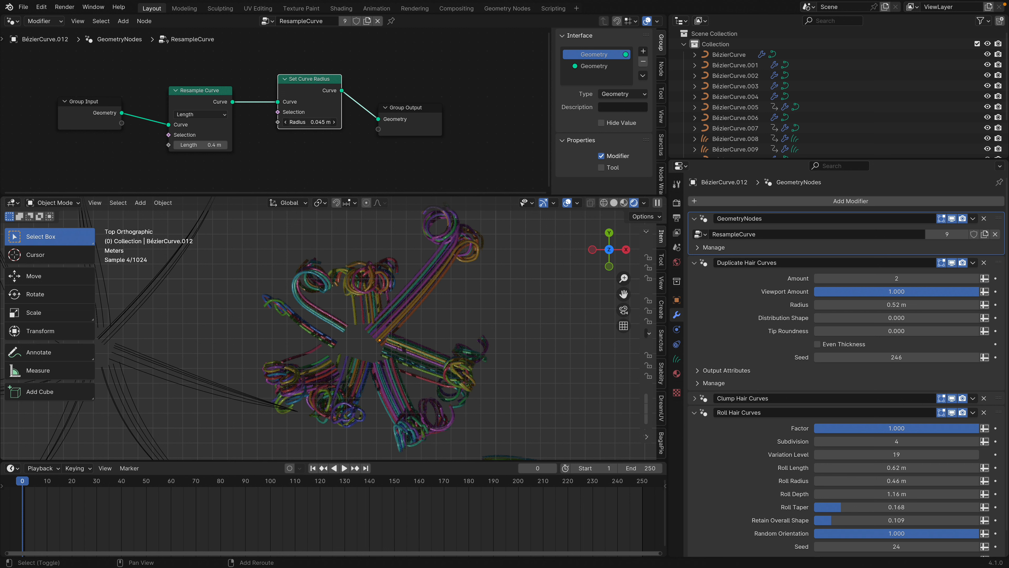
pyautogui.click(614, 204)
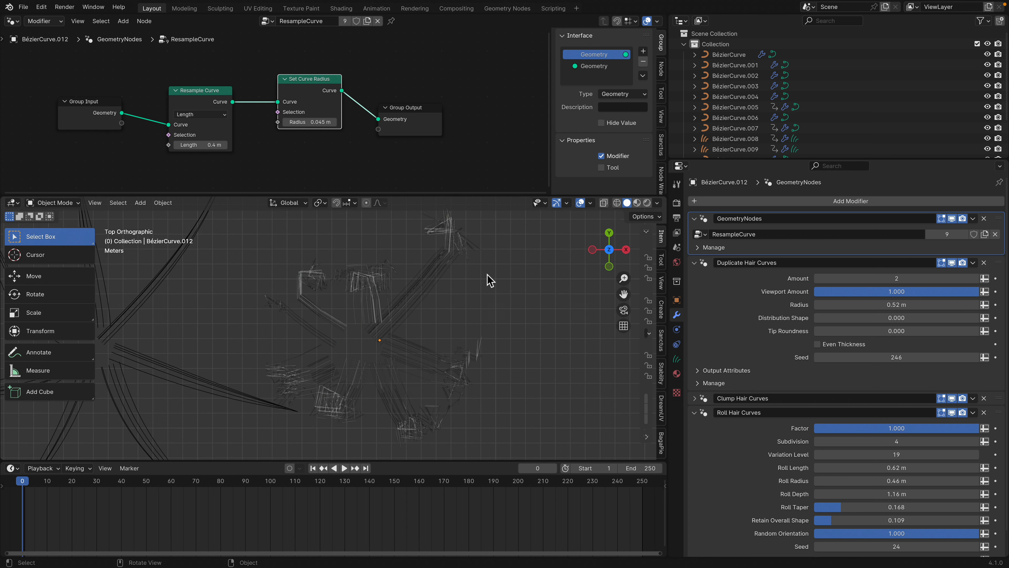
pyautogui.hotkey('ctrl', 's')
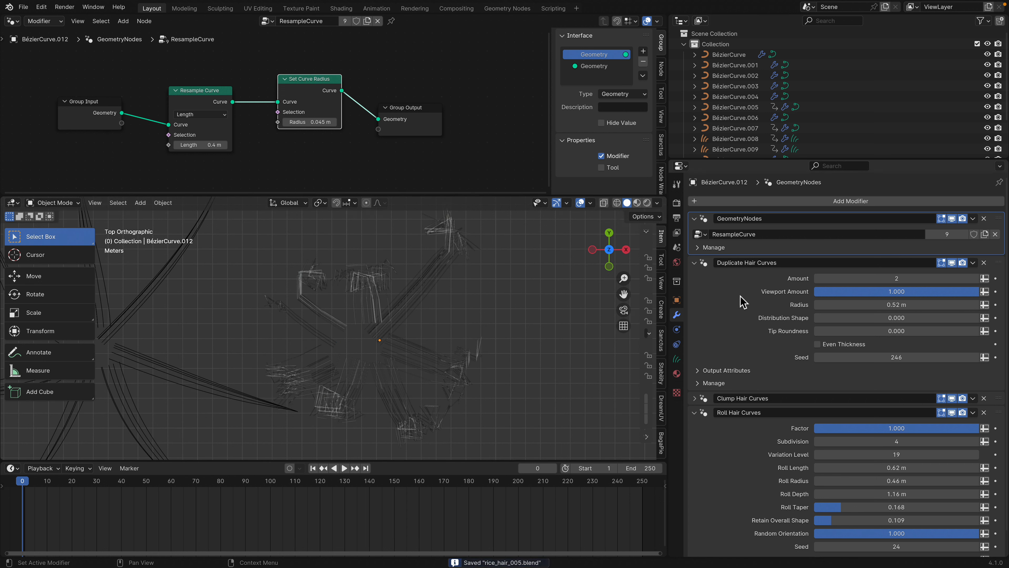
# Collapse the existing hair modifiers and add a Set Hair Curve Profile modifier to the converted star copy.
pyautogui.click(701, 267)
pyautogui.click(707, 291)
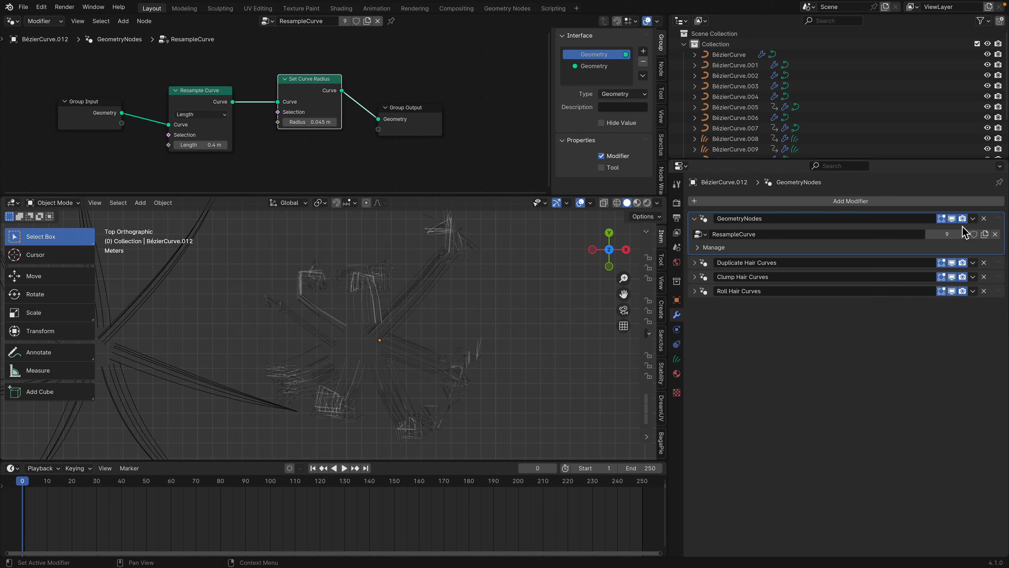
pyautogui.click(893, 203)
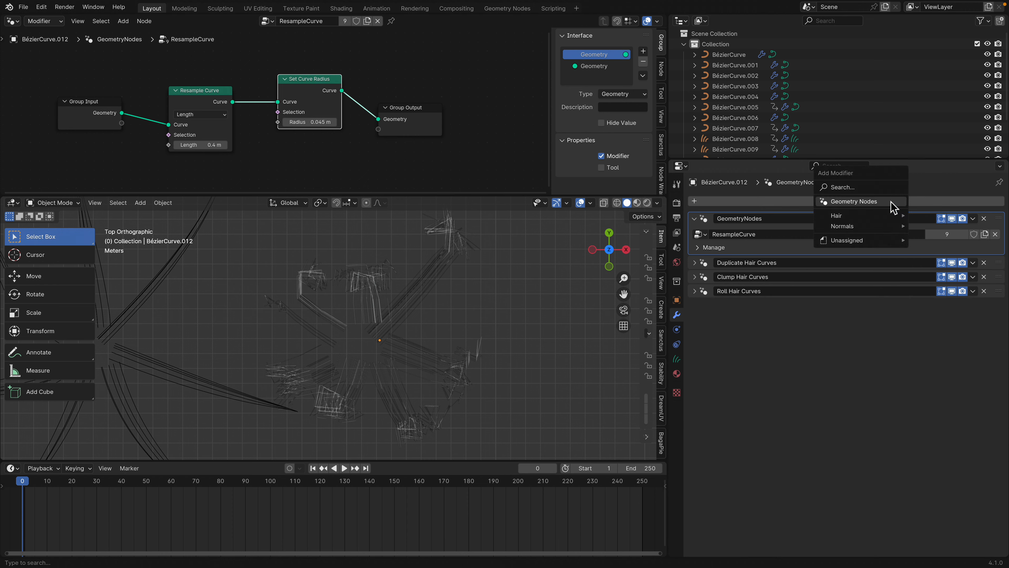
pyautogui.click(879, 190)
pyautogui.write('curve pro')
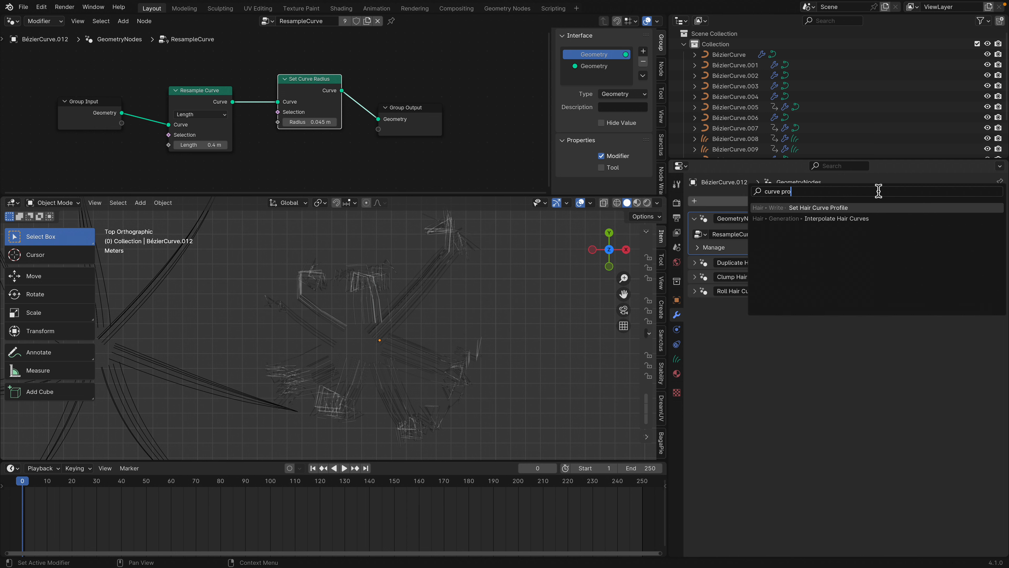
pyautogui.click(834, 208)
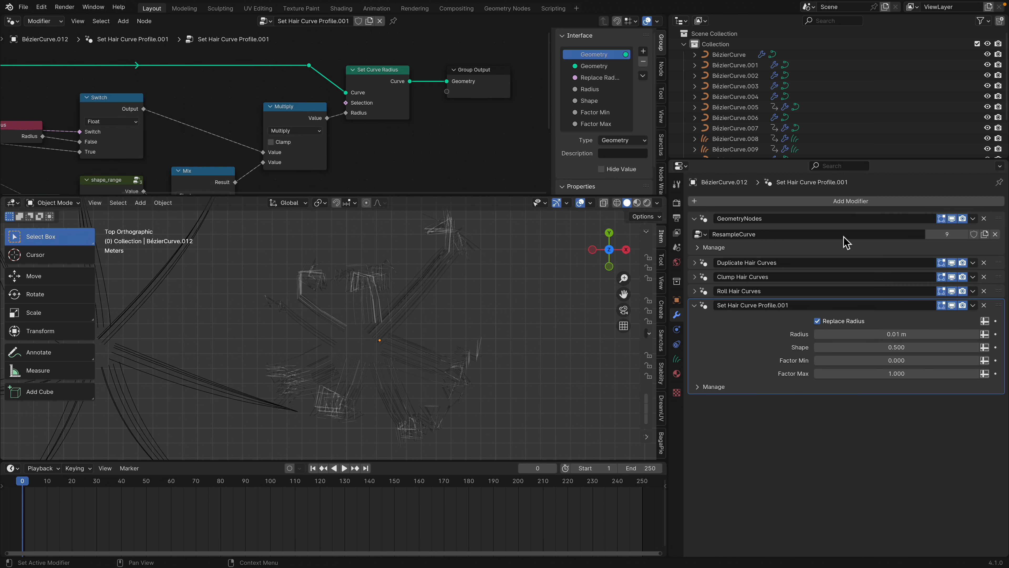
# Display the viewport in rendered shading and set the Set Hair Curve Profile Radius to 0.05 m.
pyautogui.click(648, 203)
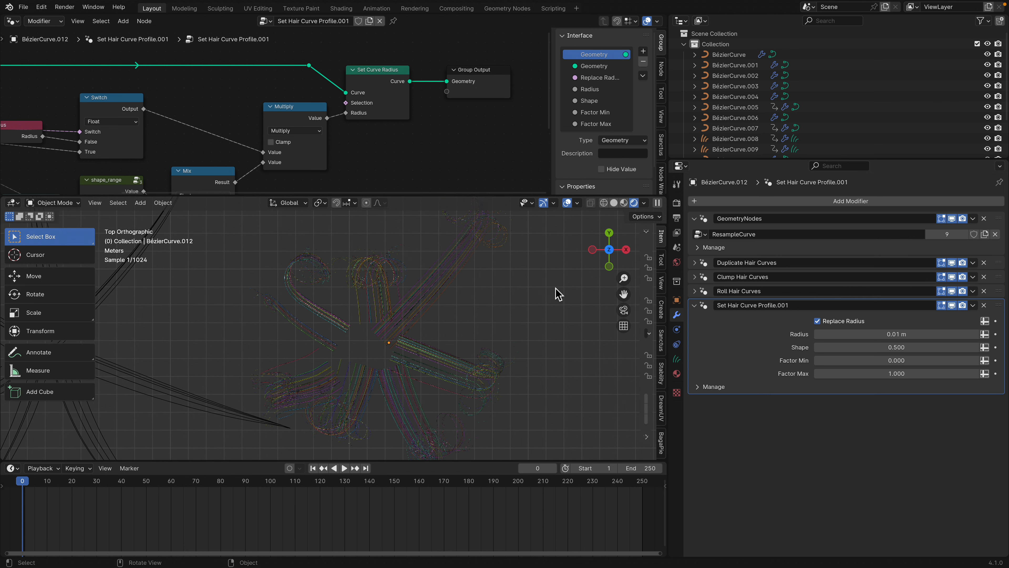
pyautogui.moveTo(857, 331); pyautogui.dragTo(878, 333)
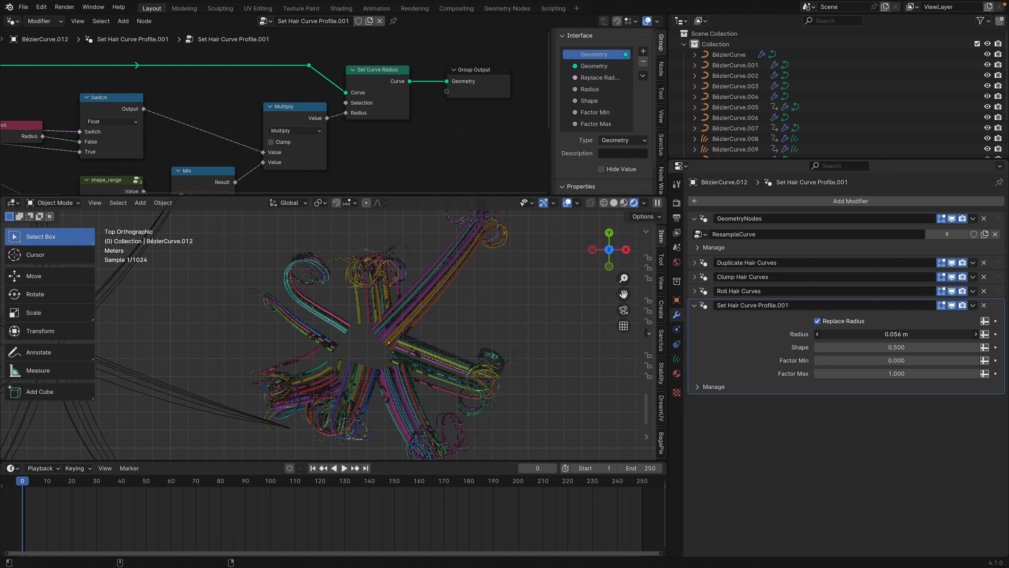
pyautogui.click(878, 333)
pyautogui.write('0.05')
pyautogui.press('Return')
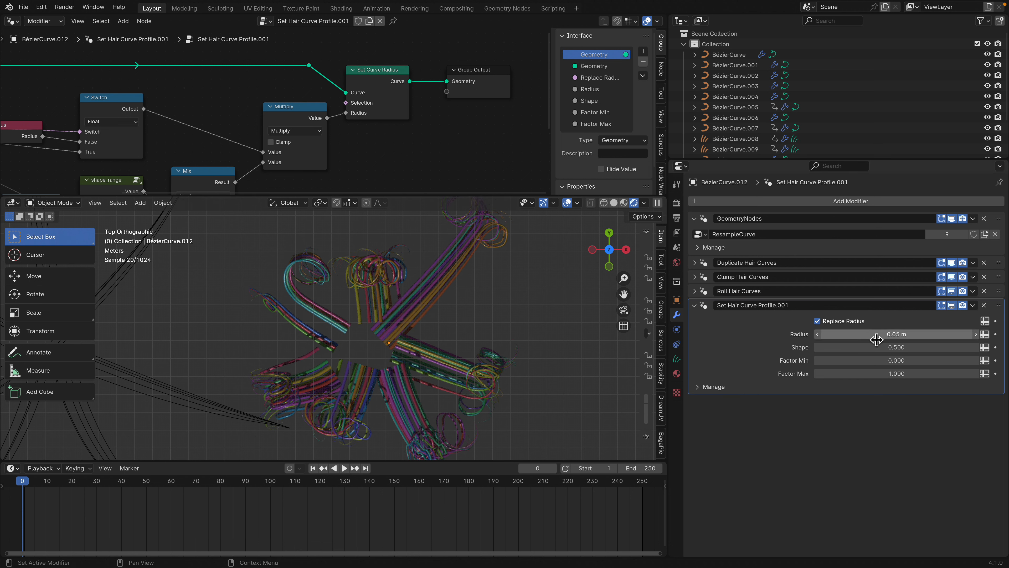
# Set the hair profile's Factor Min to 0.020 and compare the strands with the modifier hidden and shown.
pyautogui.scroll(2, 491, 366)
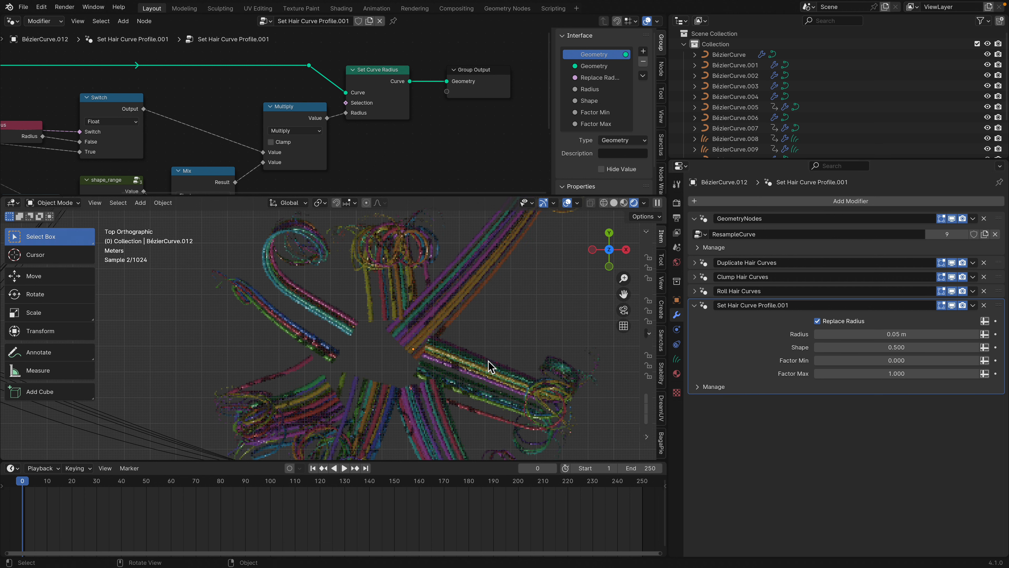
pyautogui.moveTo(882, 360)
pyautogui.mouseDown()
pyautogui.moveTo(925, 360)
pyautogui.moveTo(884, 360)
pyautogui.mouseUp()
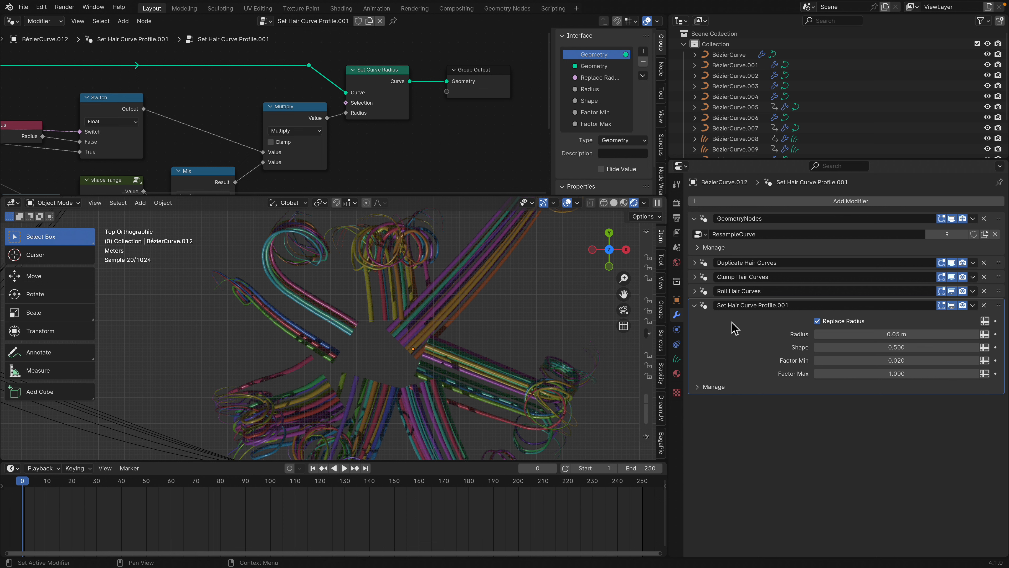
pyautogui.click(952, 306)
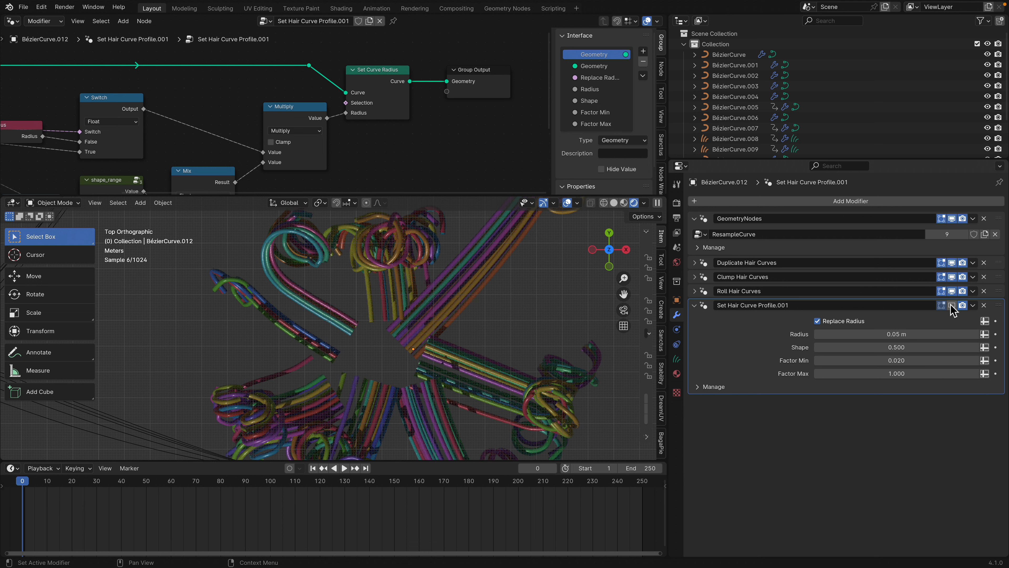
pyautogui.click(952, 306)
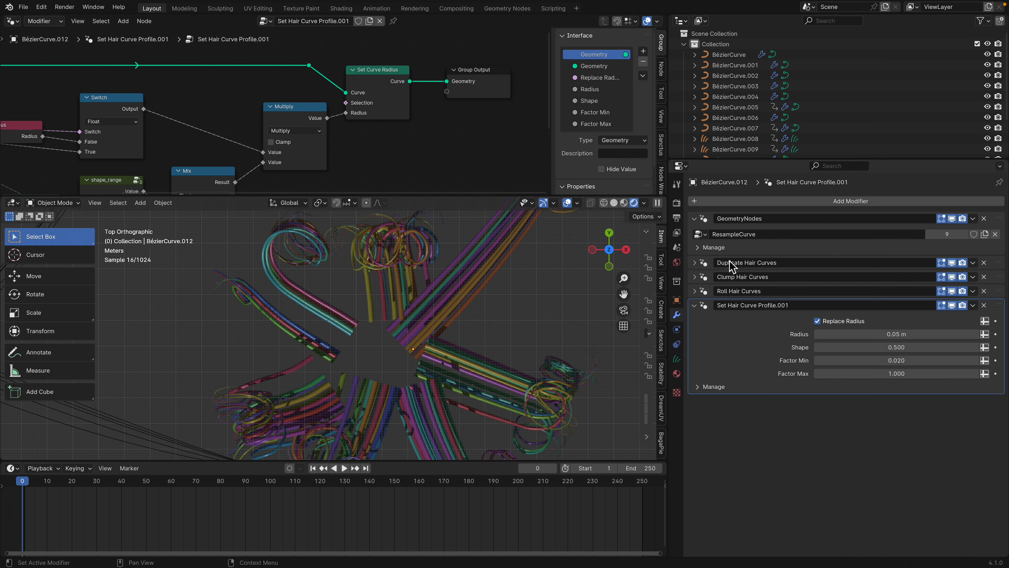
# Collapse the Set Hair Curve Profile modifier and add a Hair Curves Noise modifier to the stack.
pyautogui.click(696, 305)
pyautogui.click(728, 202)
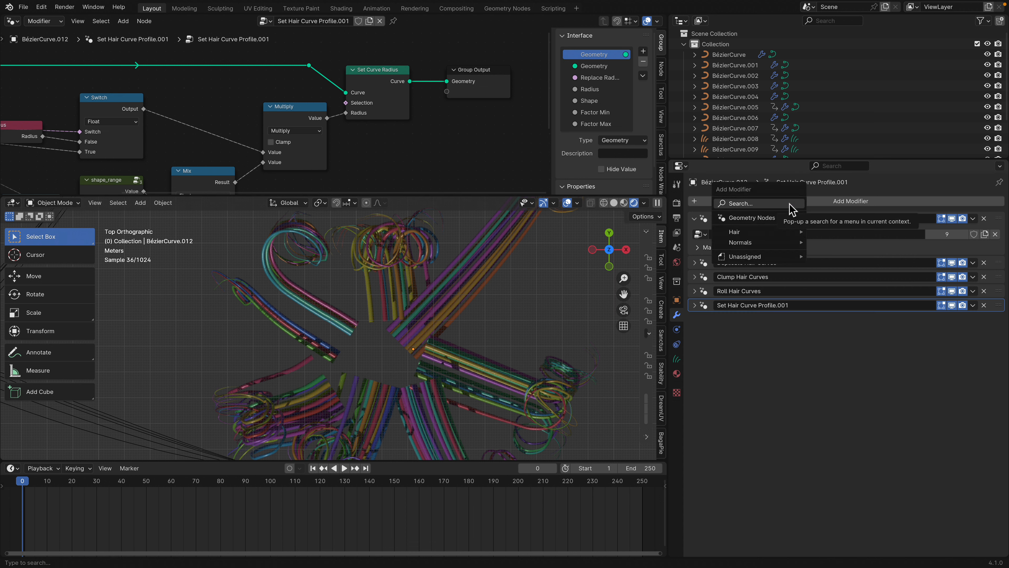
pyautogui.click(791, 207)
pyautogui.write('noise')
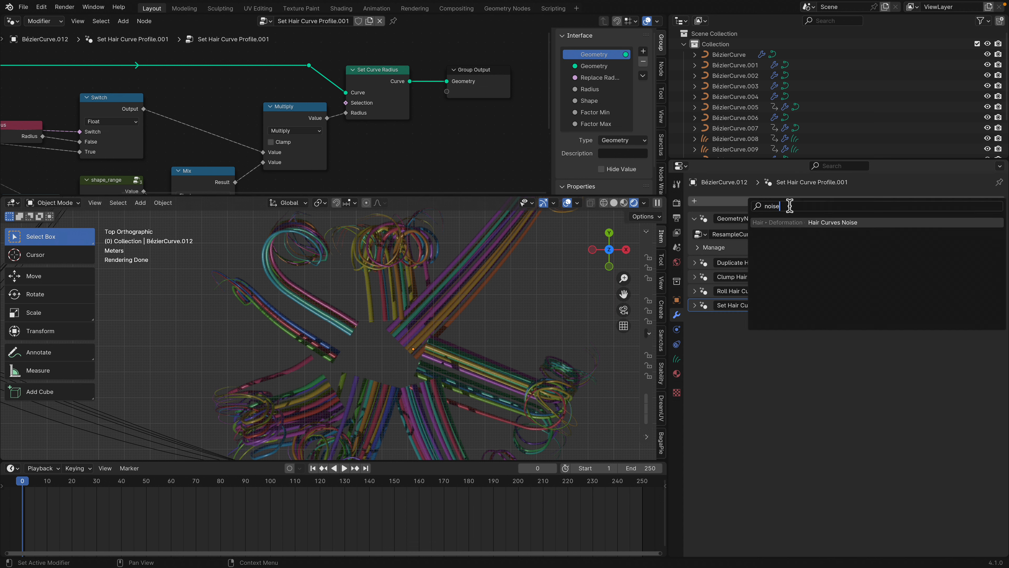
pyautogui.press('Return')
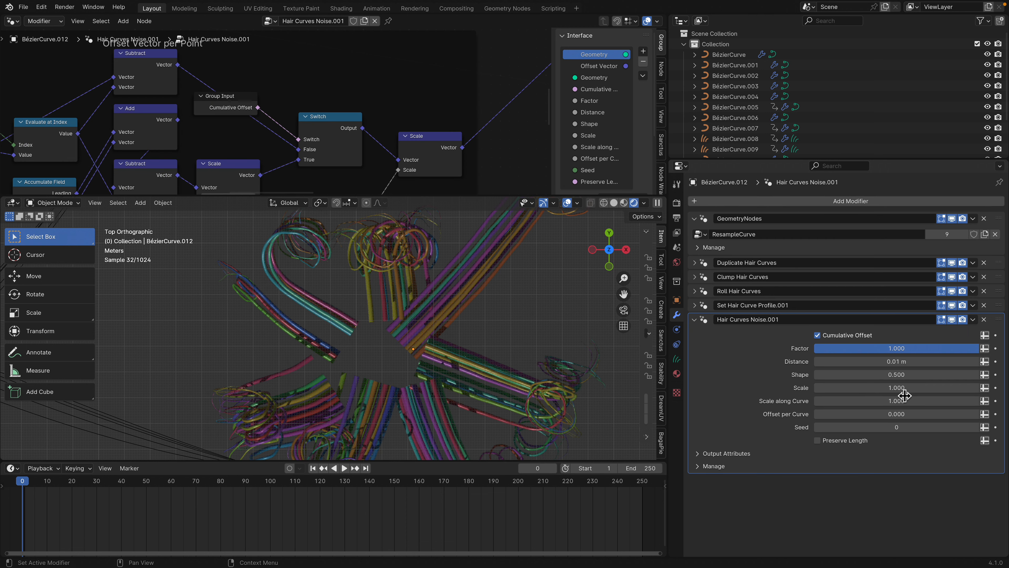
# Set the Hair Curves Noise Scale to 5.580 and save the file.
pyautogui.moveTo(895, 390); pyautogui.dragTo(986, 390)
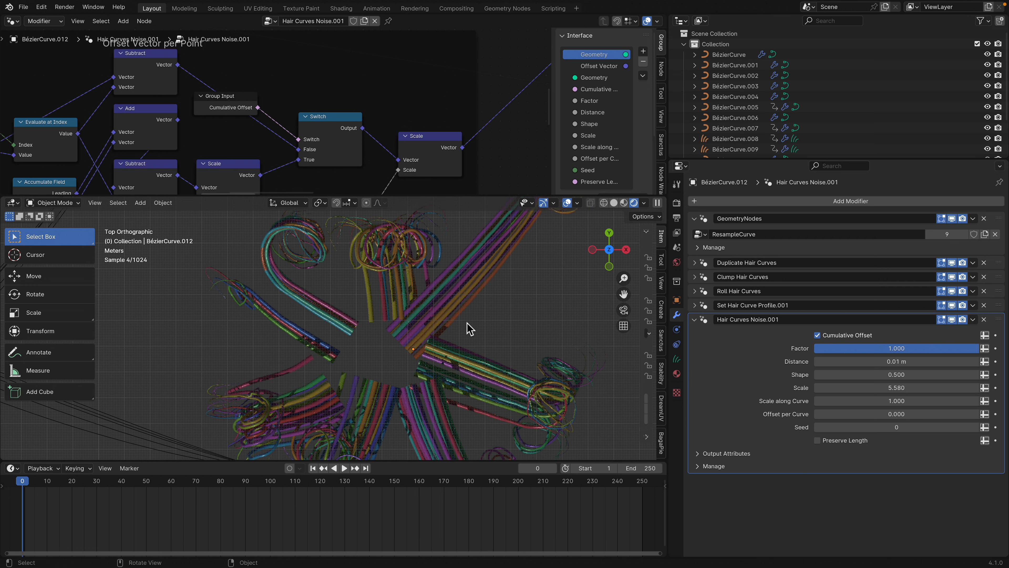
pyautogui.scroll(-3, 473, 350)
pyautogui.hotkey('ctrl', 's')
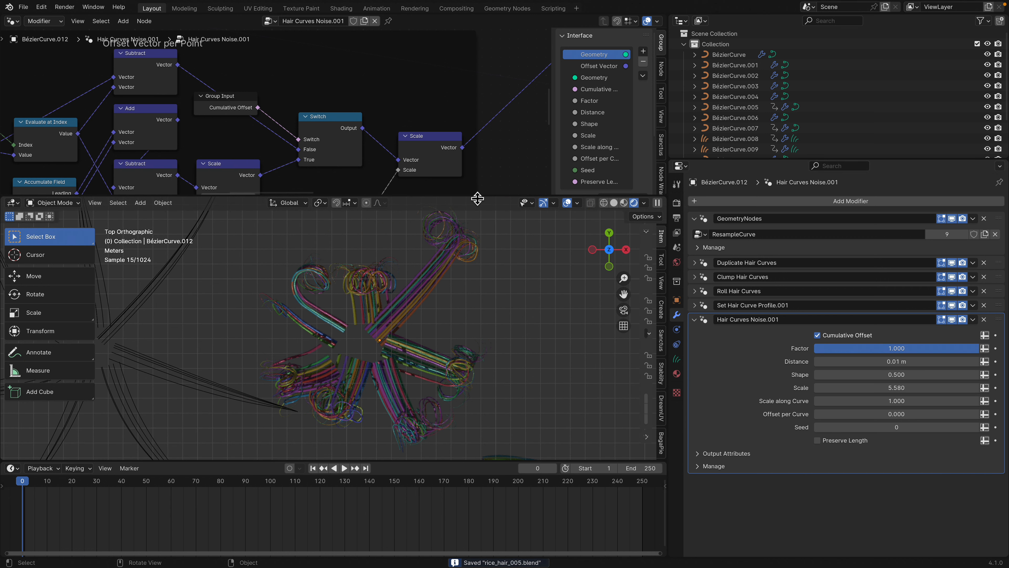
# Enlarge the 3D viewport by shrinking the node editor, and save the file again.
pyautogui.moveTo(477, 198); pyautogui.dragTo(478, 114)
pyautogui.hotkey('shift', 'a')
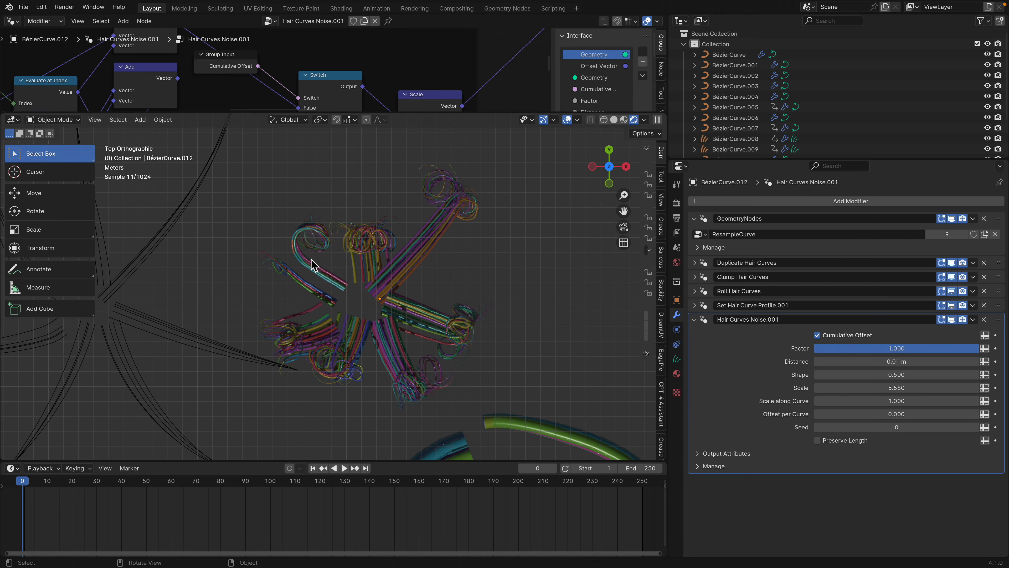
pyautogui.scroll(-6, 313, 264)
pyautogui.hotkey('ctrl', 's')
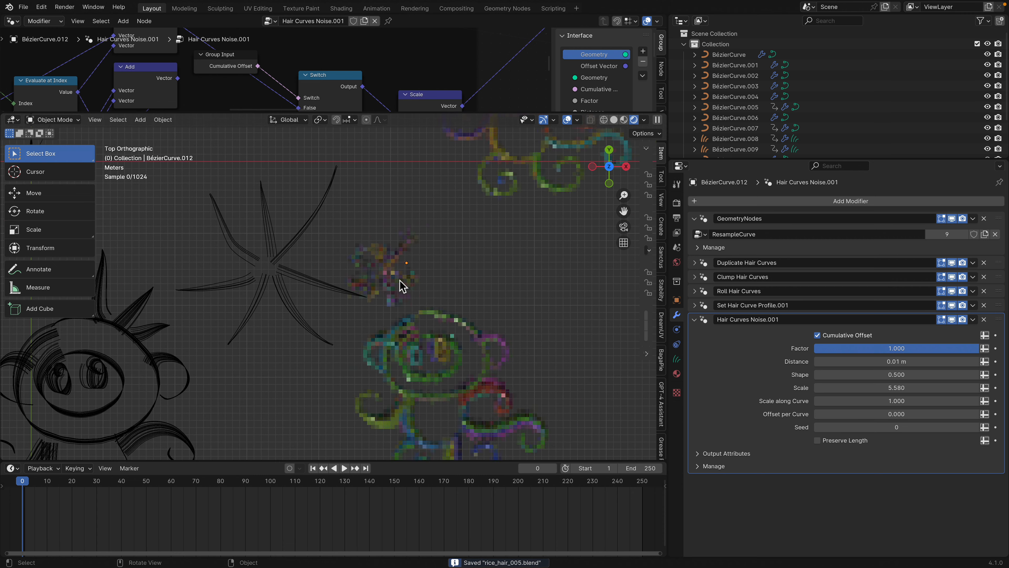
# Compare the modifier setups of the black star, the black character drawing and the coloured star copy.
pyautogui.click(289, 267)
pyautogui.scroll(-1, 330, 290)
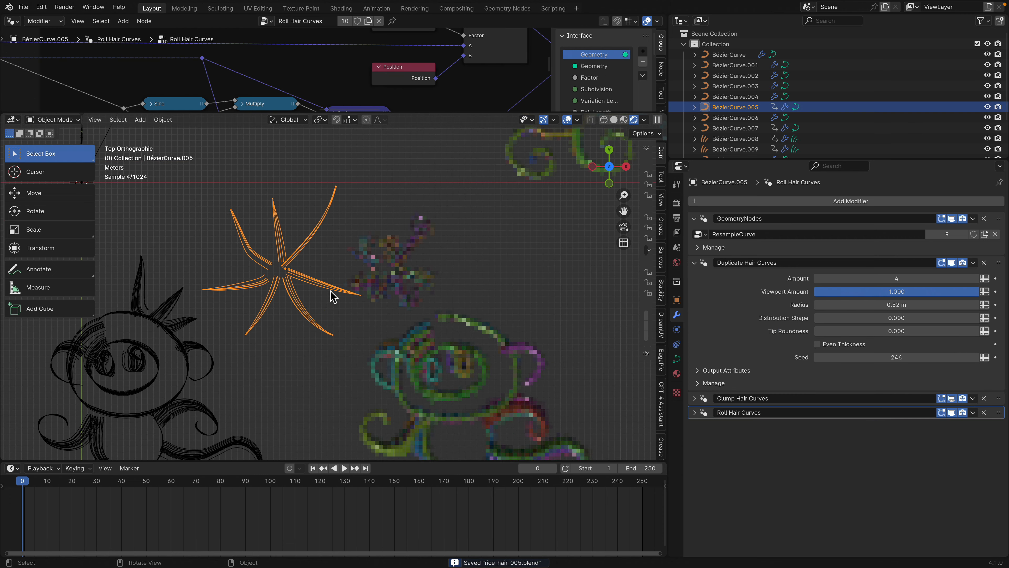
pyautogui.click(176, 333)
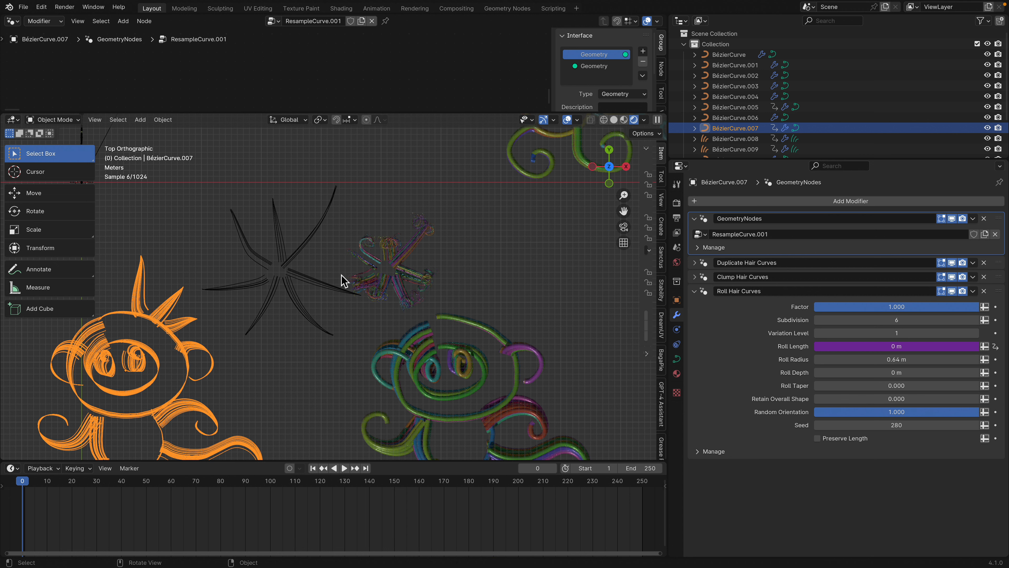
pyautogui.click(393, 273)
# Reduce the Duplicate Hair Curves Amount on the black character drawing to 1 and finally to 0.
pyautogui.click(181, 327)
pyautogui.keyDown('shift'); pyautogui.moveTo(174, 302); pyautogui.dragTo(236, 262, button='middle'); pyautogui.keyUp('shift')
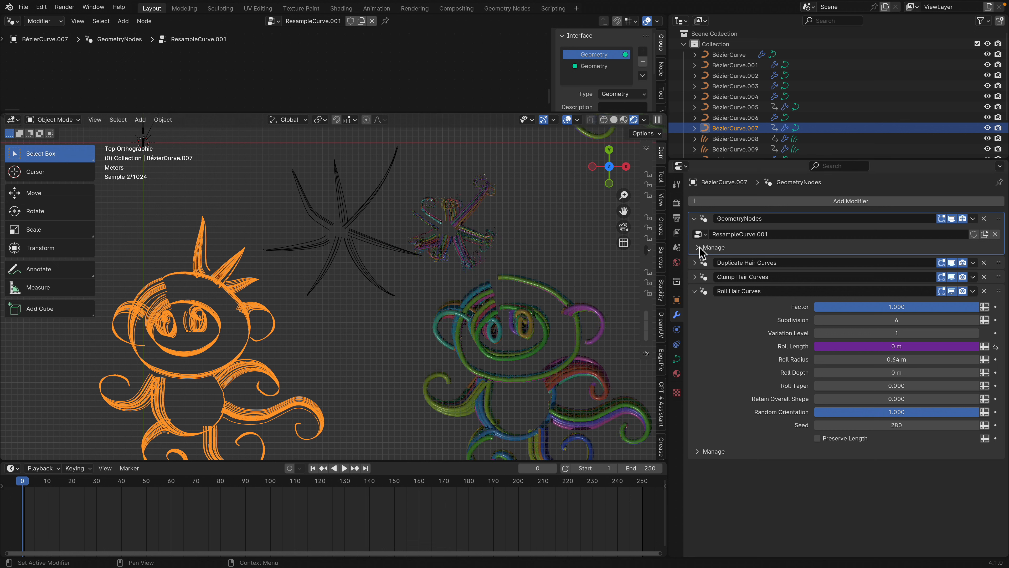
pyautogui.click(703, 263)
pyautogui.click(702, 263)
pyautogui.click(906, 278)
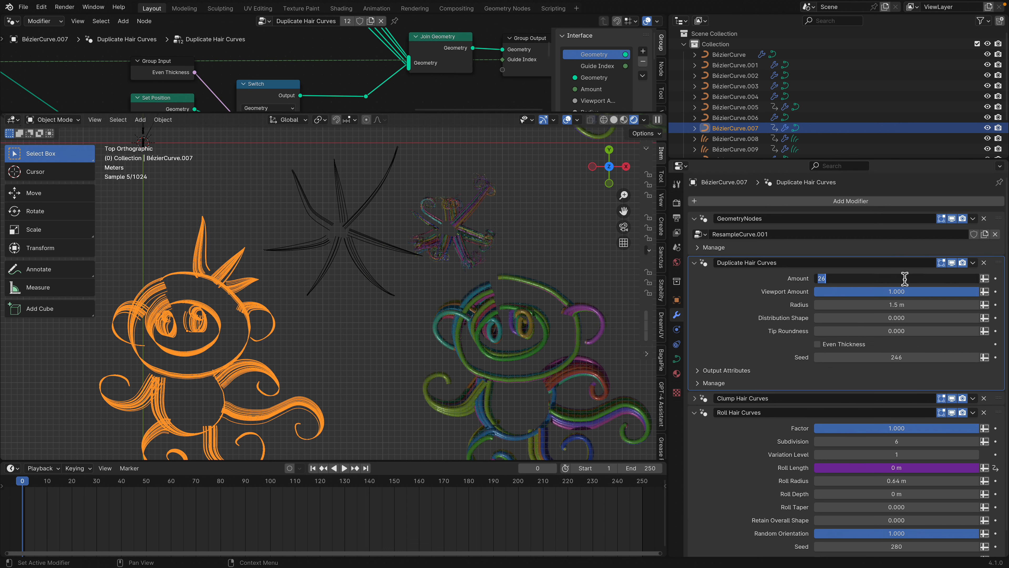
pyautogui.write('1')
pyautogui.press('Return')
pyautogui.click(217, 264)
pyautogui.click(237, 278)
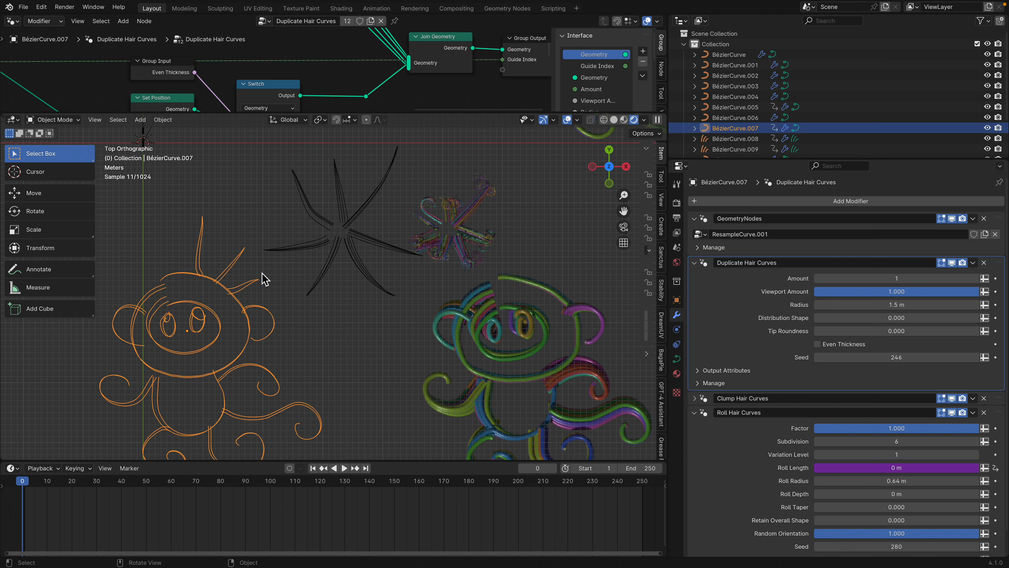
pyautogui.click(818, 279)
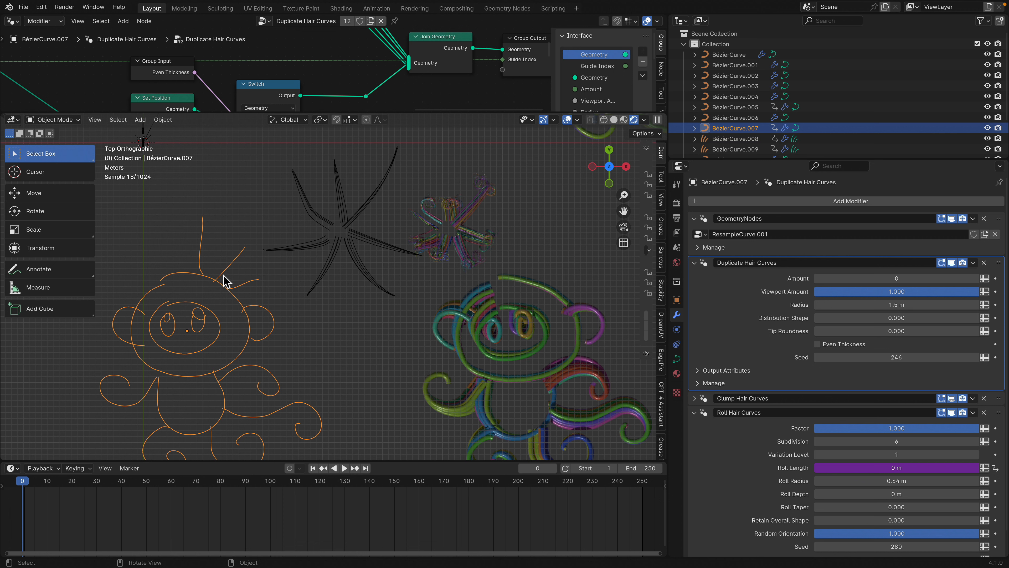
pyautogui.click(243, 255)
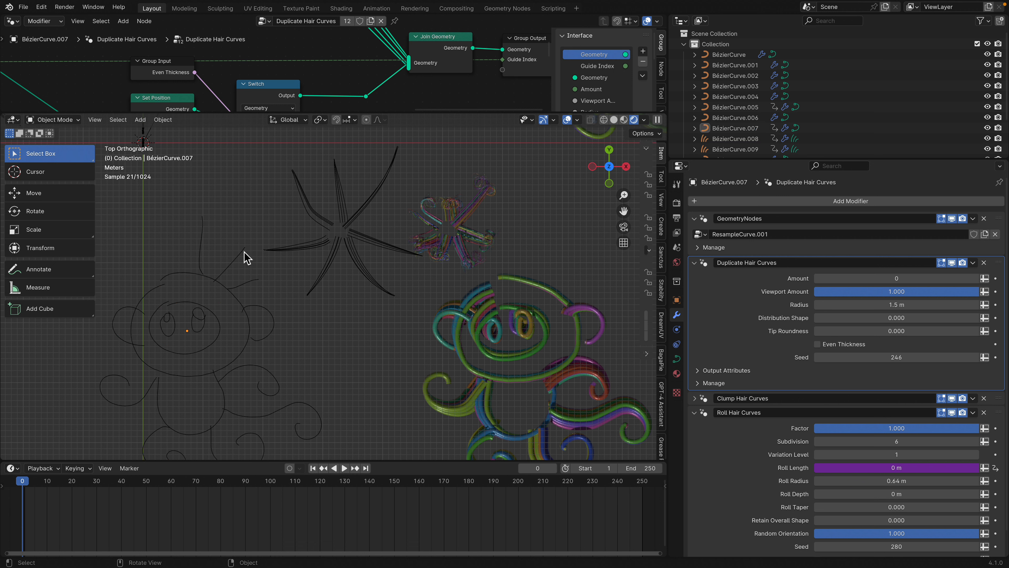
pyautogui.click(244, 291)
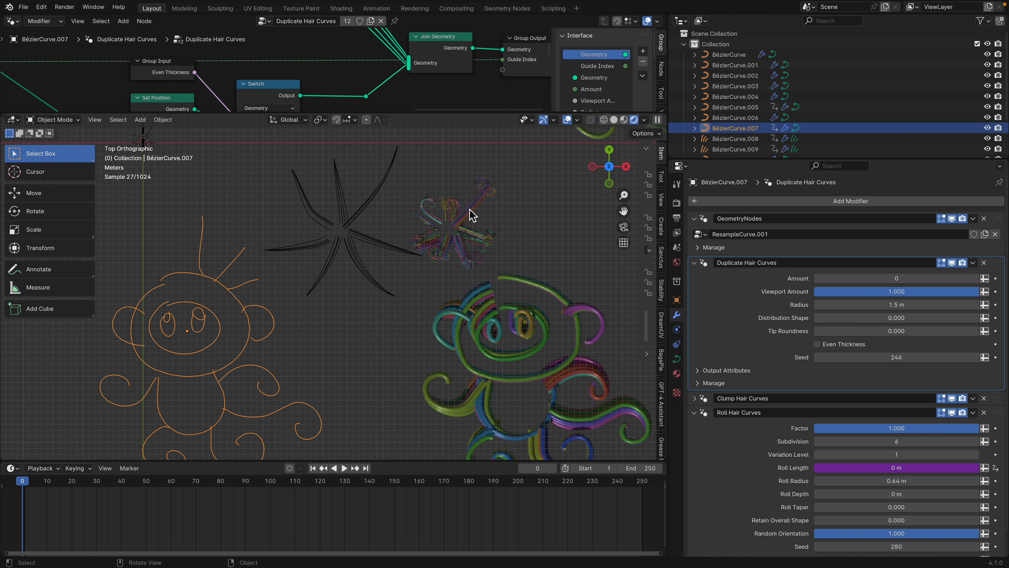
# Compare the modifier setups of the coloured star and the black character drawing.
pyautogui.click(477, 201)
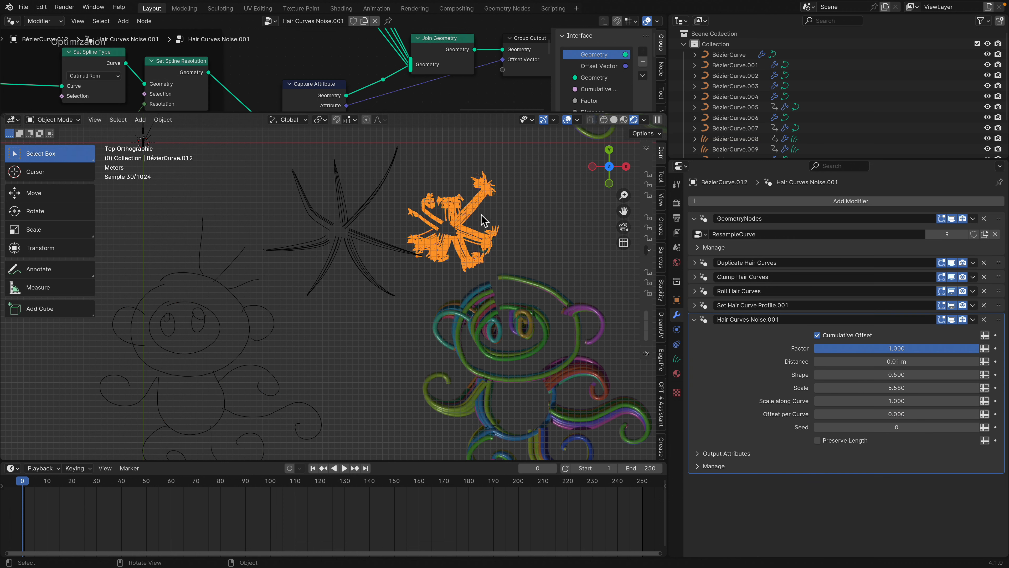
pyautogui.click(231, 266)
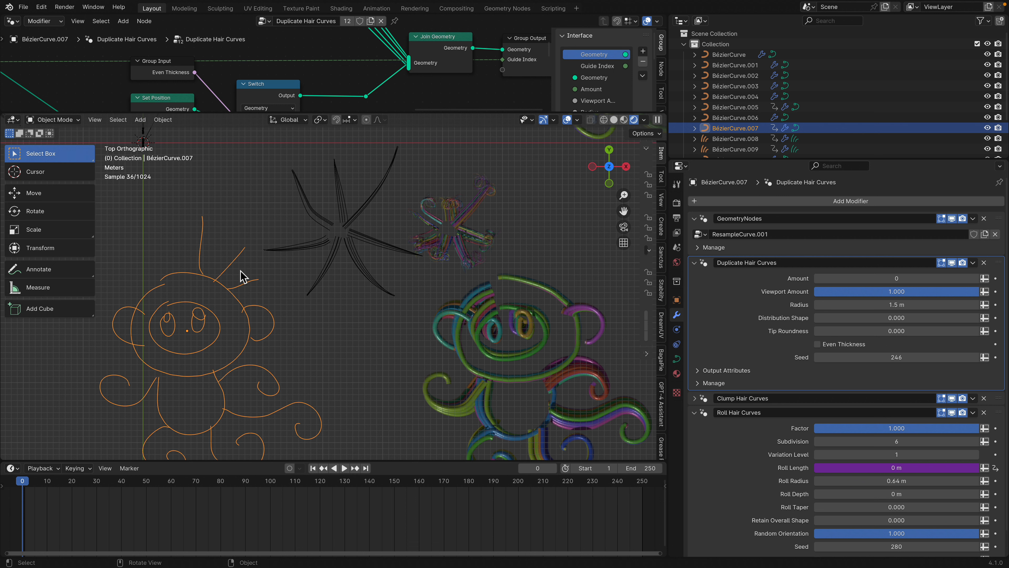
pyautogui.scroll(-1, 243, 278)
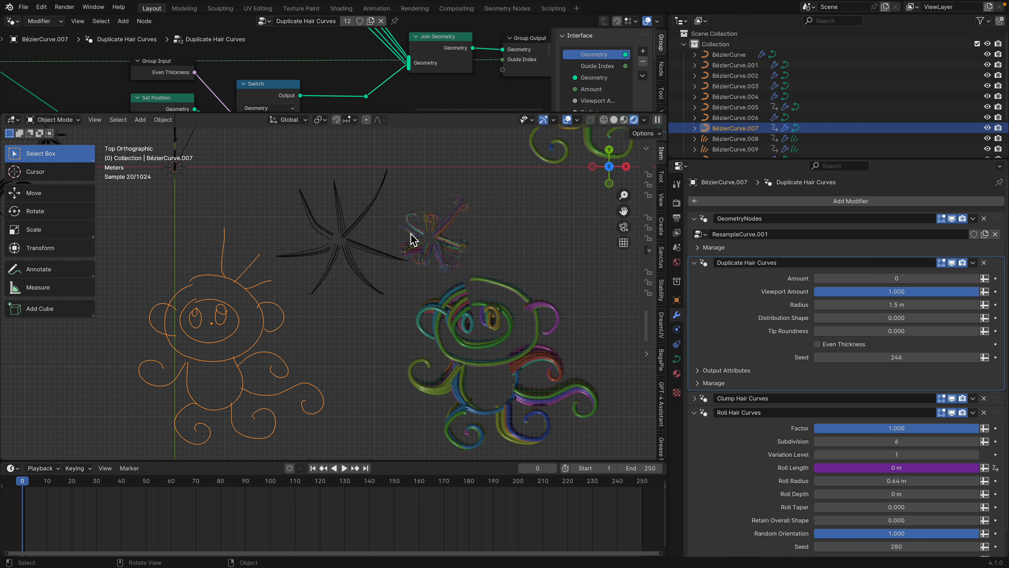
# Switch the 3D viewport to Solid shading and examine the strands of the coloured star.
pyautogui.click(441, 238)
pyautogui.scroll(3, 437, 238)
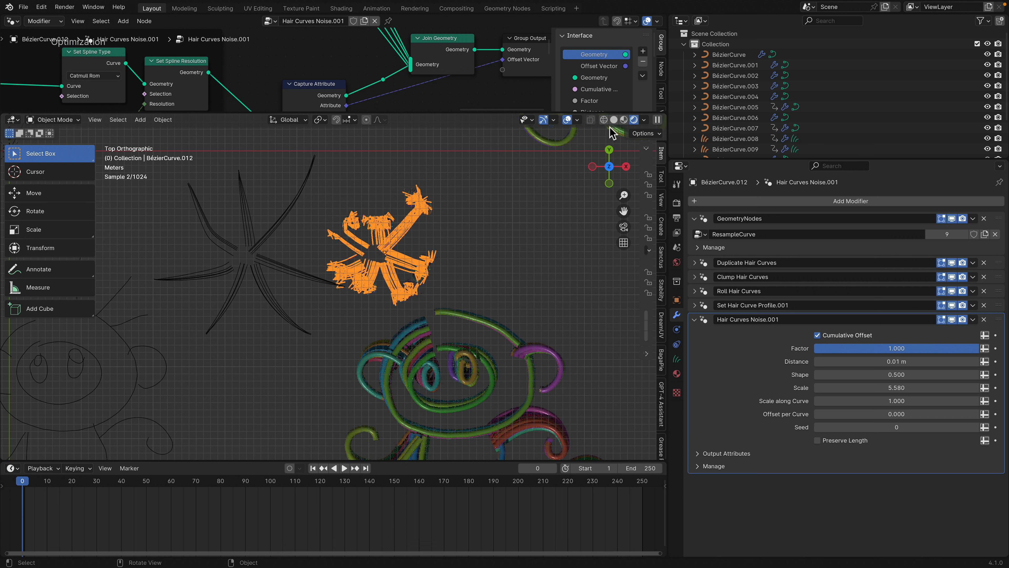
pyautogui.click(614, 120)
pyautogui.scroll(2, 473, 215)
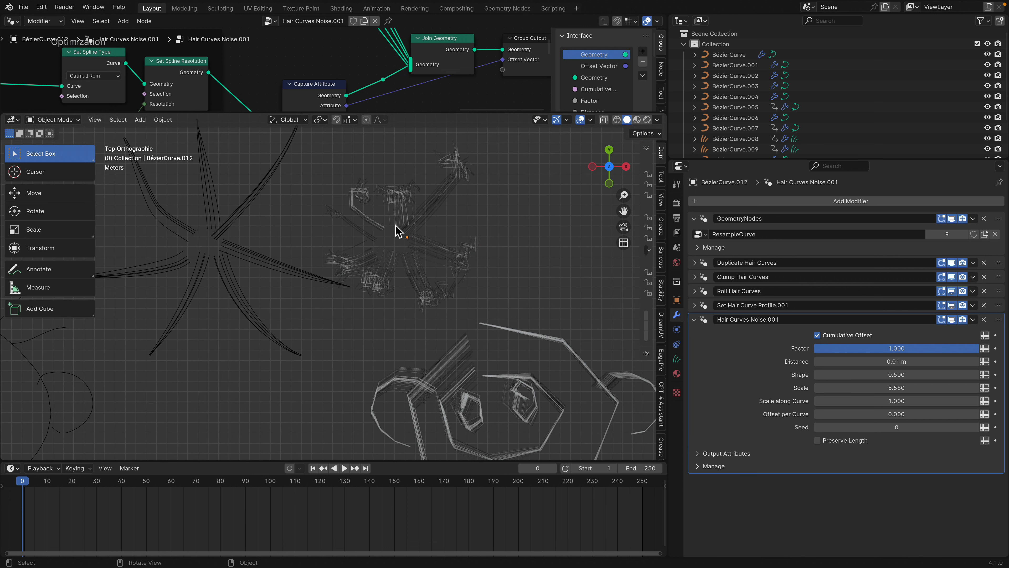
pyautogui.scroll(-2, 338, 251)
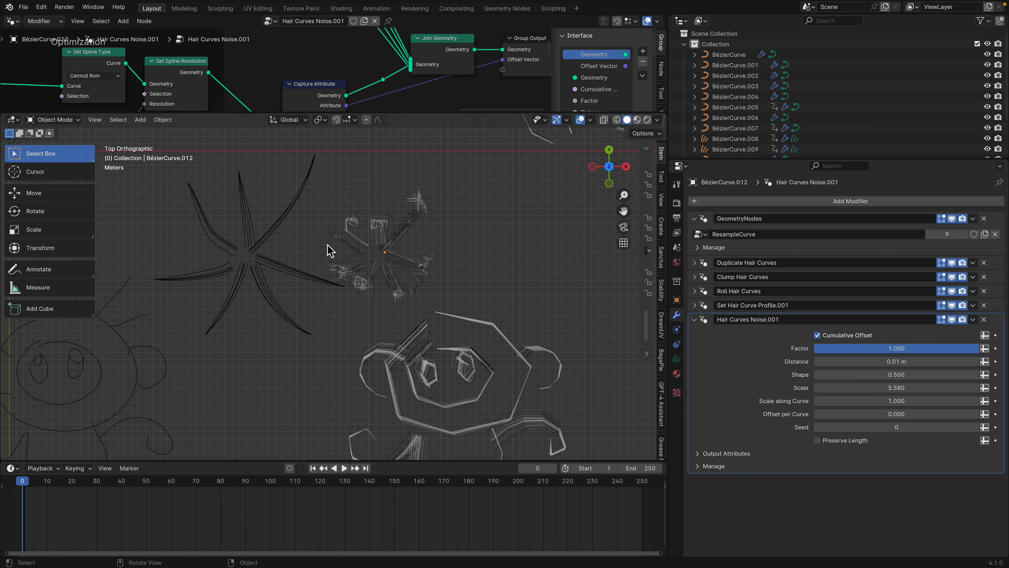
pyautogui.click(393, 230)
pyautogui.scroll(10, 393, 234)
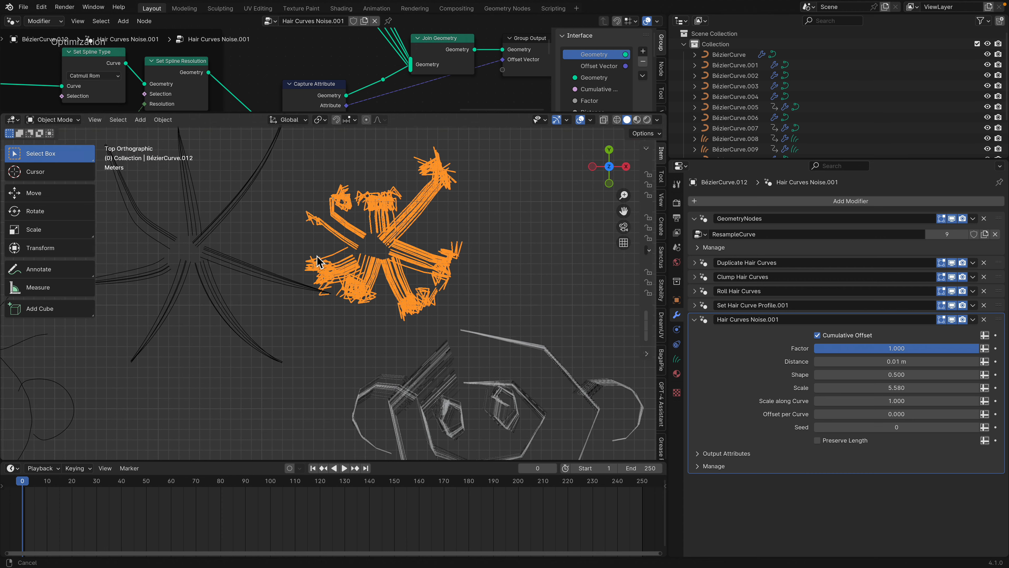
pyautogui.scroll(-4, 409, 266)
pyautogui.scroll(-4, 239, 254)
pyautogui.scroll(-3, 330, 255)
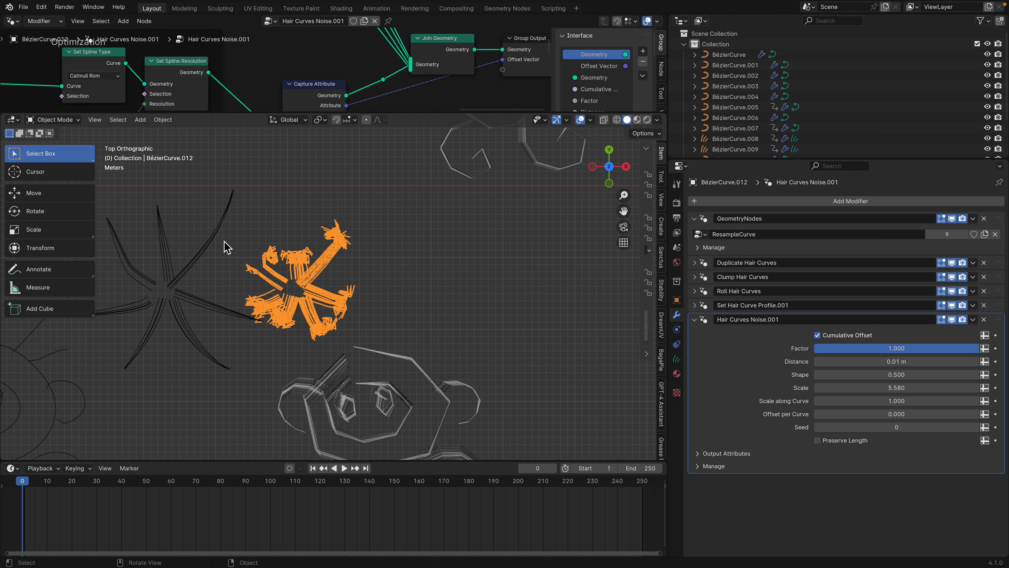
# Enlarge the 3D viewport and make the black star's ResampleCurve node group a single-user copy.
pyautogui.click(220, 241)
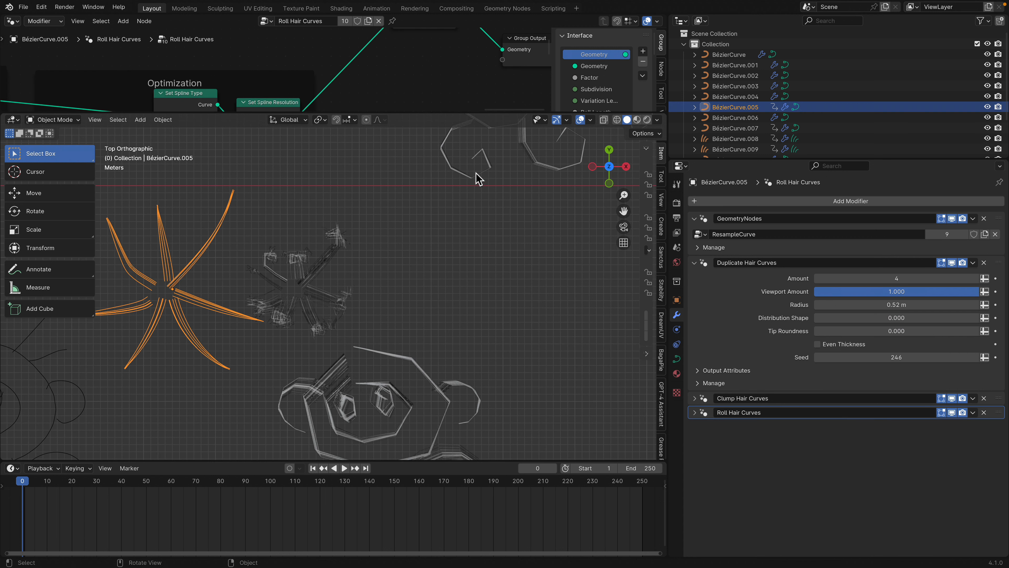
pyautogui.moveTo(462, 113); pyautogui.dragTo(443, 62)
pyautogui.keyDown('shift'); pyautogui.moveTo(229, 272); pyautogui.dragTo(287, 275, button='middle'); pyautogui.keyUp('shift')
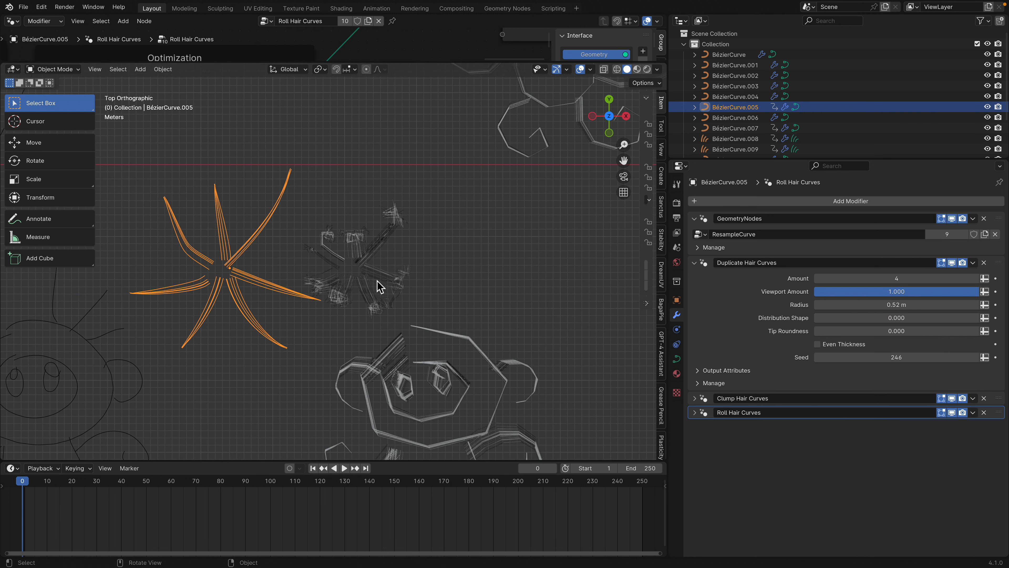
pyautogui.click(960, 235)
# Raise the black star's Duplicate Hair Curves Amount to 8.
pyautogui.click(976, 279)
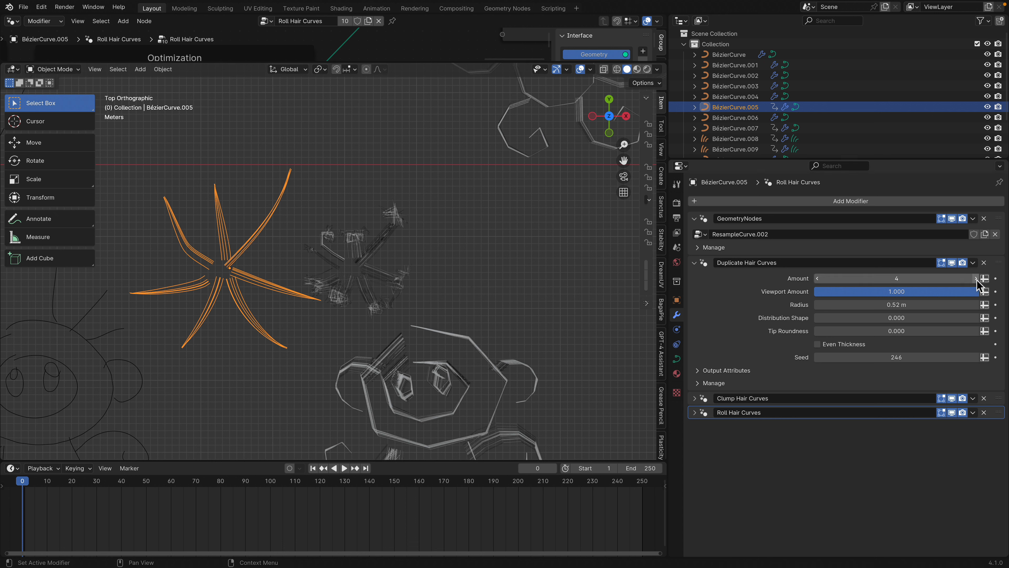
pyautogui.click(976, 279)
pyautogui.click(976, 279)
pyautogui.click(976, 279)
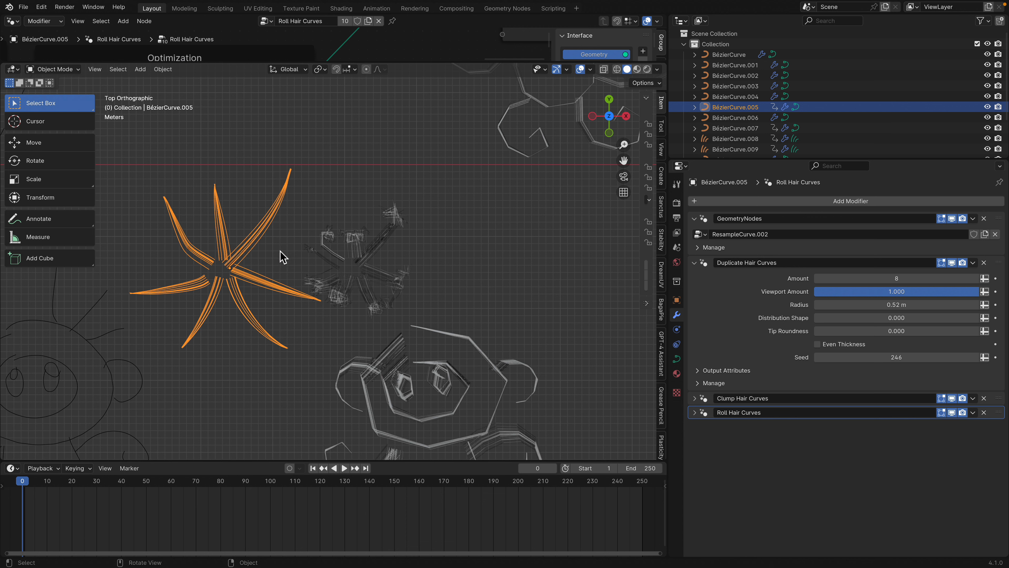
# Show the star's curve data properties and duplicate the star into the empty area beyond the coloured star.
pyautogui.scroll(-4, 283, 257)
pyautogui.scroll(2, 314, 259)
pyautogui.click(678, 359)
pyautogui.keyDown('shift'); pyautogui.moveTo(236, 263); pyautogui.dragTo(228, 271, button='middle'); pyautogui.keyUp('shift')
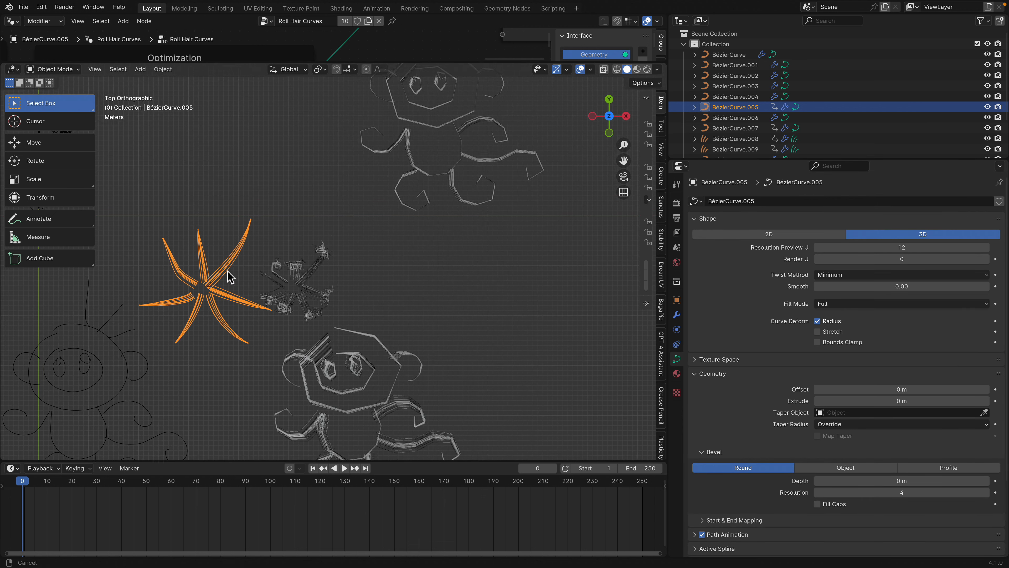
pyautogui.hotkey('shift', 'd')
pyautogui.click(518, 289)
pyautogui.keyDown('shift'); pyautogui.moveTo(518, 289); pyautogui.dragTo(412, 275, button='middle'); pyautogui.keyUp('shift')
pyautogui.scroll(3, 437, 279)
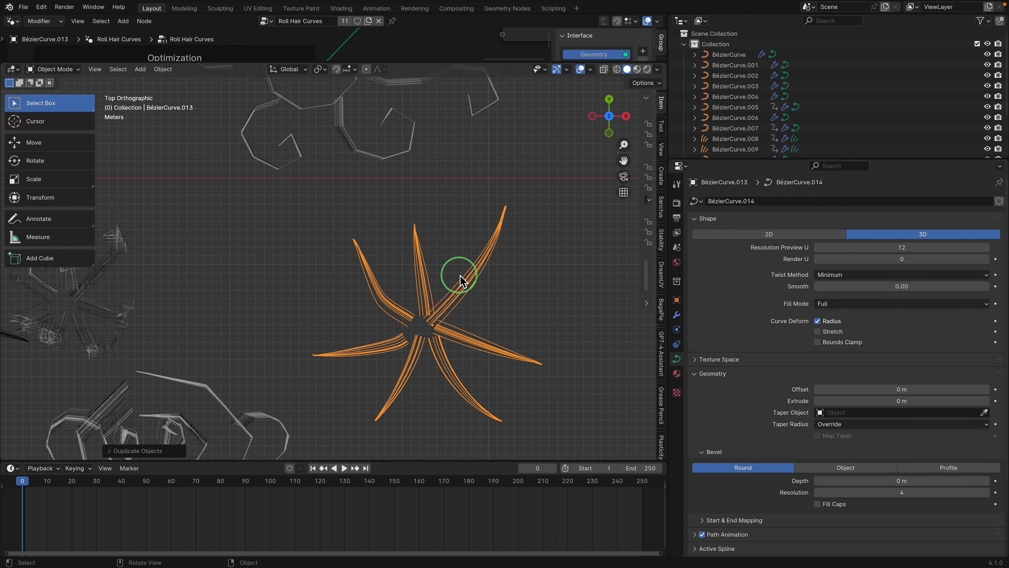
# Convert the star copy to a mesh and select all its vertices in Edit Mode.
pyautogui.rightClick(461, 280)
pyautogui.moveTo(462, 276)
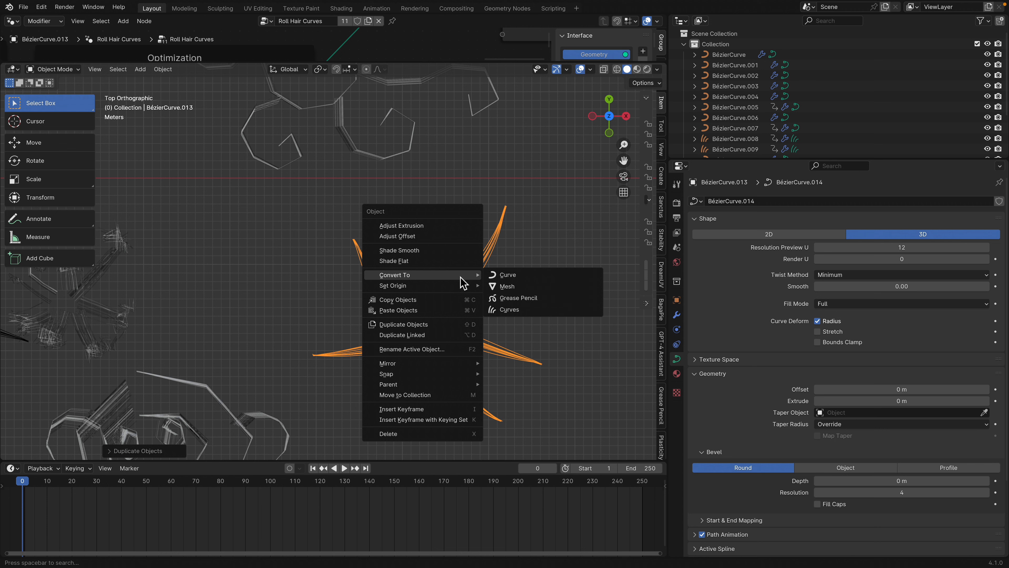
pyautogui.click(506, 286)
pyautogui.scroll(1, 477, 275)
pyautogui.press('Tab')
pyautogui.press('a')
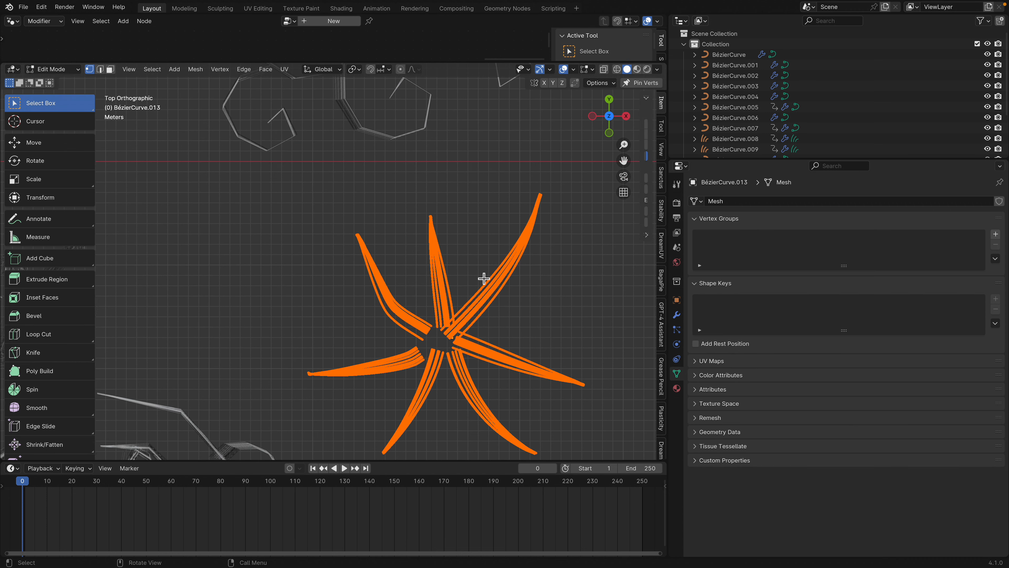
# Un-subdivide the selected strands of the mesh star with 6 iterations and return to Object Mode.
pyautogui.scroll(3, 411, 238)
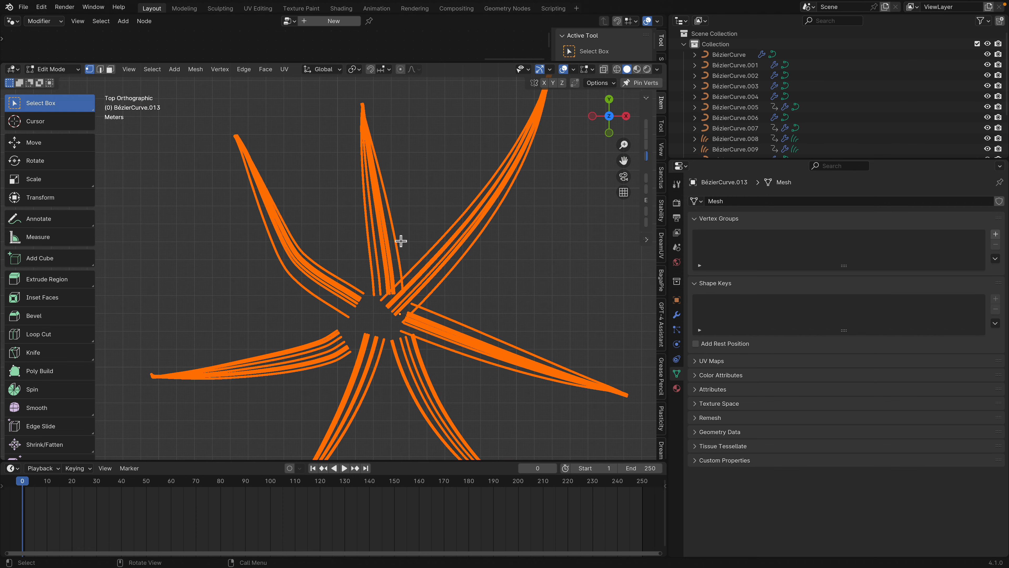
pyautogui.click(220, 69)
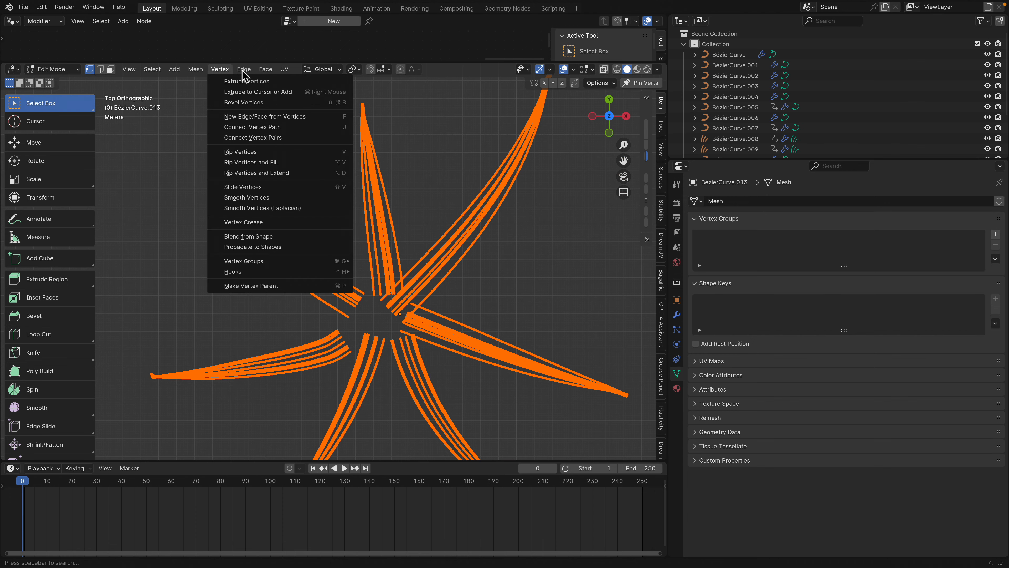
pyautogui.moveTo(243, 74)
pyautogui.click(278, 148)
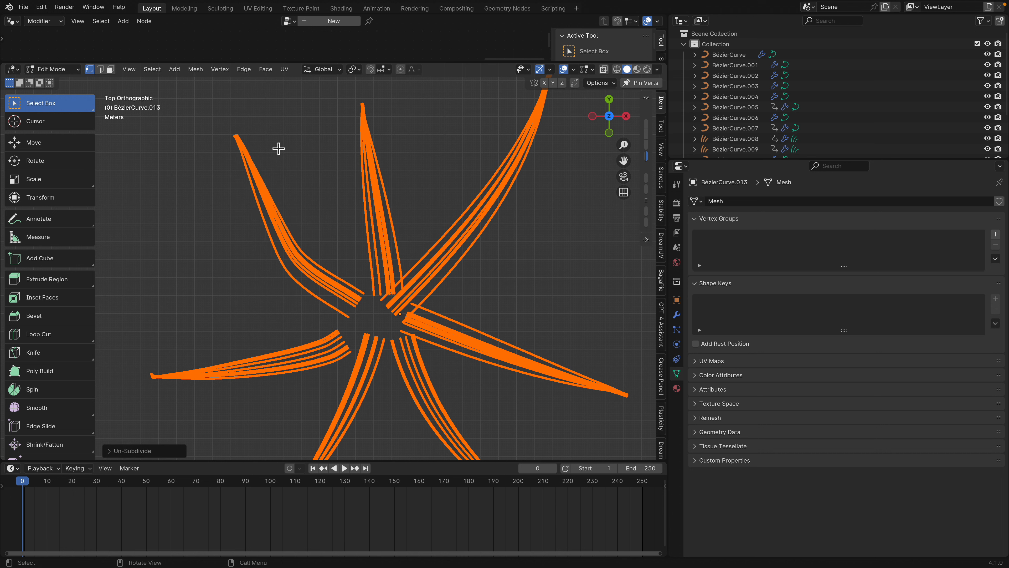
pyautogui.click(126, 453)
pyautogui.click(203, 448)
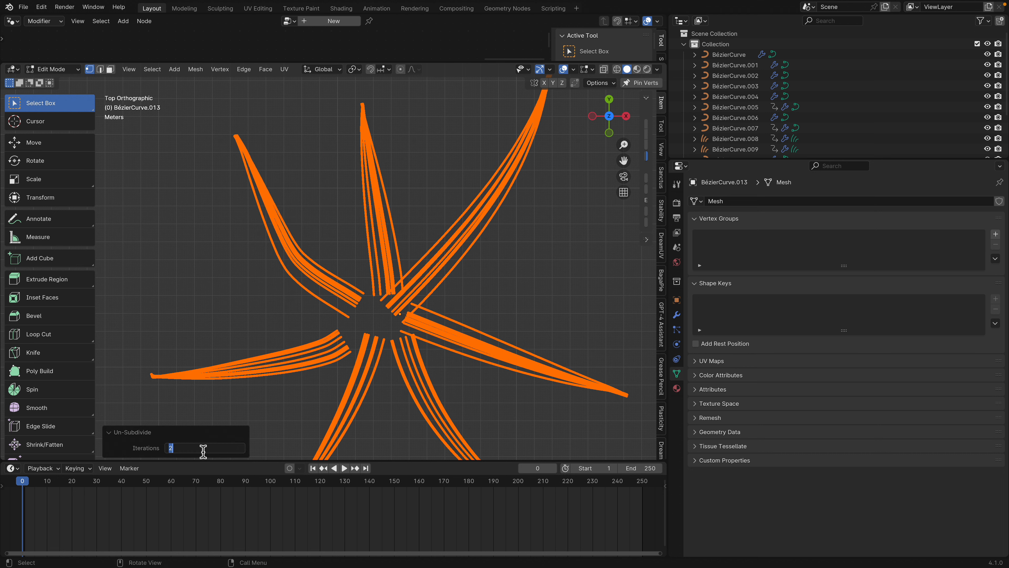
pyautogui.write('0')
pyautogui.press('Return')
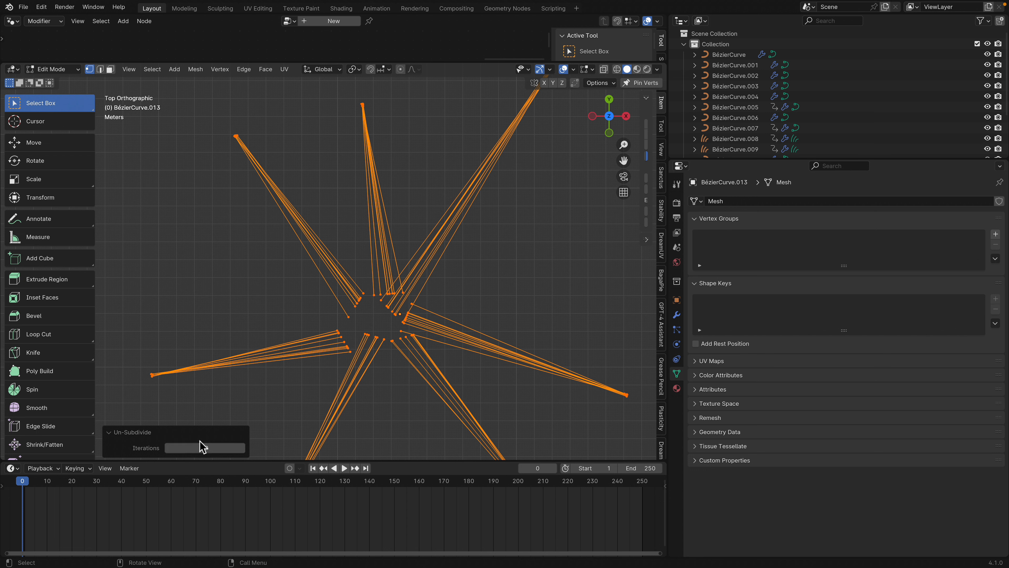
pyautogui.click(204, 448)
pyautogui.press('Return')
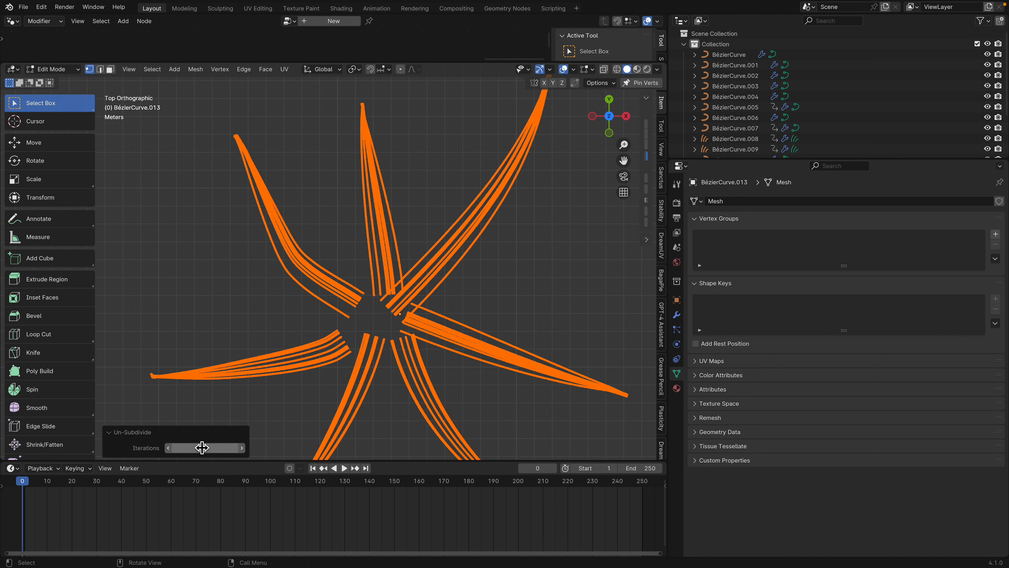
pyautogui.press('Return')
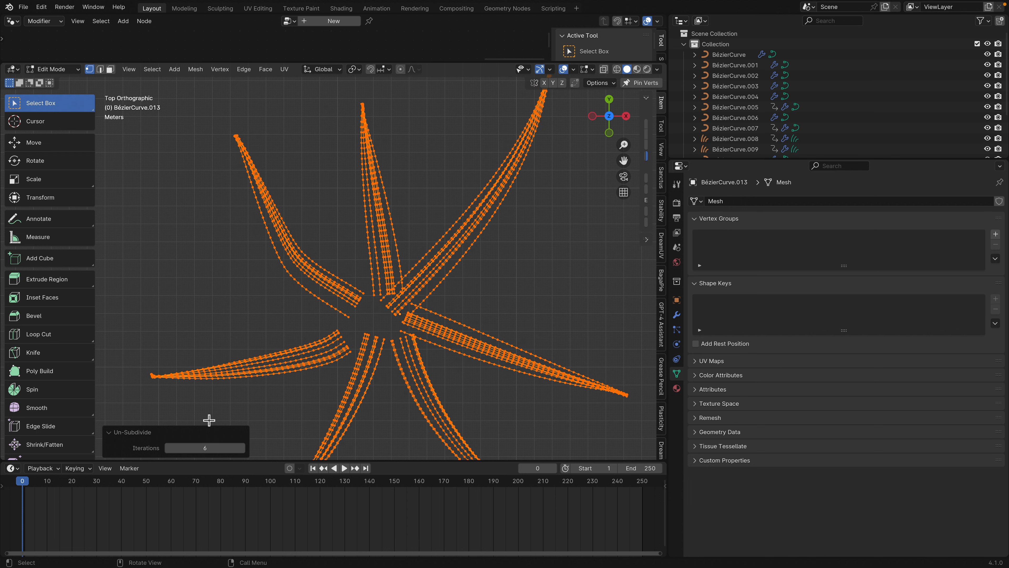
pyautogui.press('Tab')
pyautogui.scroll(-1, 413, 288)
pyautogui.scroll(-1, 386, 270)
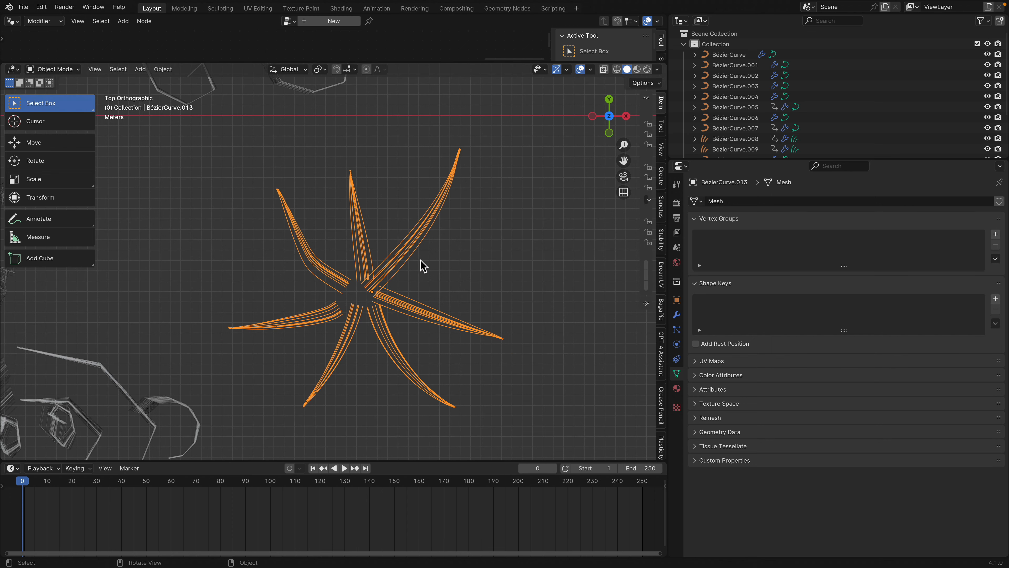
# Extrude all strand edges of the mesh star by about -0.122 m in X and 0.049 m in Y, finishing in Object Mode.
pyautogui.scroll(2, 423, 266)
pyautogui.press('Tab')
pyautogui.scroll(3, 433, 273)
pyautogui.hotkey('shift', 'd')
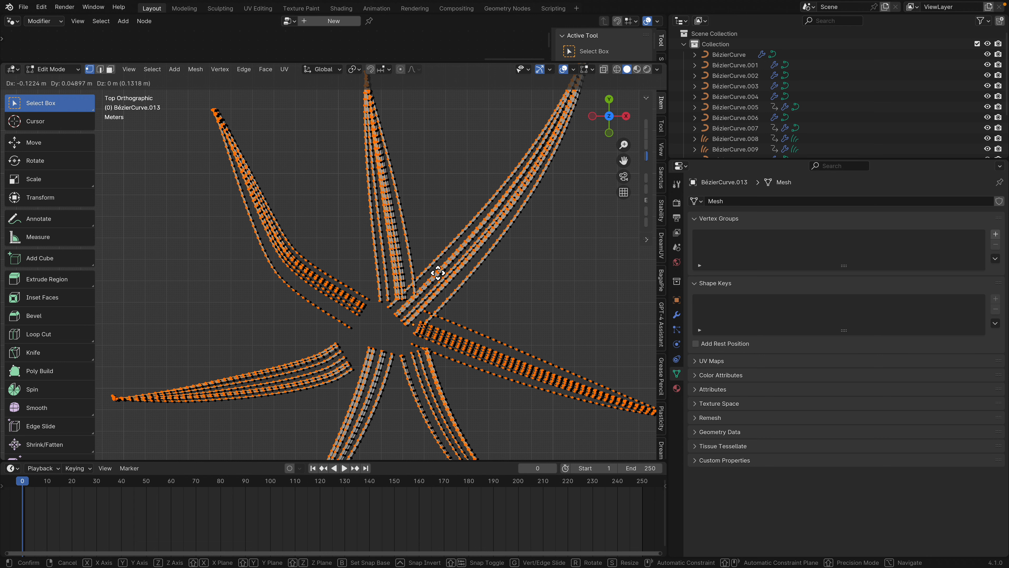
pyautogui.click(438, 273)
pyautogui.scroll(2, 413, 243)
pyautogui.press('Tab')
pyautogui.scroll(-3, 439, 266)
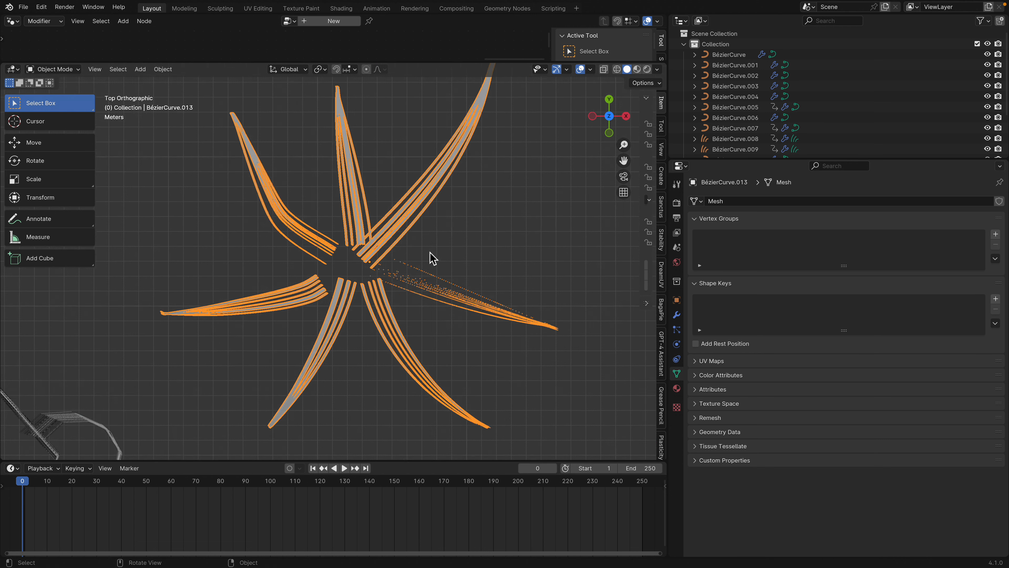
pyautogui.scroll(-1, 438, 257)
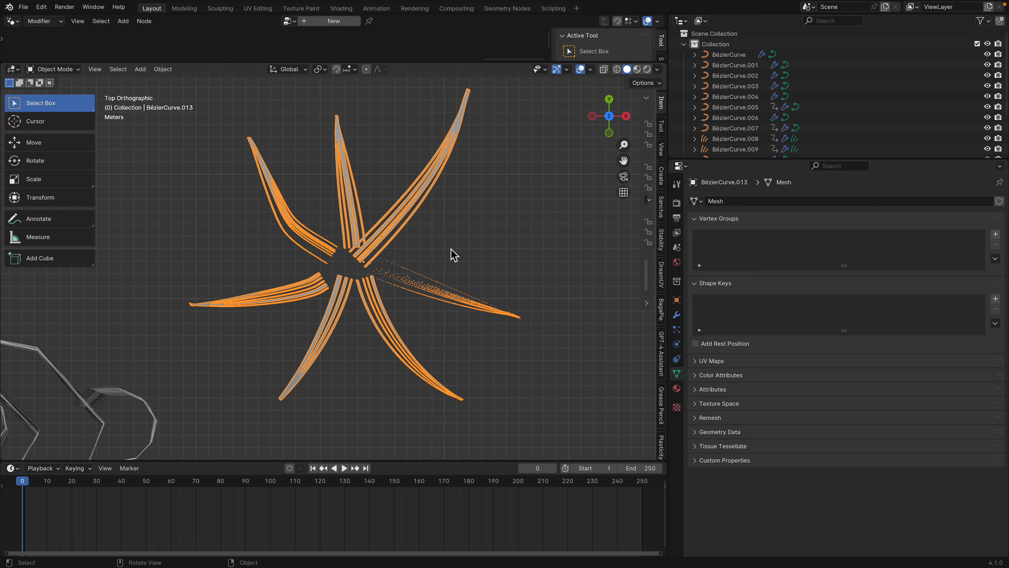
# Add Cloth physics to the extruded mesh star.
pyautogui.rightClick(398, 248)
pyautogui.click(677, 329)
pyautogui.click(678, 345)
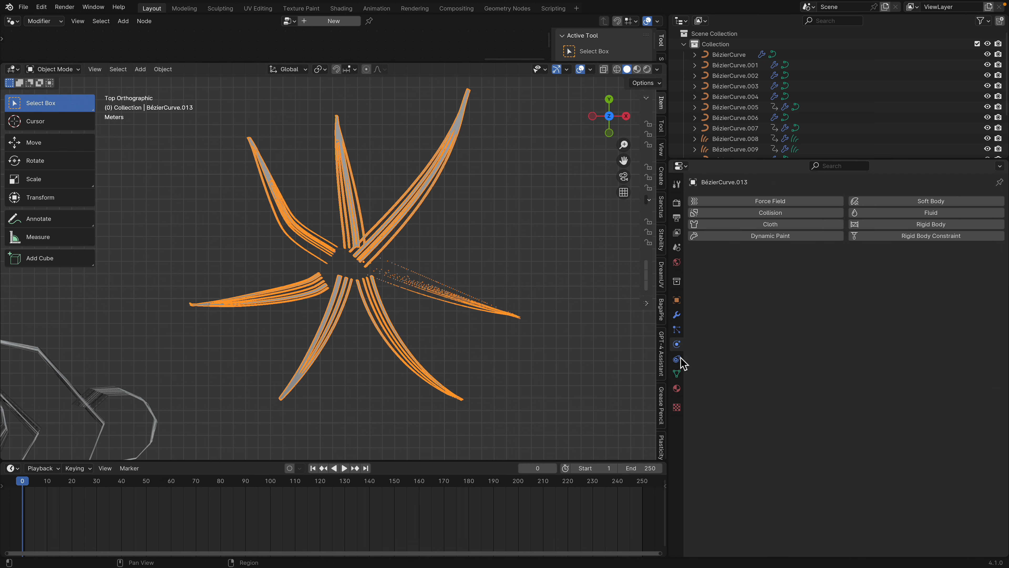
pyautogui.click(764, 225)
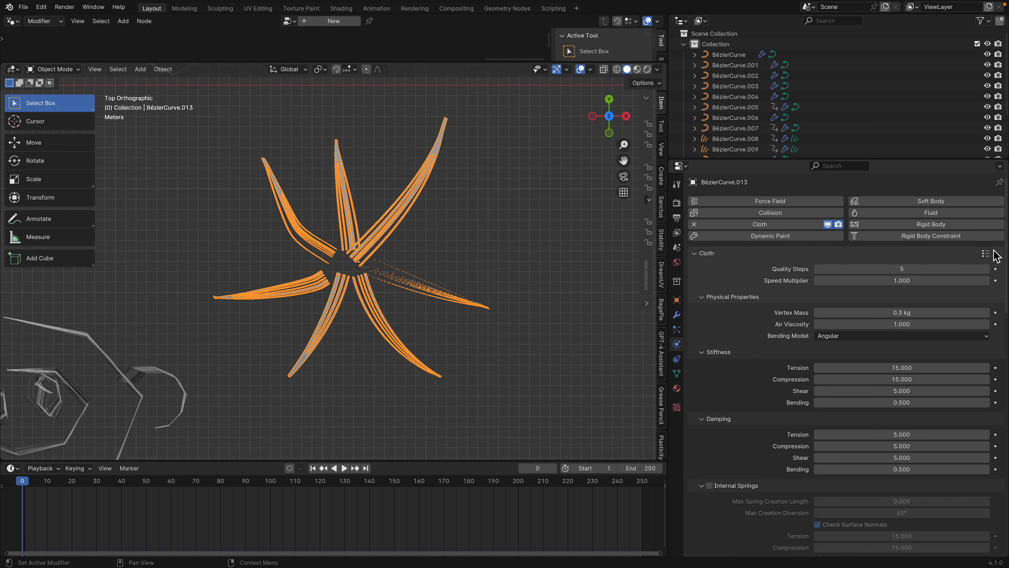
# Try the Silk cloth preset on the star mesh and settle on the Cotton preset.
pyautogui.click(986, 253)
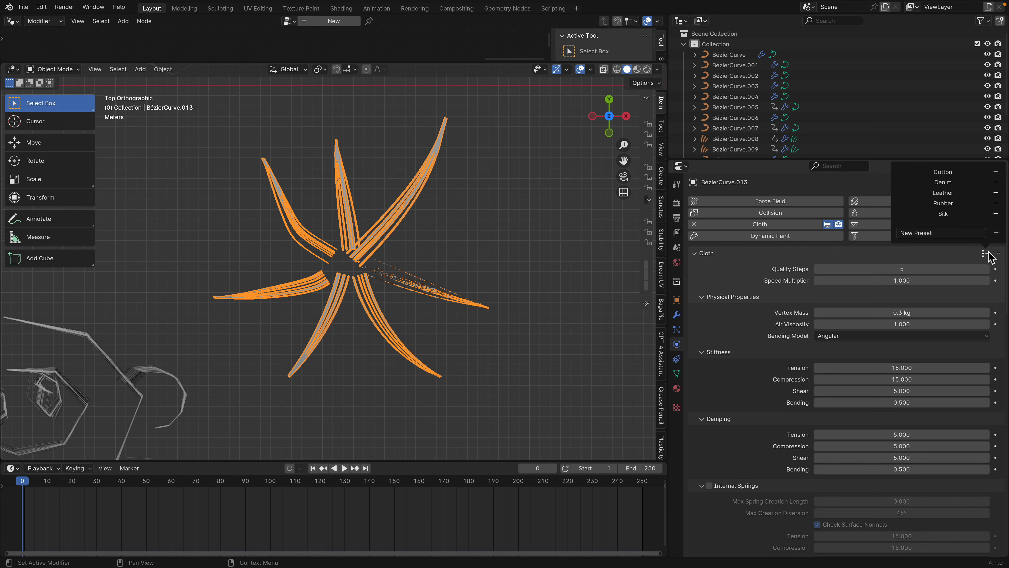
pyautogui.click(956, 215)
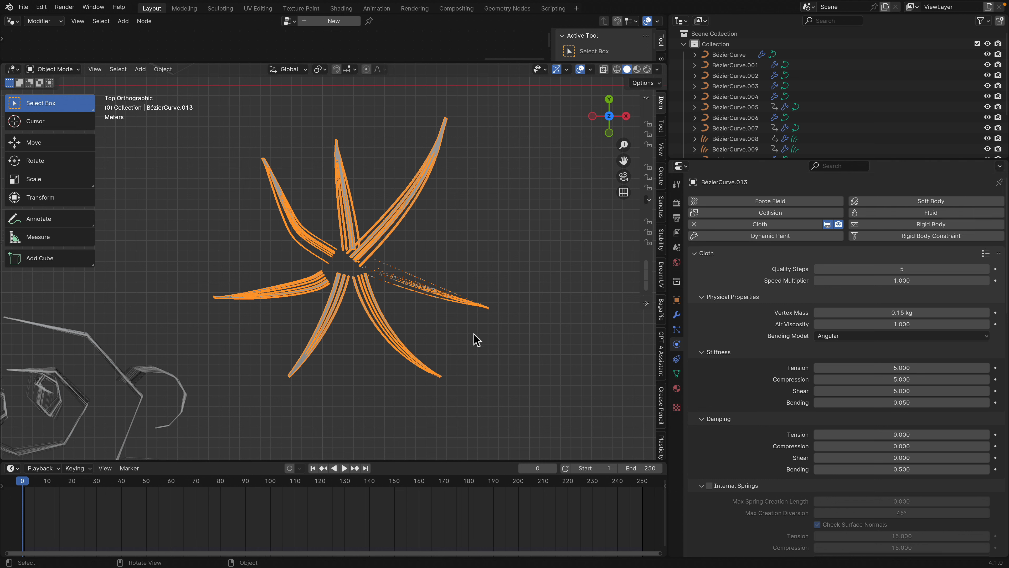
pyautogui.click(986, 254)
pyautogui.click(954, 175)
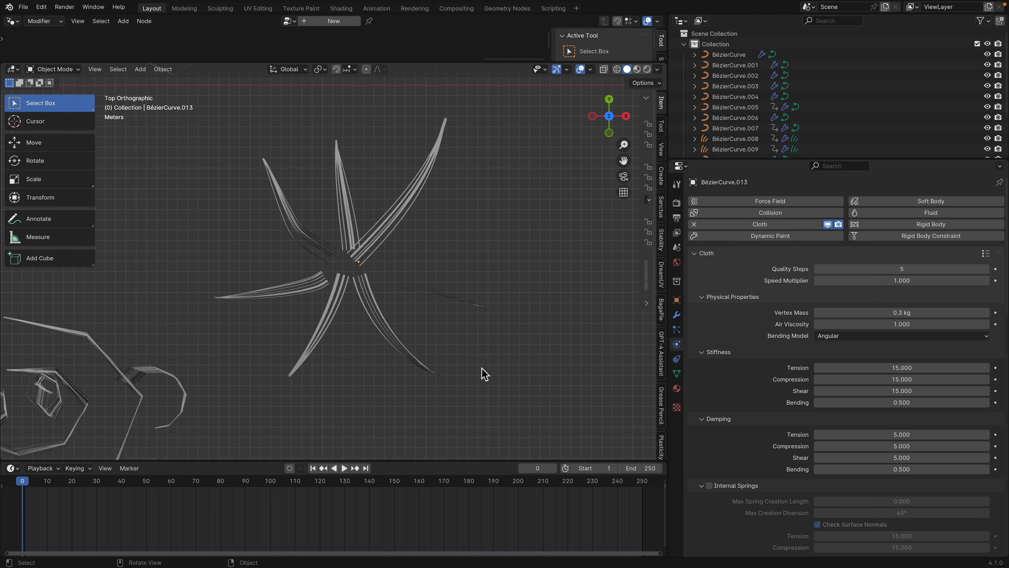
# Play the star's cloth simulation from the start, stop it and return to frame 1.
pyautogui.click(344, 468)
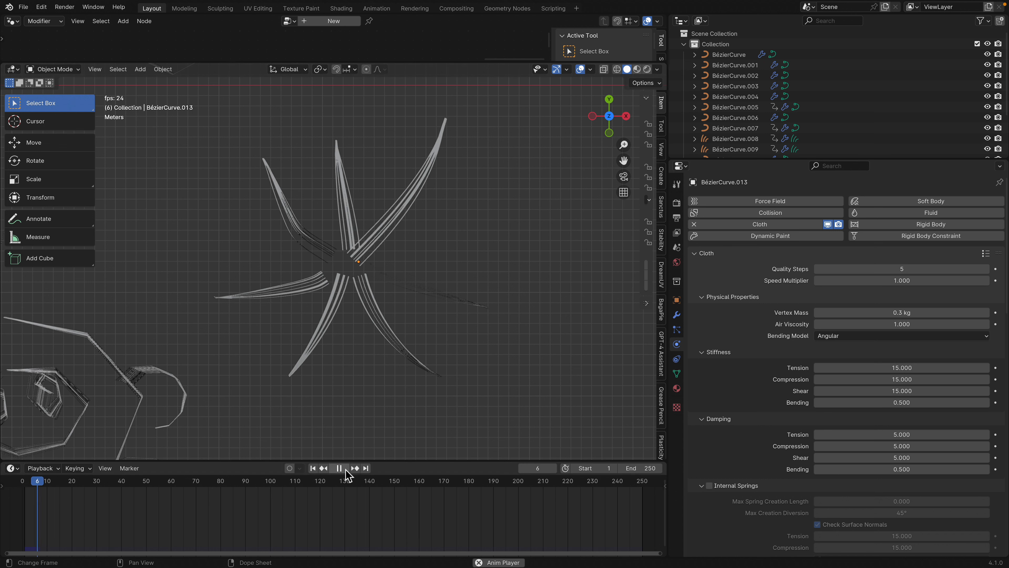
pyautogui.click(313, 469)
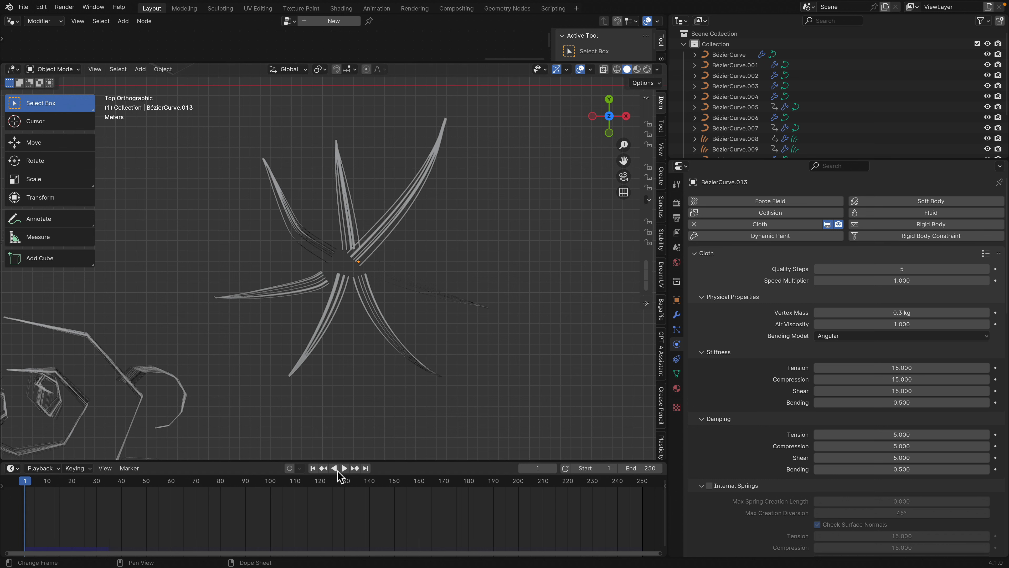
pyautogui.click(344, 469)
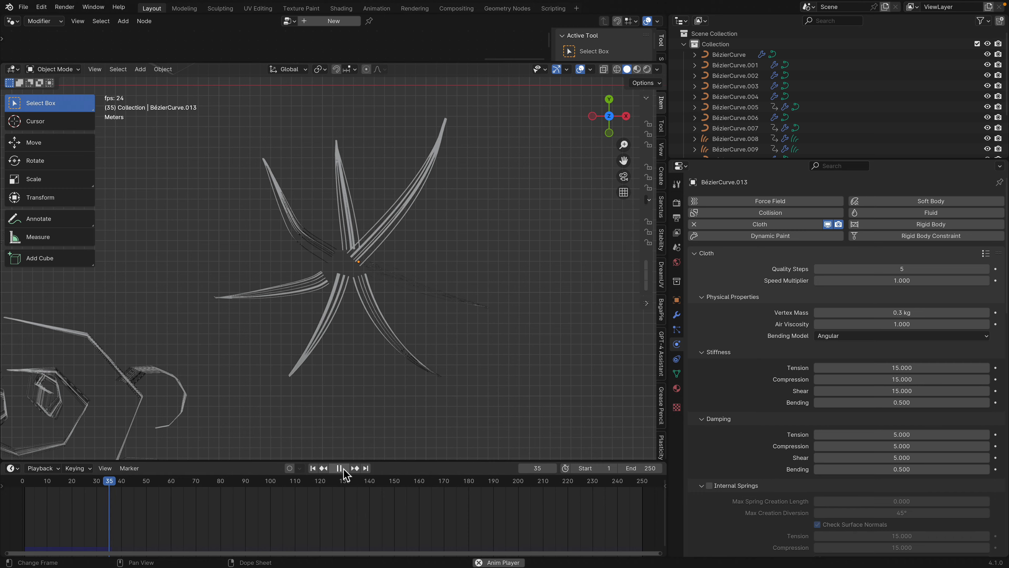
pyautogui.click(339, 468)
pyautogui.click(313, 469)
# Move the star by about 0.91 m in X, 4 m in Y and 18.29 m in Z, and play the simulation briefly.
pyautogui.click(358, 271)
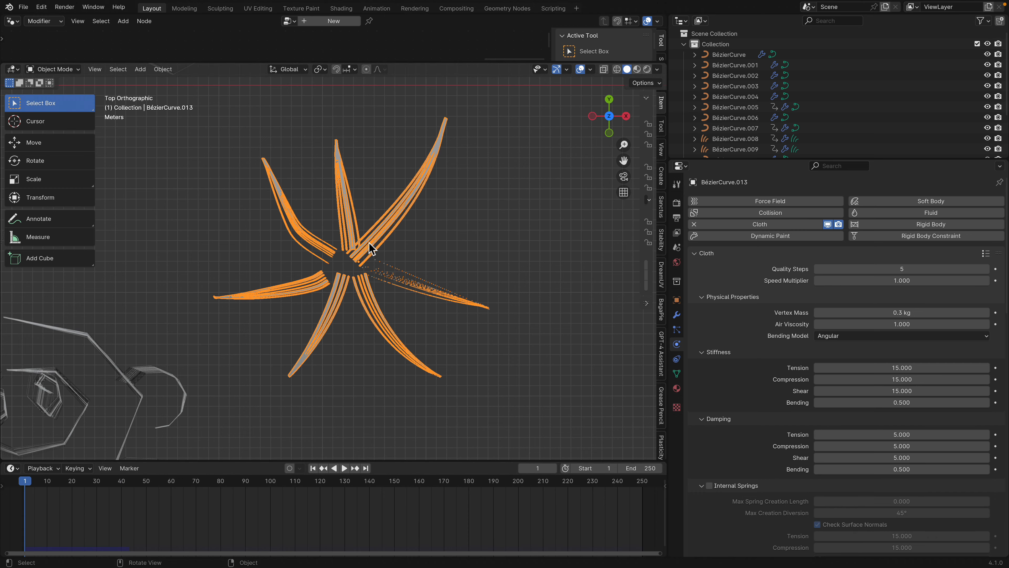
pyautogui.moveTo(358, 271); pyautogui.dragTo(364, 248, button='middle')
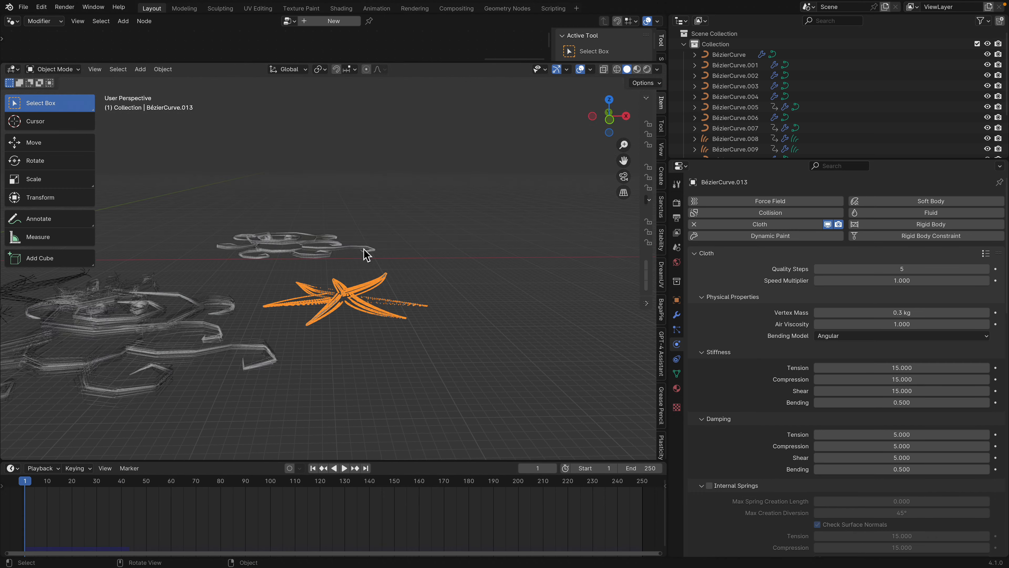
pyautogui.press('g')
pyautogui.click(372, 163)
pyautogui.press('space')
pyautogui.moveTo(372, 169); pyautogui.dragTo(398, 234, button='middle')
pyautogui.press('space')
pyautogui.scroll(2, 398, 234)
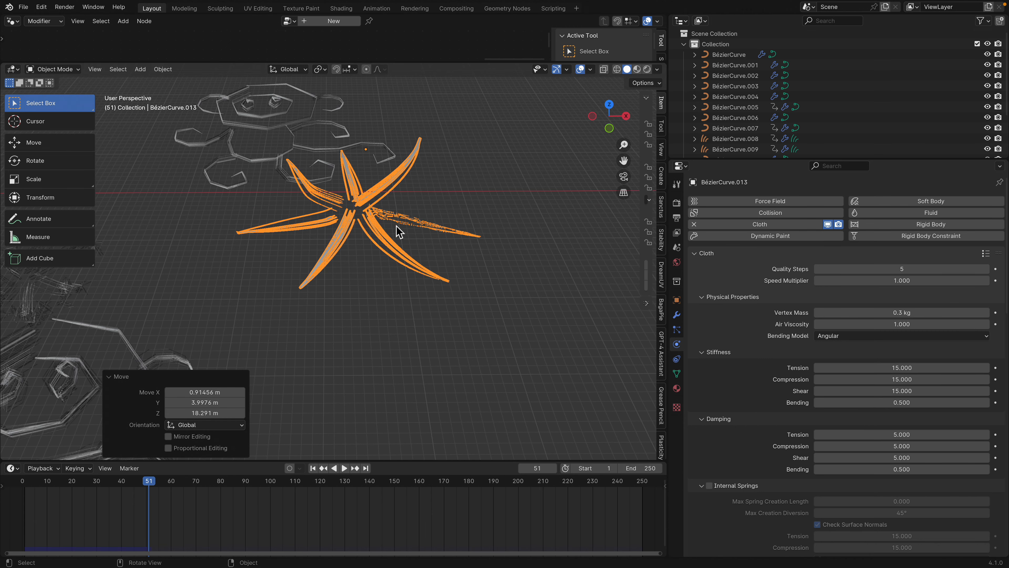
# Display the star mesh's data properties with its vertex groups.
pyautogui.click(677, 374)
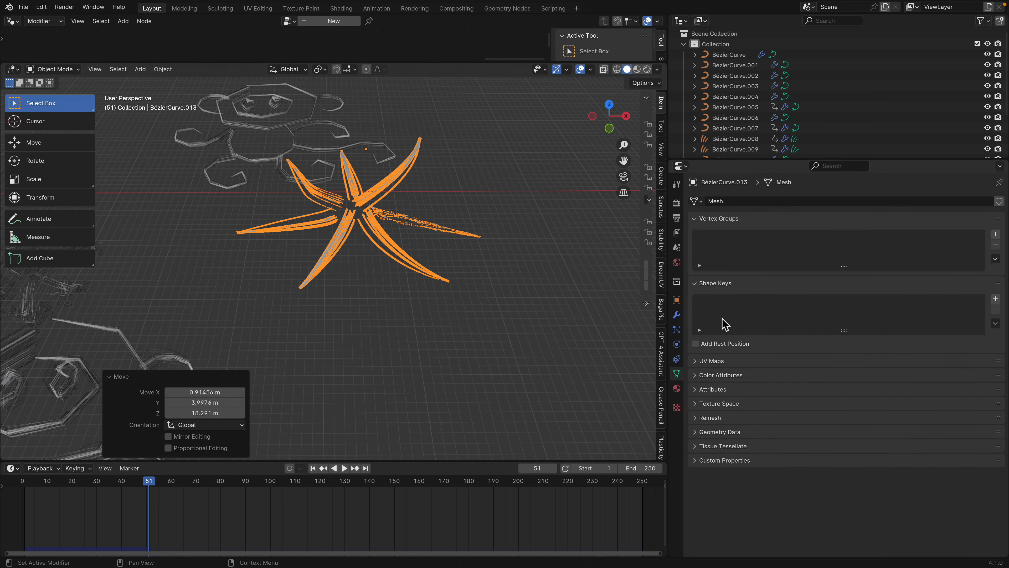
pyautogui.moveTo(480, 255); pyautogui.dragTo(391, 253, button='middle')
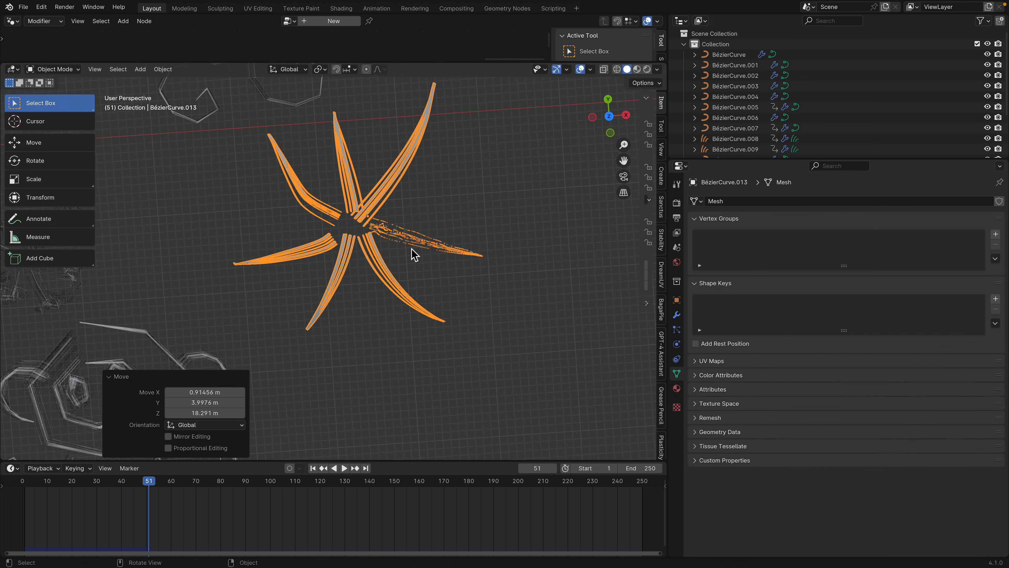
pyautogui.click(677, 342)
pyautogui.click(678, 328)
pyautogui.click(681, 369)
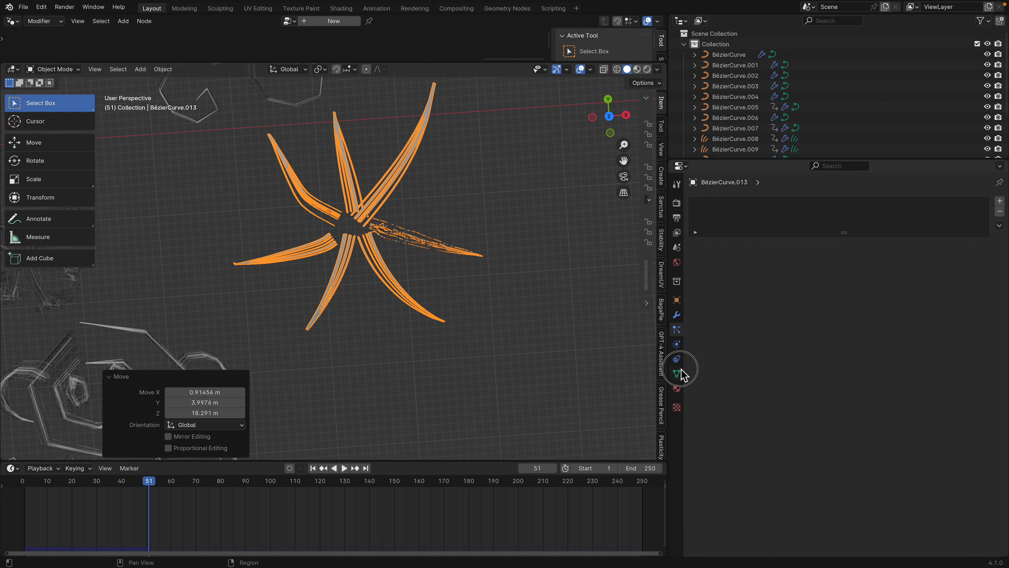
pyautogui.scroll(1, 413, 263)
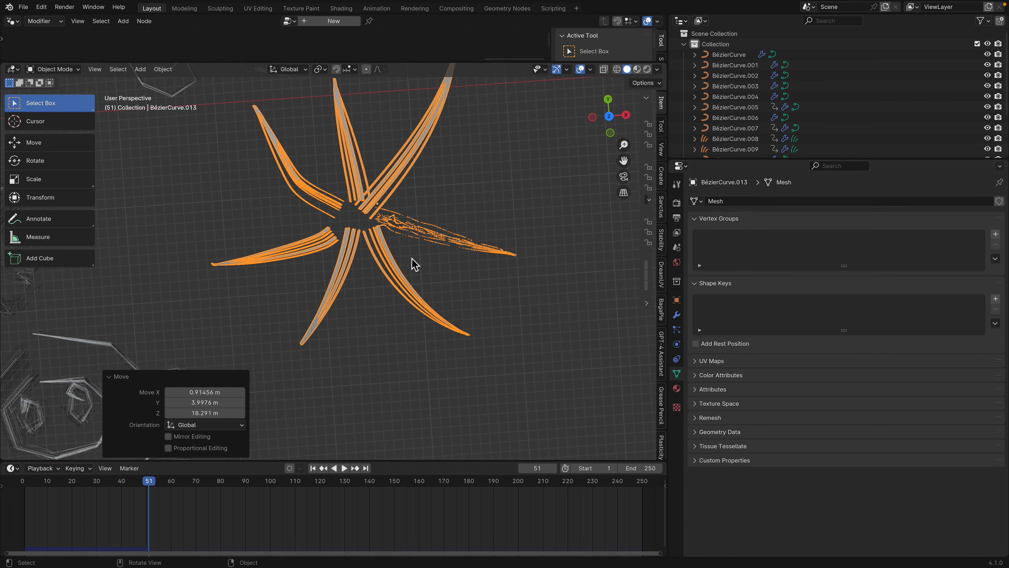
# Add a vertex group and assign the strand vertices around the star's center with weight 1.000, finishing in Object Mode.
pyautogui.click(608, 116)
pyautogui.press('Tab')
pyautogui.hotkey('alt', 'a')
pyautogui.scroll(1, 340, 199)
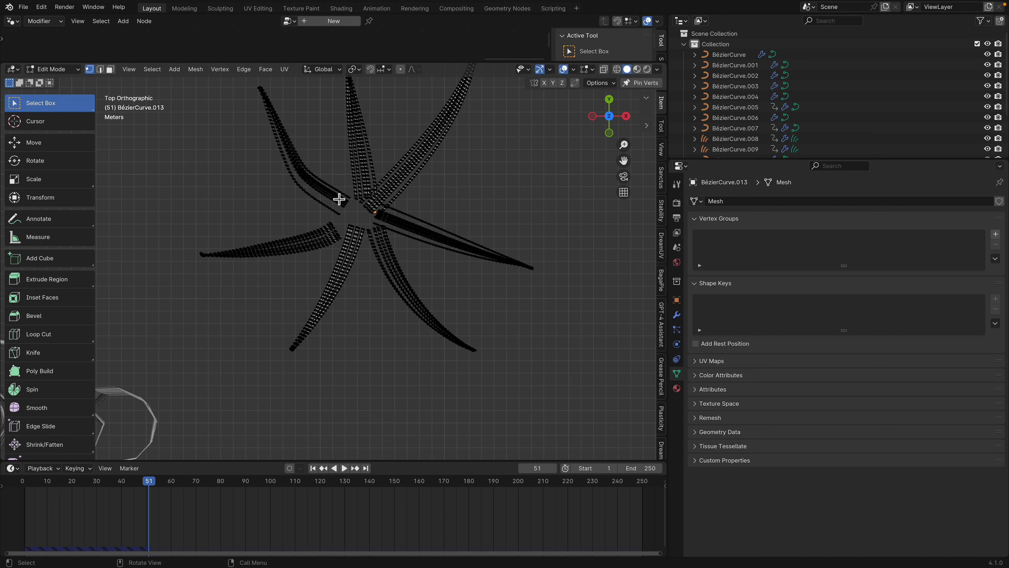
pyautogui.moveTo(322, 177); pyautogui.dragTo(417, 258)
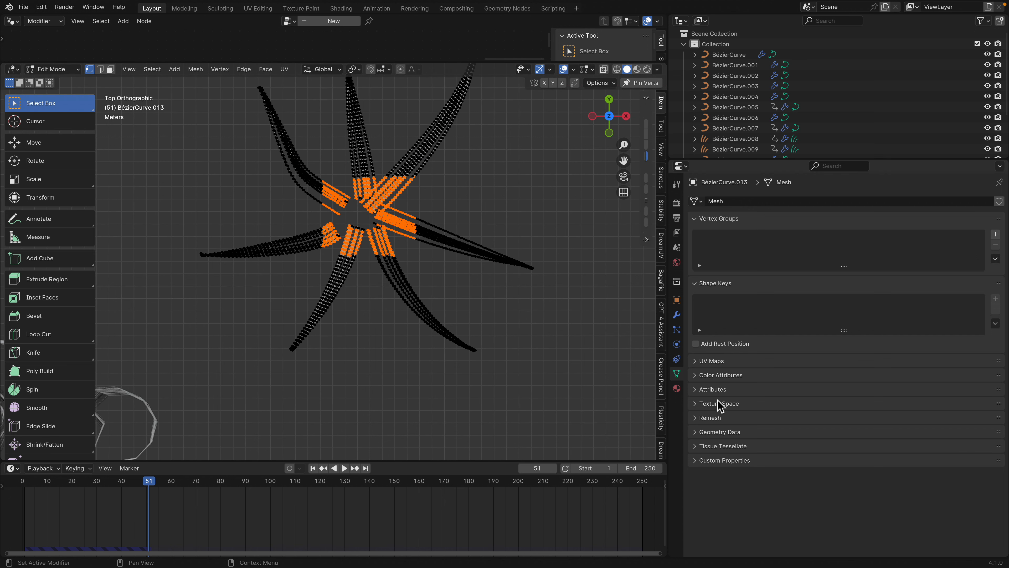
pyautogui.click(996, 234)
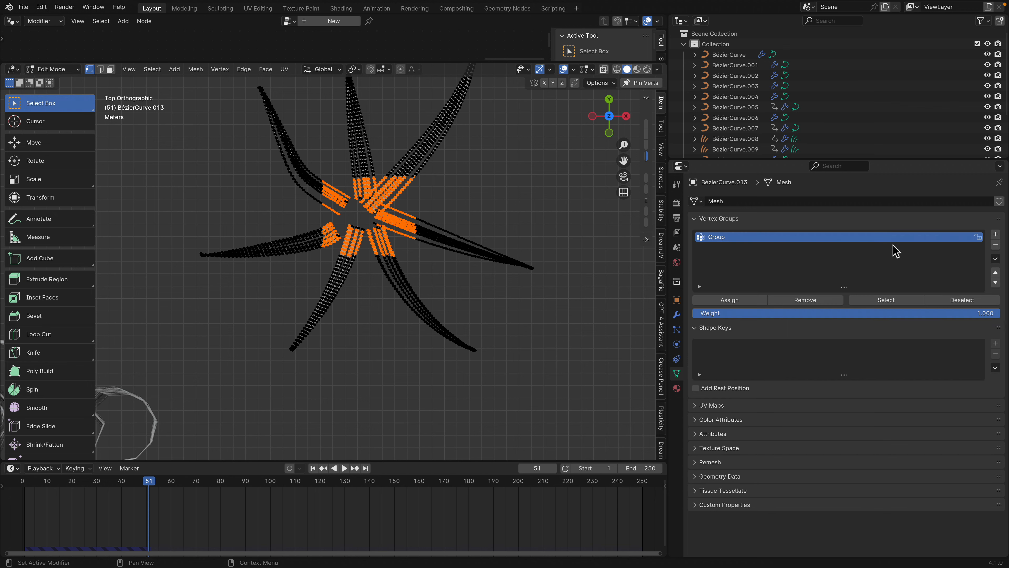
pyautogui.click(730, 300)
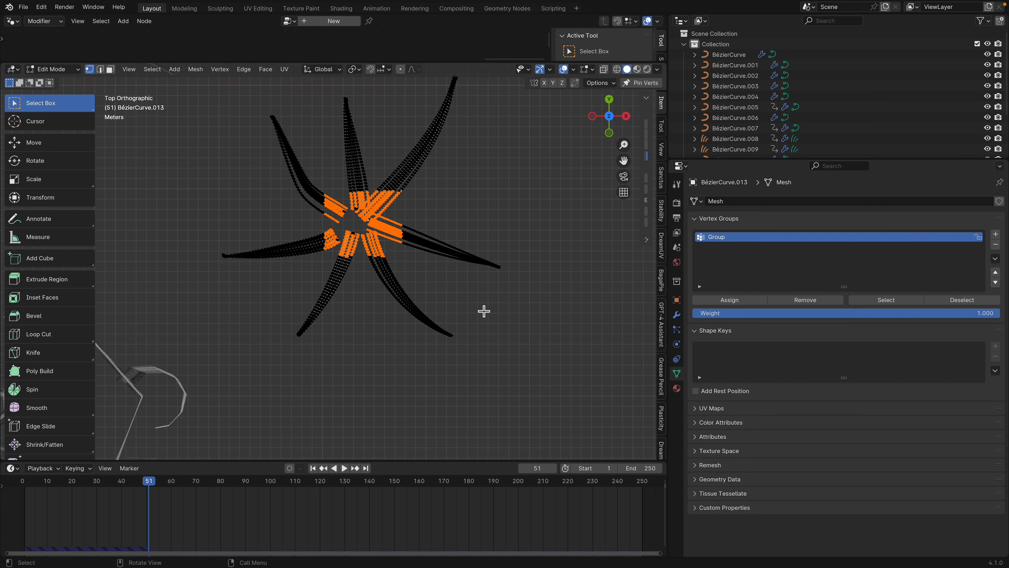
pyautogui.press('Tab')
pyautogui.moveTo(461, 286); pyautogui.dragTo(449, 256, button='middle')
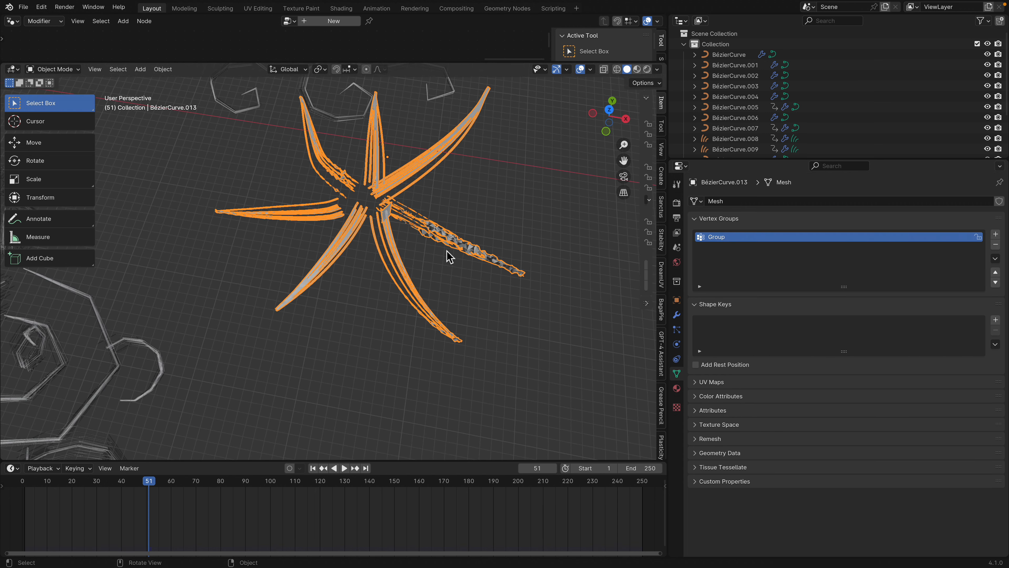
# Return to frame 1 and set the cloth's Pin Group to the vertex group Group.
pyautogui.click(313, 467)
pyautogui.click(677, 330)
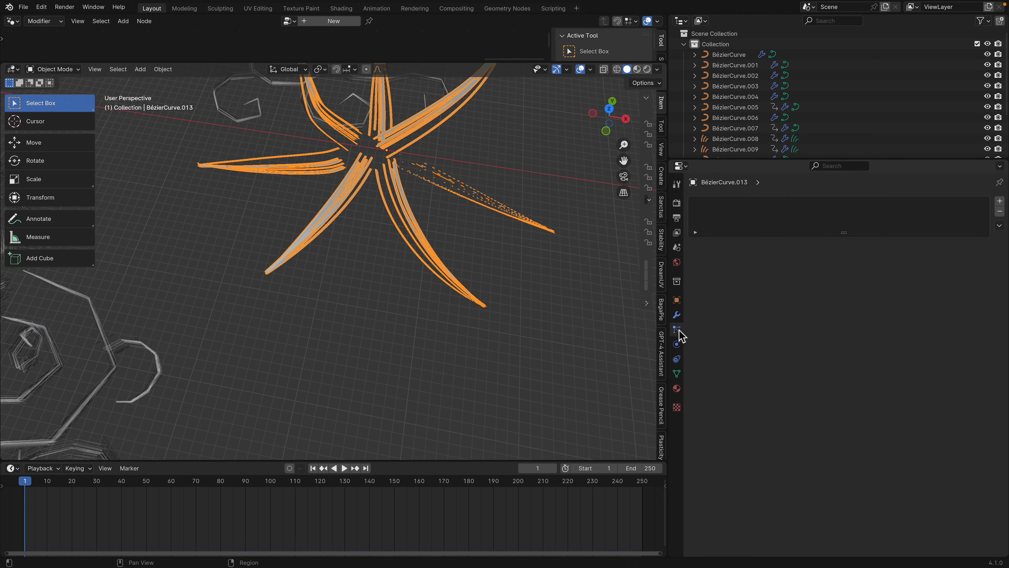
pyautogui.click(677, 315)
pyautogui.click(677, 345)
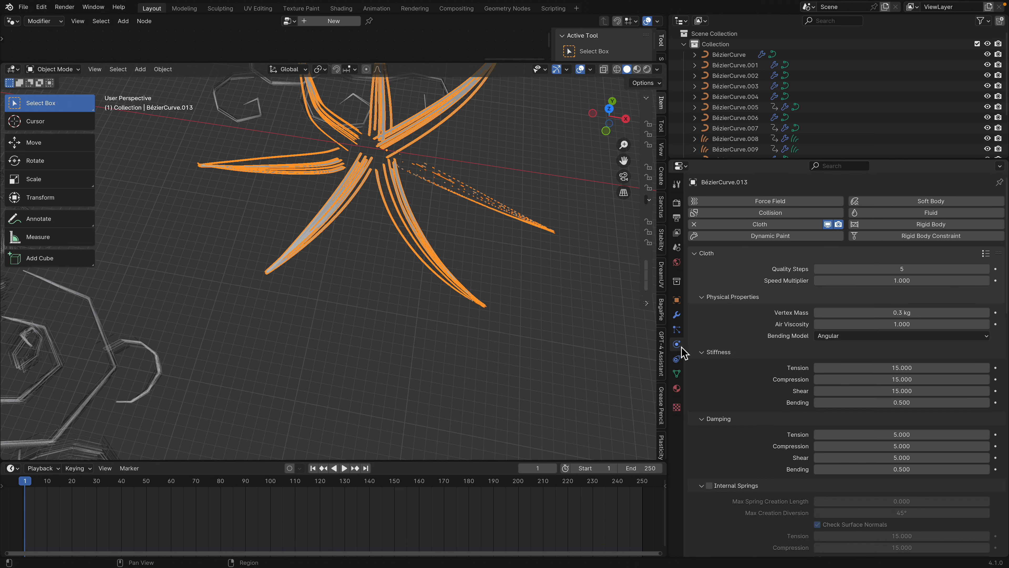
pyautogui.scroll(-5, 786, 377)
pyautogui.scroll(-10, 777, 392)
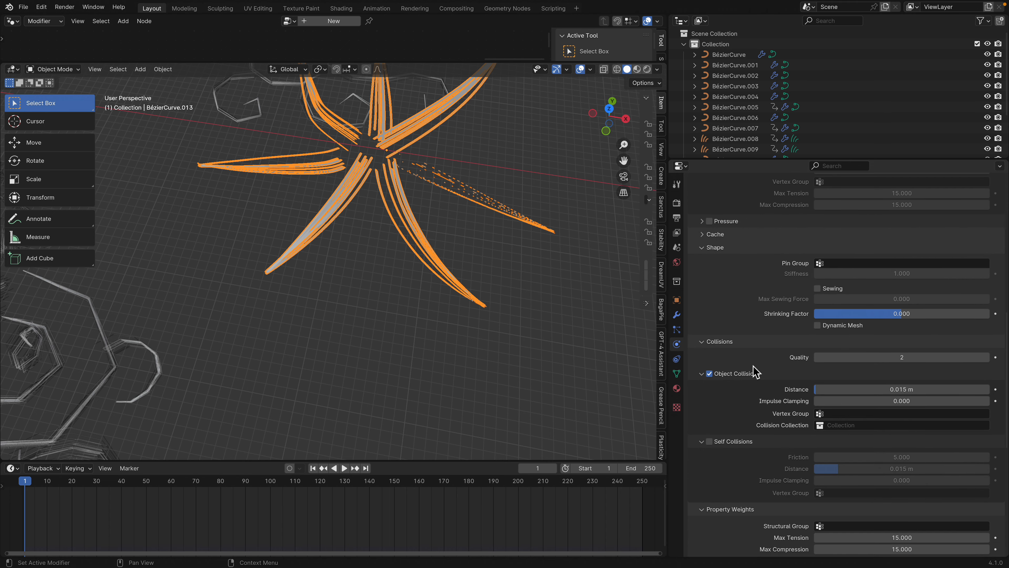
pyautogui.click(874, 241)
pyautogui.click(830, 255)
# Play the pinned cloth simulation and examine the star from several angles.
pyautogui.moveTo(394, 266); pyautogui.dragTo(335, 406, button='middle')
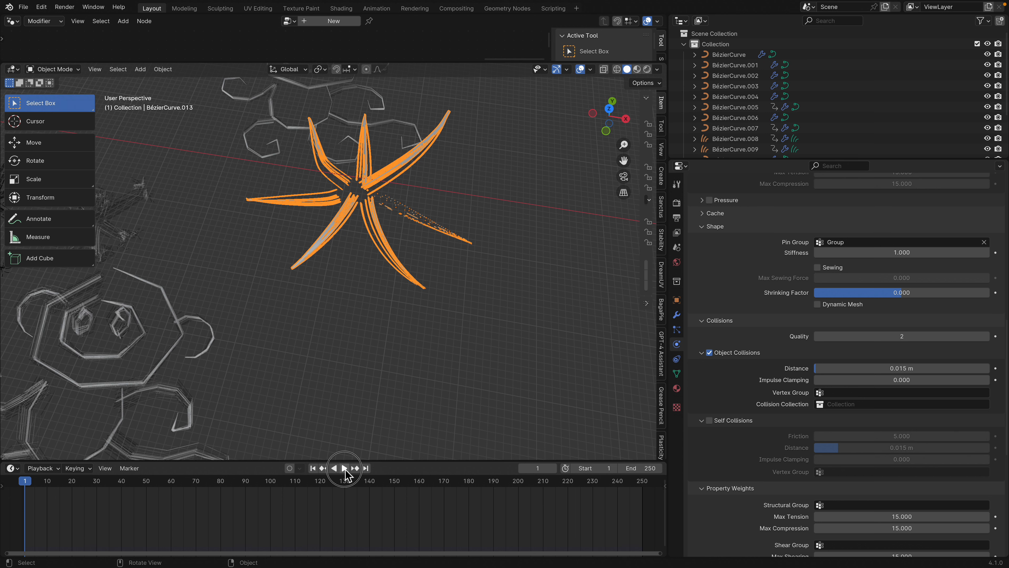
pyautogui.click(344, 468)
pyautogui.moveTo(381, 370); pyautogui.dragTo(396, 341, button='middle')
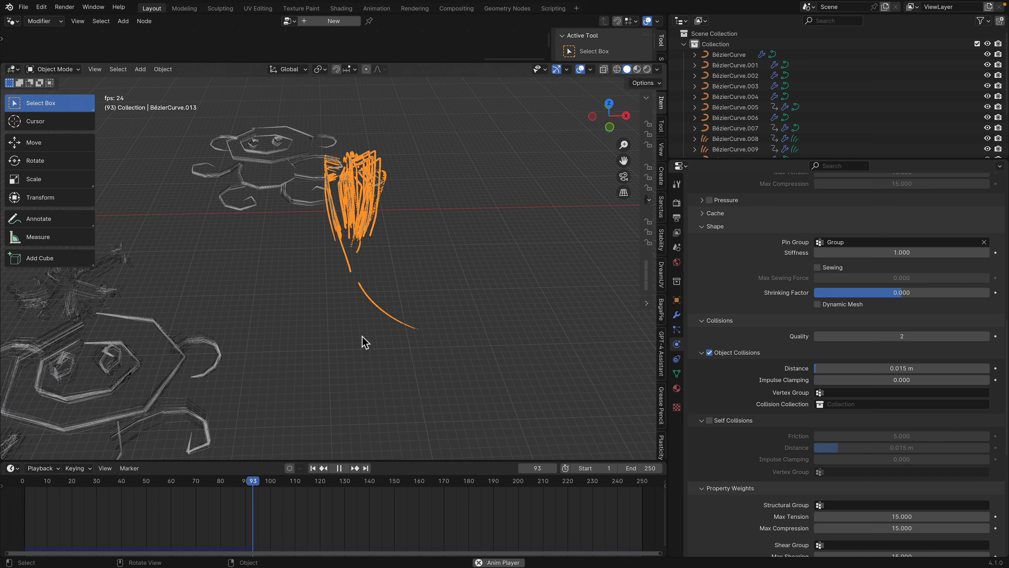
pyautogui.moveTo(366, 332); pyautogui.dragTo(398, 330, button='middle')
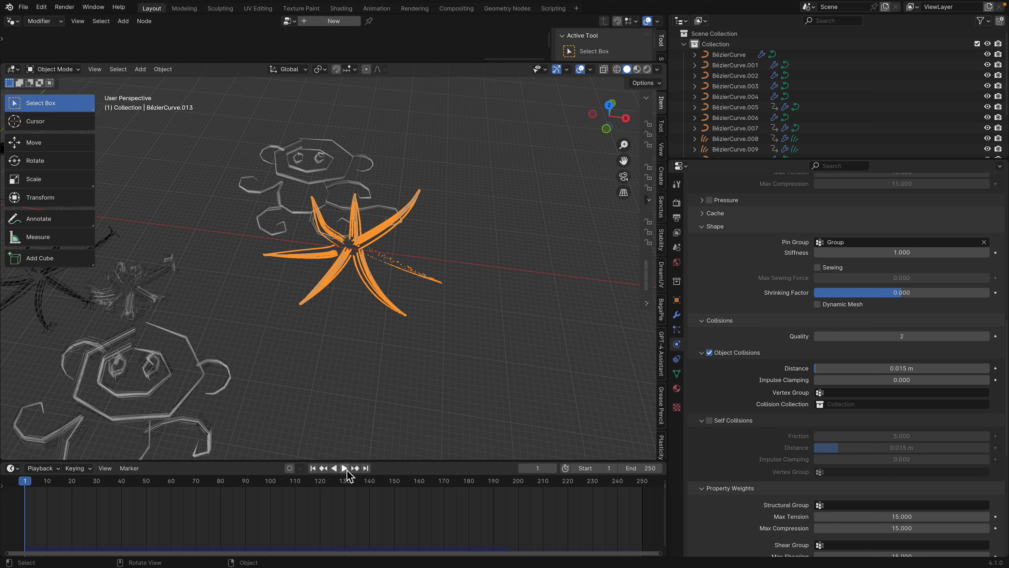
# Move the star by about 9.24 m in X and 1.50 m in Y during playback, and return to frame 1.
pyautogui.press('g')
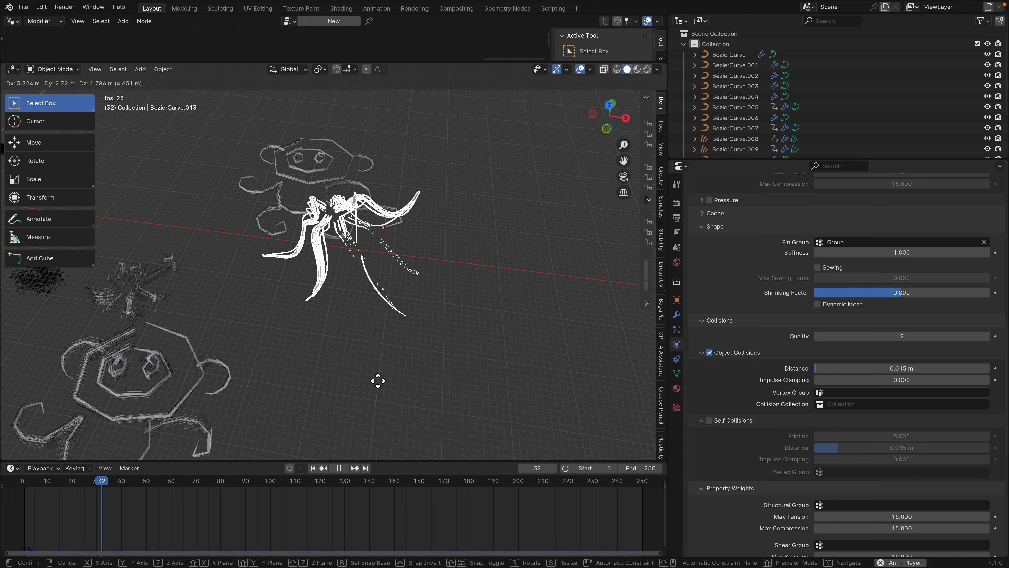
pyautogui.click(405, 399)
pyautogui.press('space')
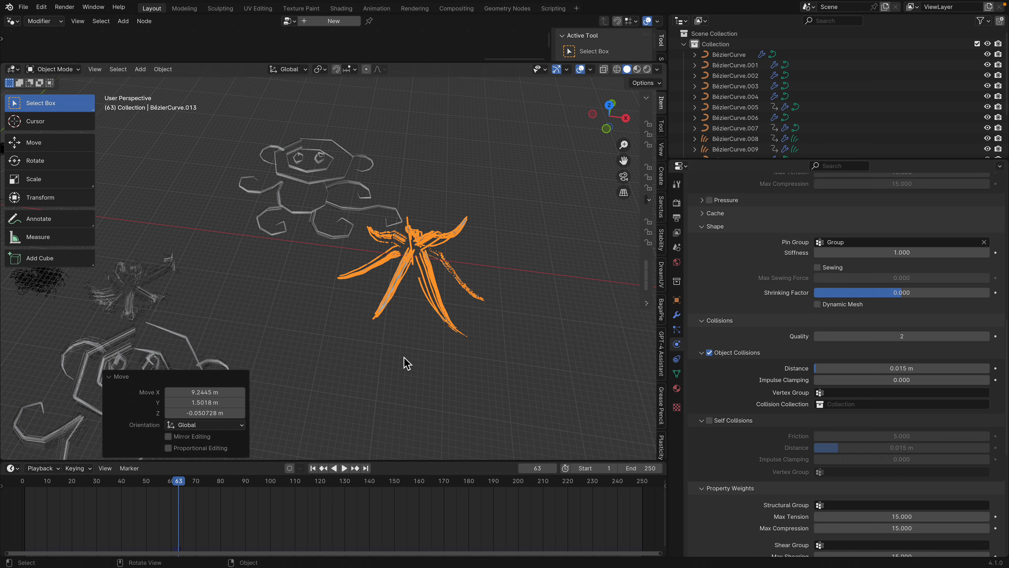
pyautogui.click(312, 468)
# Enable auto keying and record the star's motion during playback, ending about 3.90 m in X, 9.78 m in Y and 7.55 m in Z away.
pyautogui.click(291, 470)
pyautogui.click(345, 469)
pyautogui.press('g')
pyautogui.click(397, 338)
pyautogui.press('space')
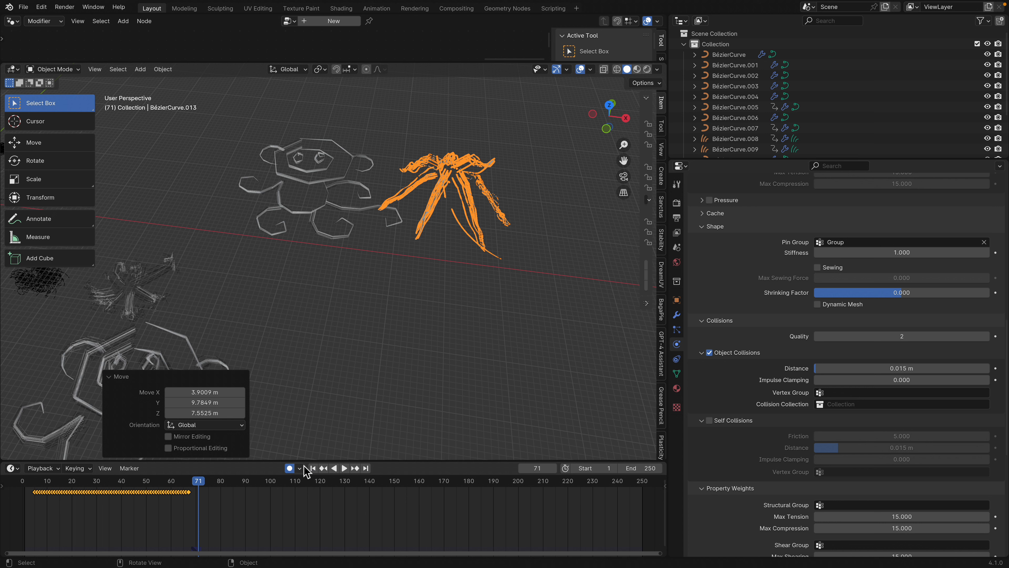
pyautogui.click(313, 468)
# Play back the keyframed star motion with its cloth simulation, stop it and return to frame 1.
pyautogui.click(345, 470)
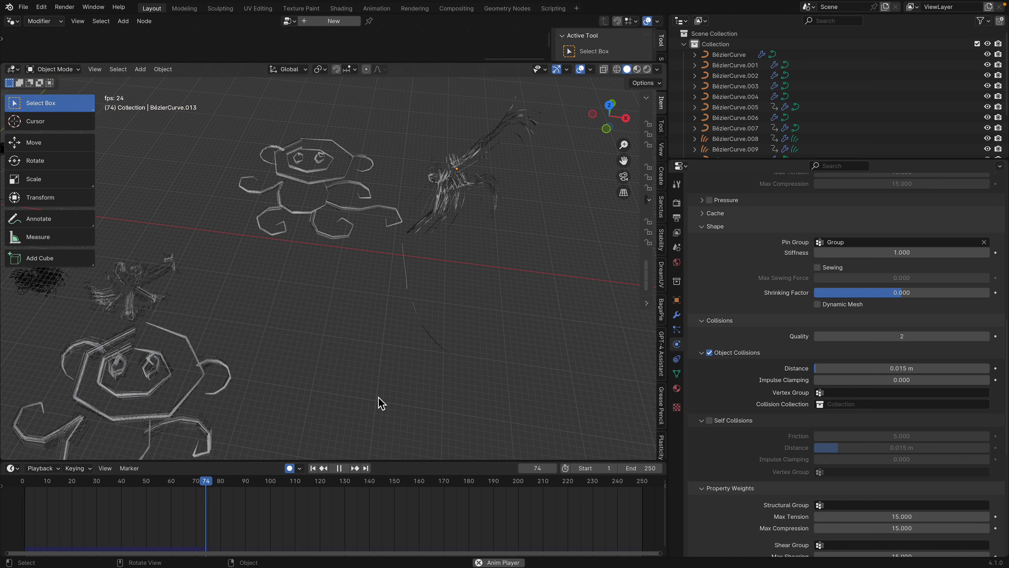
pyautogui.click(339, 469)
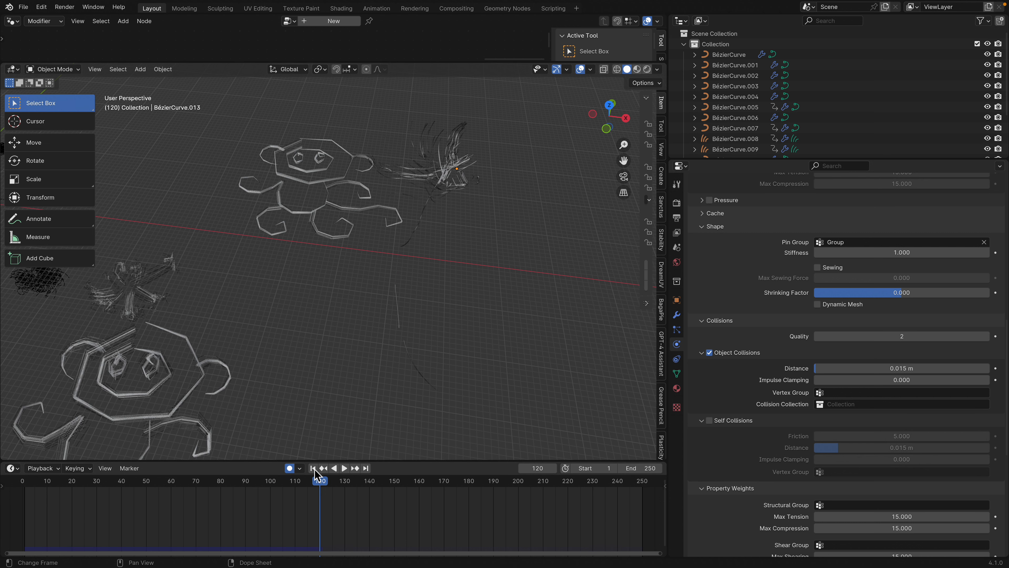
pyautogui.click(313, 469)
# Select the star and enable Self Collisions in its cloth settings.
pyautogui.scroll(-12, 826, 405)
pyautogui.scroll(10, 808, 433)
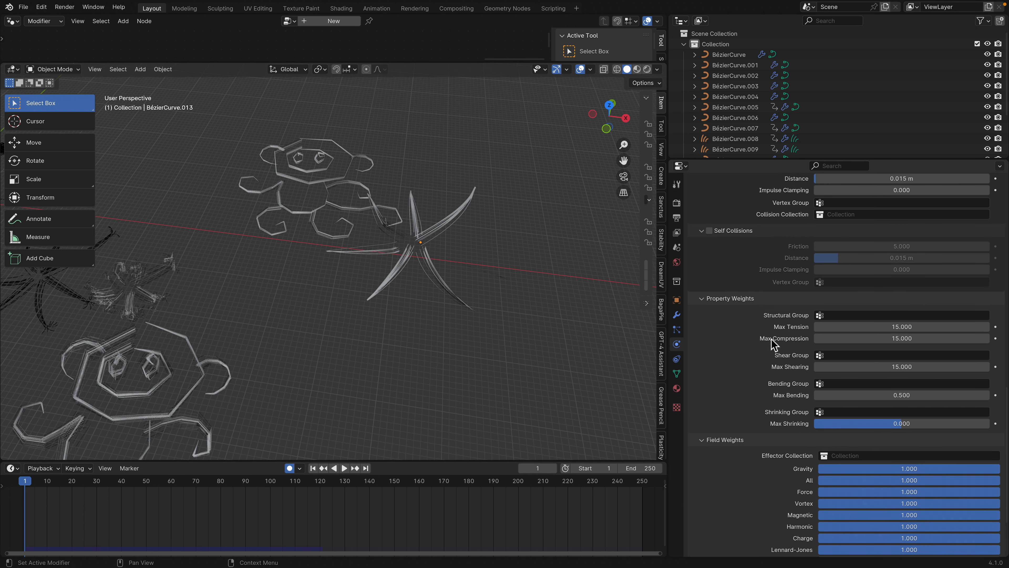
pyautogui.click(428, 213)
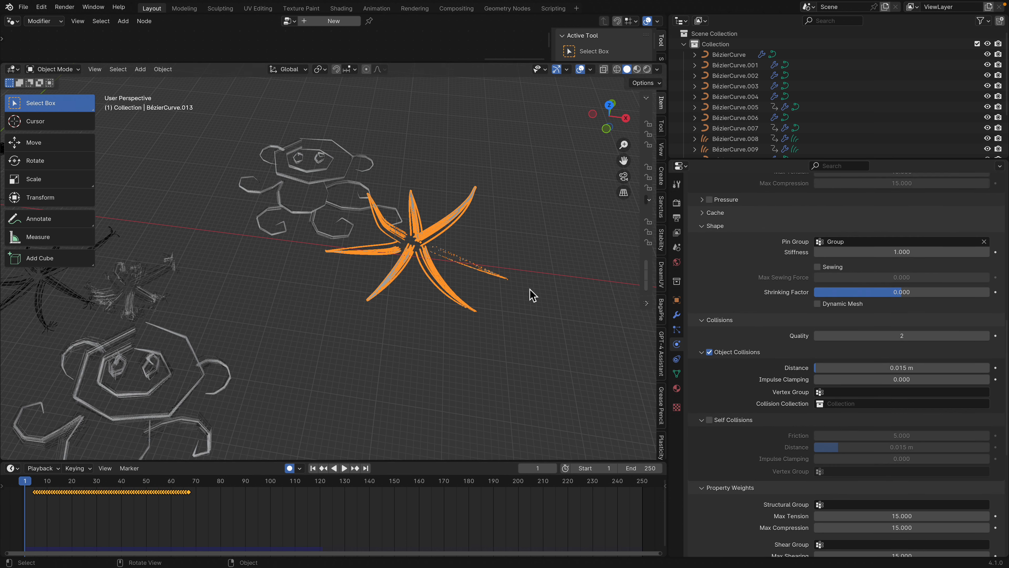
pyautogui.click(709, 420)
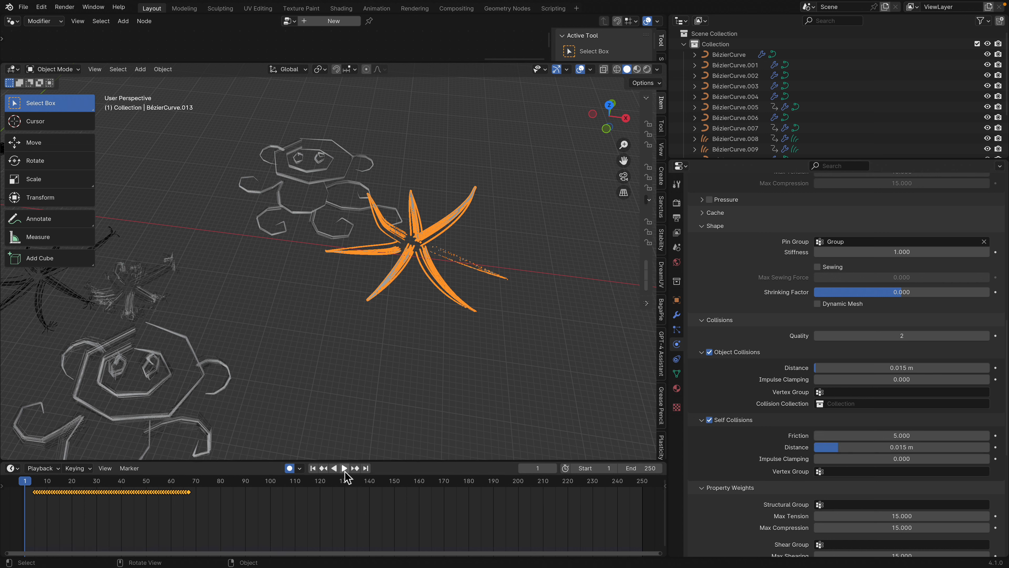
# Play the animated star with self collisions enabled, stop it and return to frame 1.
pyautogui.click(344, 468)
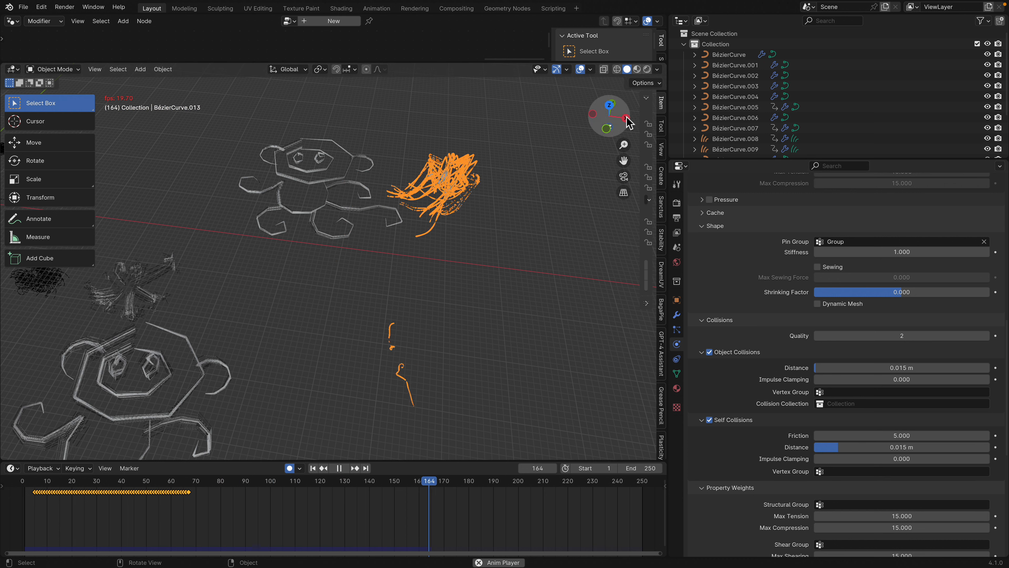
pyautogui.click(341, 468)
pyautogui.click(314, 468)
# Reselect the extruded star mesh in a closer view from above.
pyautogui.moveTo(323, 347); pyautogui.dragTo(325, 376, button='middle')
pyautogui.scroll(2, 330, 366)
pyautogui.click(338, 348)
pyautogui.scroll(2, 395, 302)
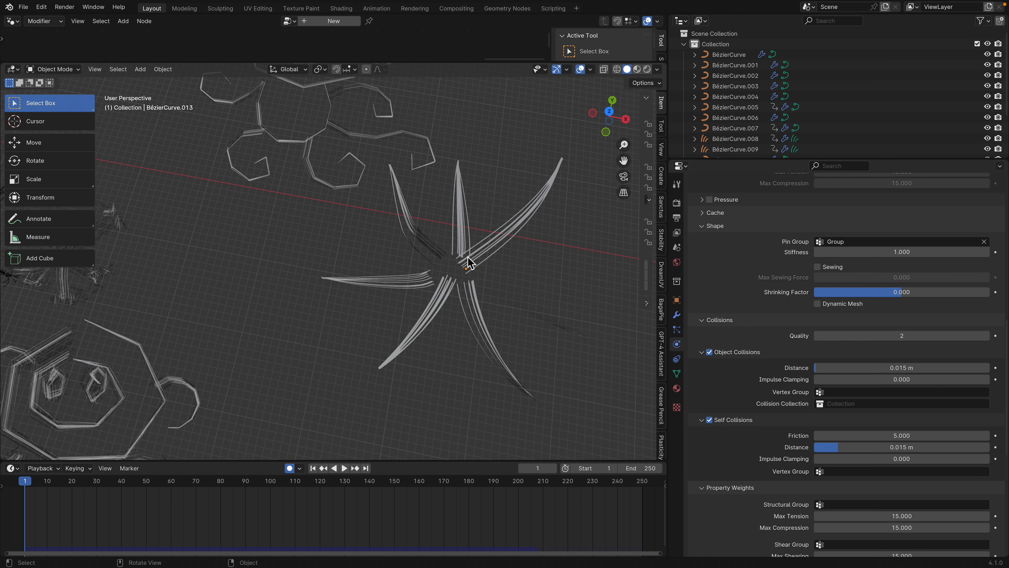
pyautogui.click(468, 263)
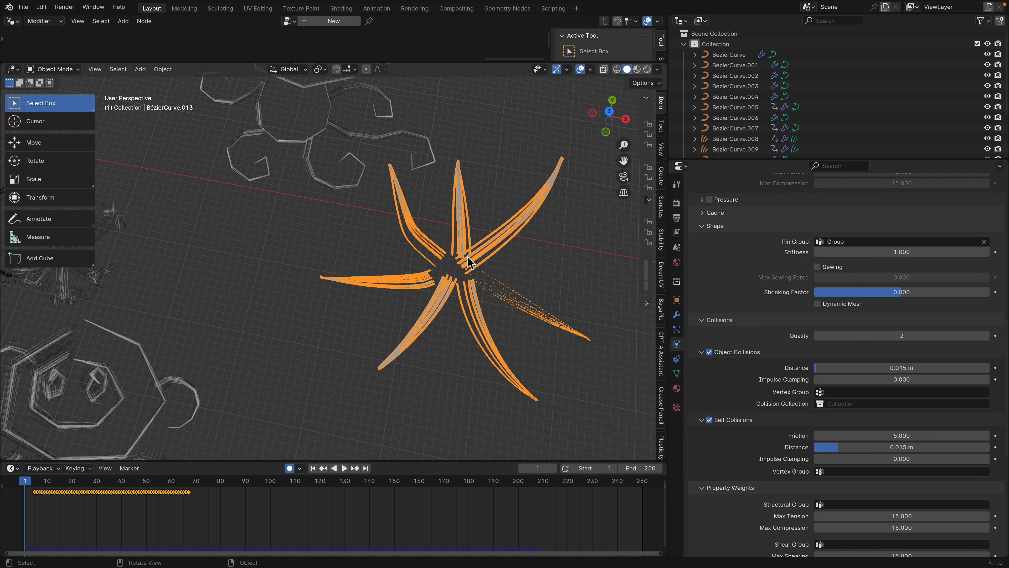
# Deselect the star mesh and save the file.
pyautogui.click(501, 201)
pyautogui.scroll(-2, 457, 239)
pyautogui.click(417, 247)
pyautogui.scroll(-2, 398, 226)
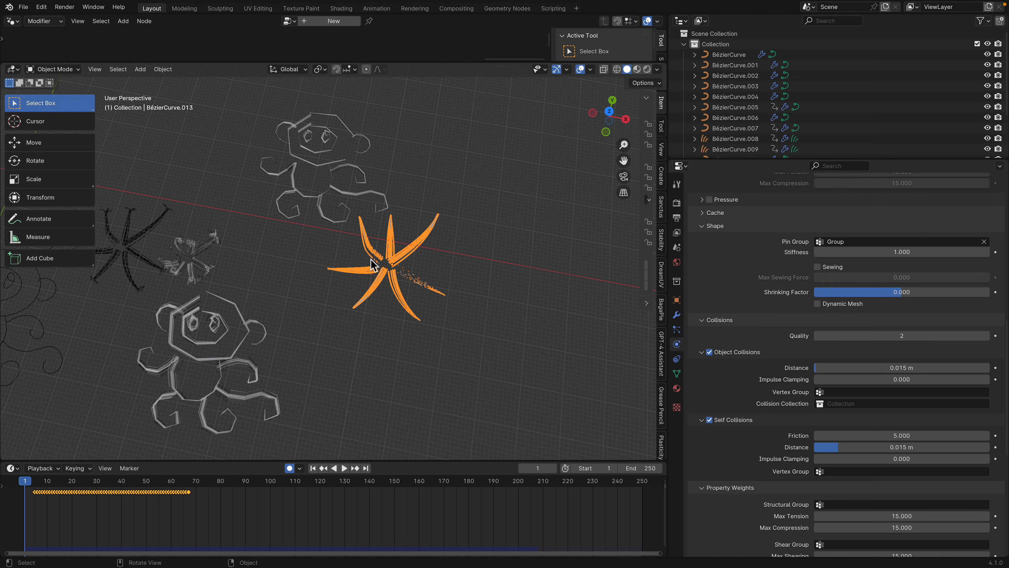
pyautogui.click(328, 243)
pyautogui.scroll(-3, 324, 261)
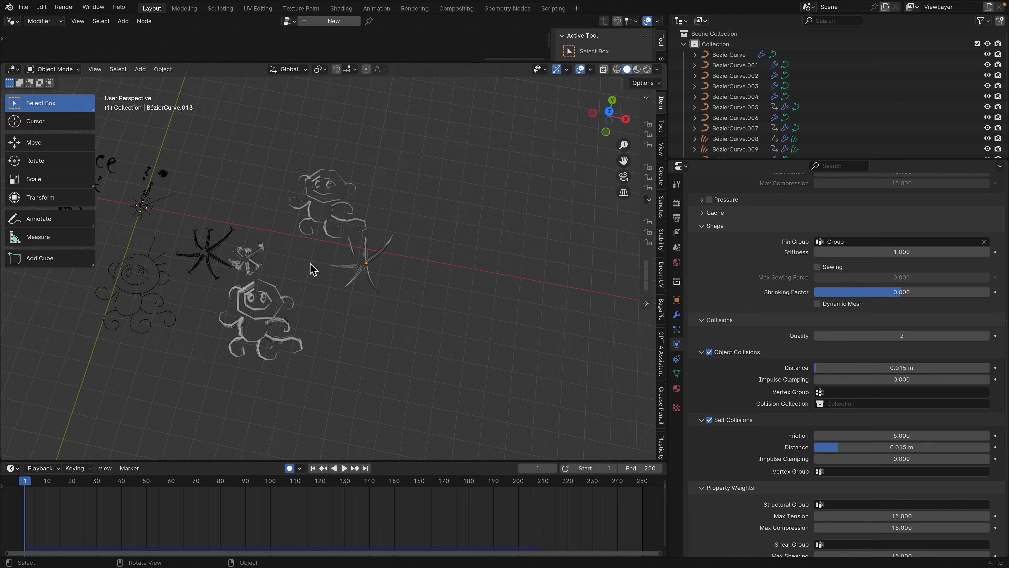
pyautogui.scroll(3, 310, 265)
pyautogui.keyDown('shift'); pyautogui.moveTo(270, 261); pyautogui.dragTo(418, 261, button='middle'); pyautogui.keyUp('shift')
pyautogui.scroll(-2, 420, 260)
pyautogui.press('super+s')
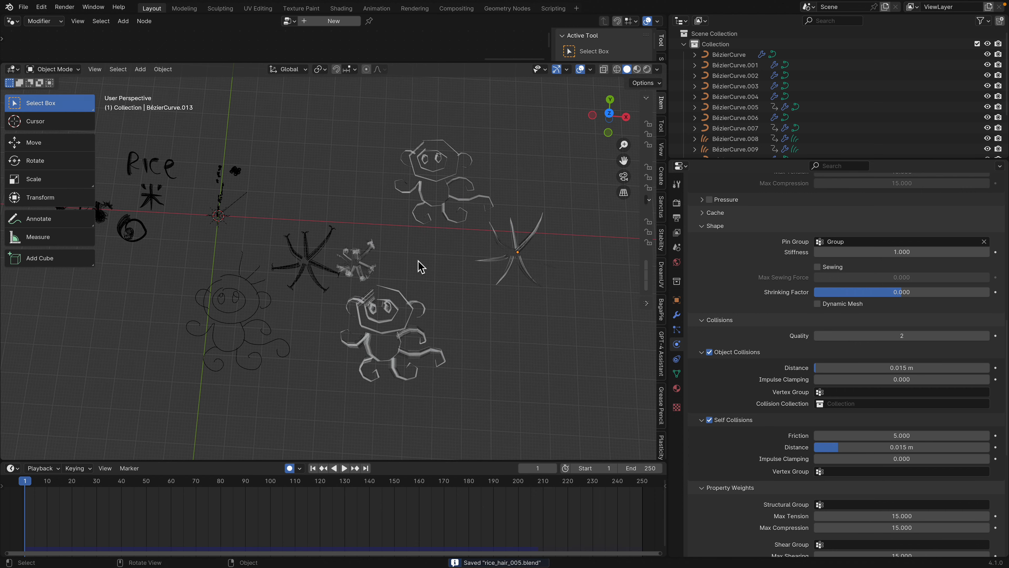
# Select the "Rice" lettering curve and show its ResampleCurve modifier's node tree in an enlarged node editor.
pyautogui.scroll(3, 239, 238)
pyautogui.scroll(-4, 250, 238)
pyautogui.keyDown('shift'); pyautogui.moveTo(250, 238); pyautogui.dragTo(431, 279, button='middle'); pyautogui.keyUp('shift')
pyautogui.scroll(5, 430, 280)
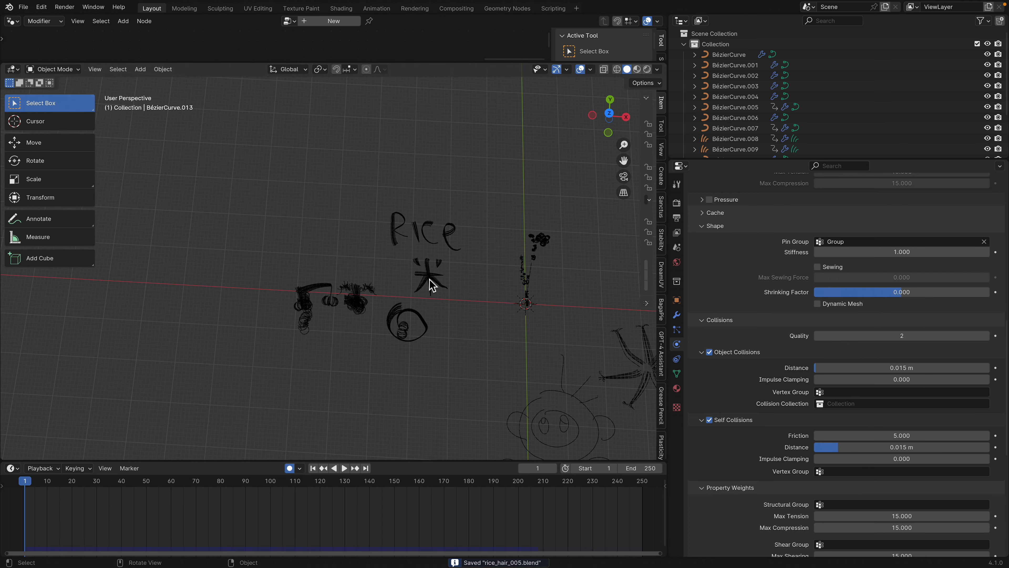
pyautogui.click(449, 225)
pyautogui.scroll(-3, 449, 225)
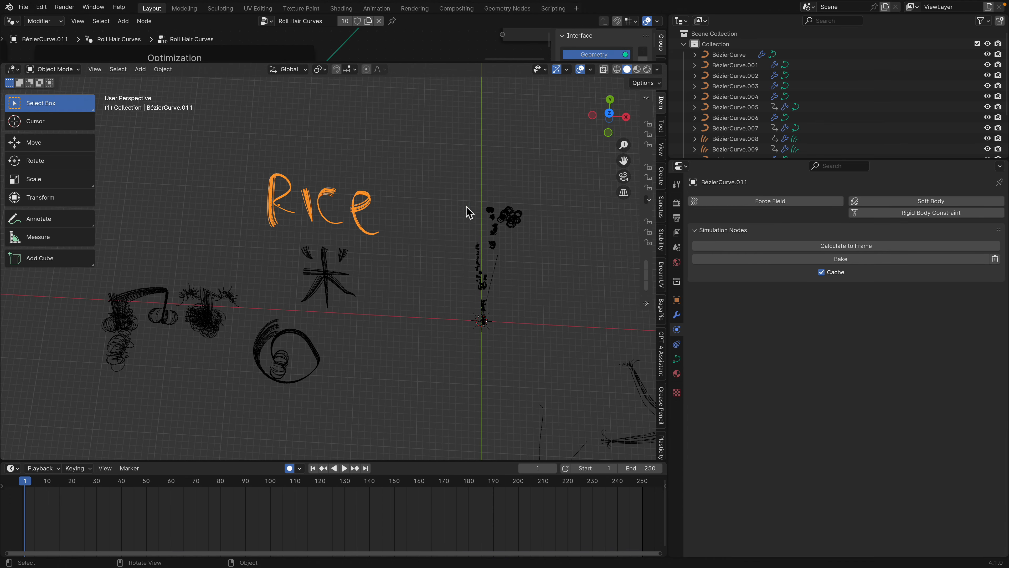
pyautogui.click(677, 315)
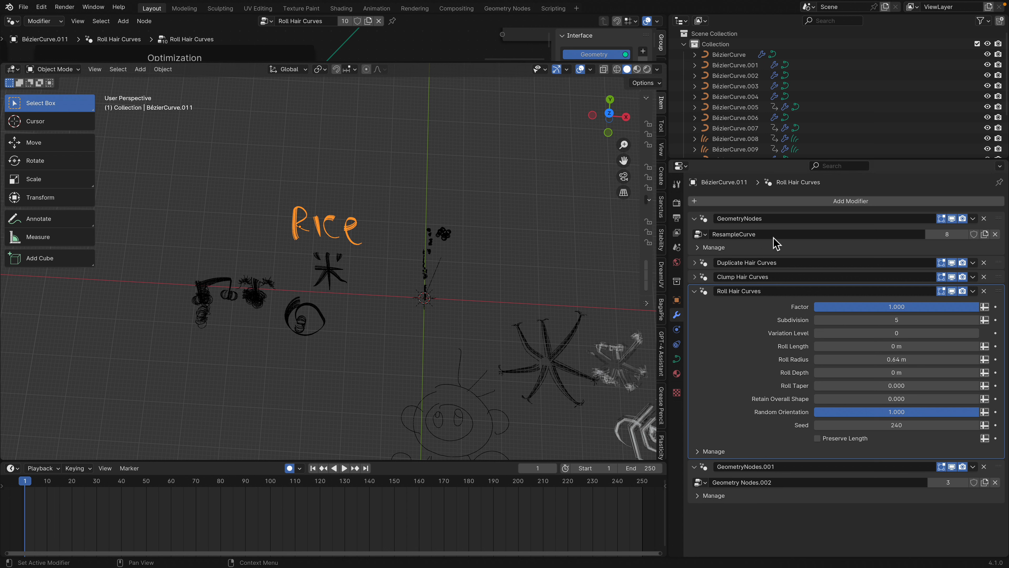
pyautogui.click(996, 219)
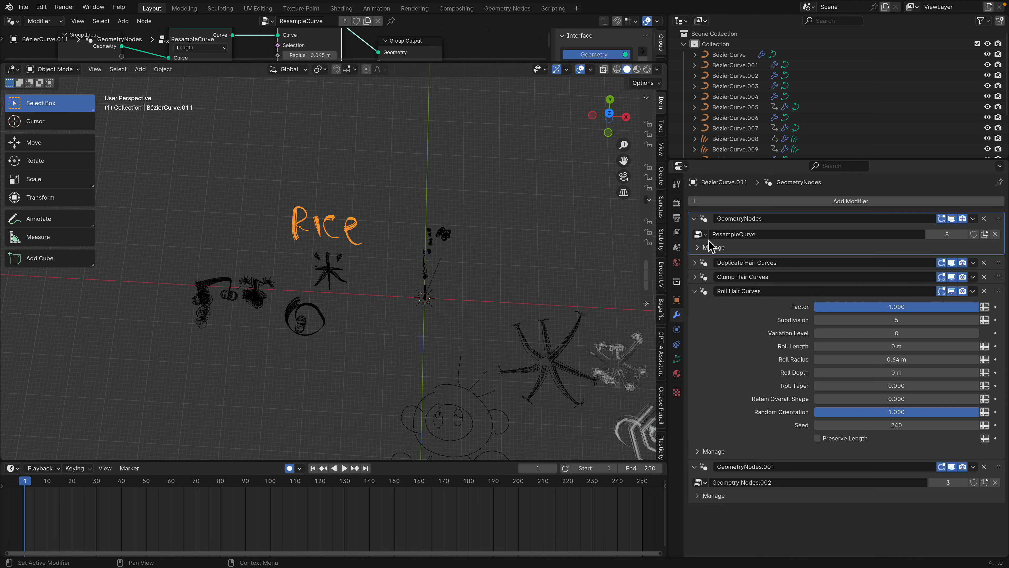
pyautogui.moveTo(375, 61); pyautogui.dragTo(358, 174)
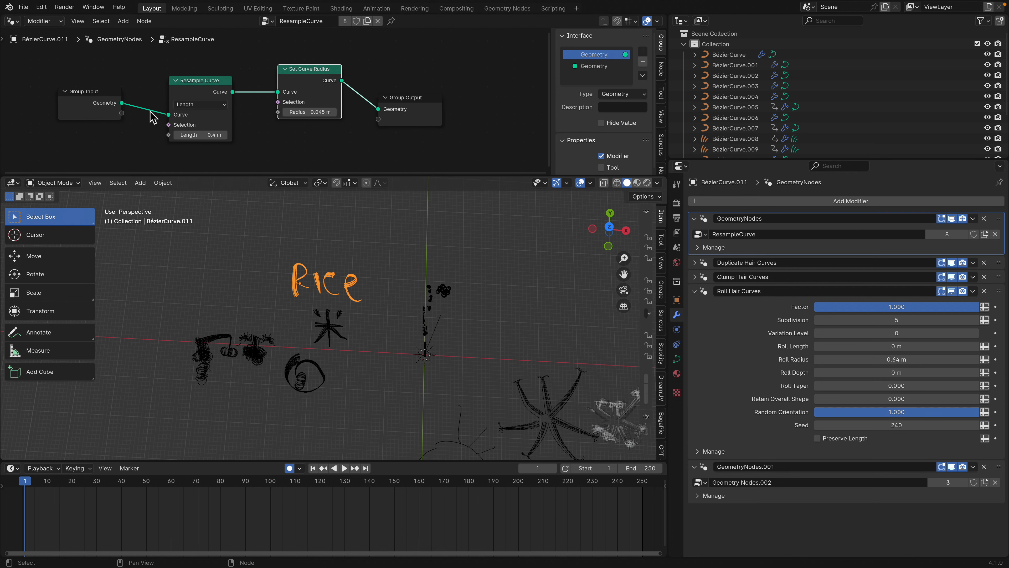
# Try Resample Curve lengths of 1.8 m and 0.2 m on the "Rice" lettering's node tree.
pyautogui.scroll(1, 184, 120)
pyautogui.moveTo(191, 136); pyautogui.dragTo(221, 136)
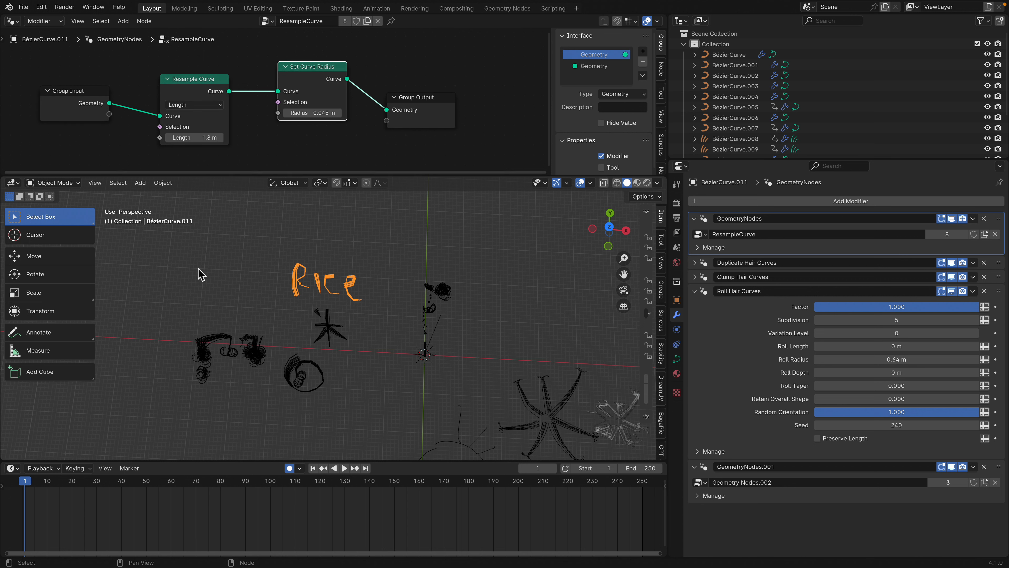
pyautogui.scroll(3, 350, 288)
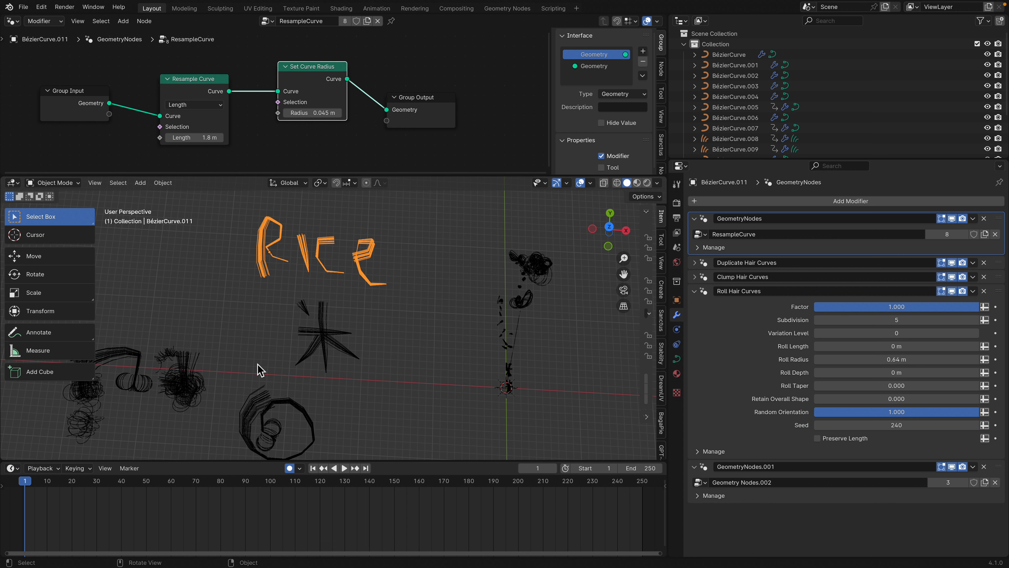
pyautogui.moveTo(195, 137); pyautogui.dragTo(161, 137)
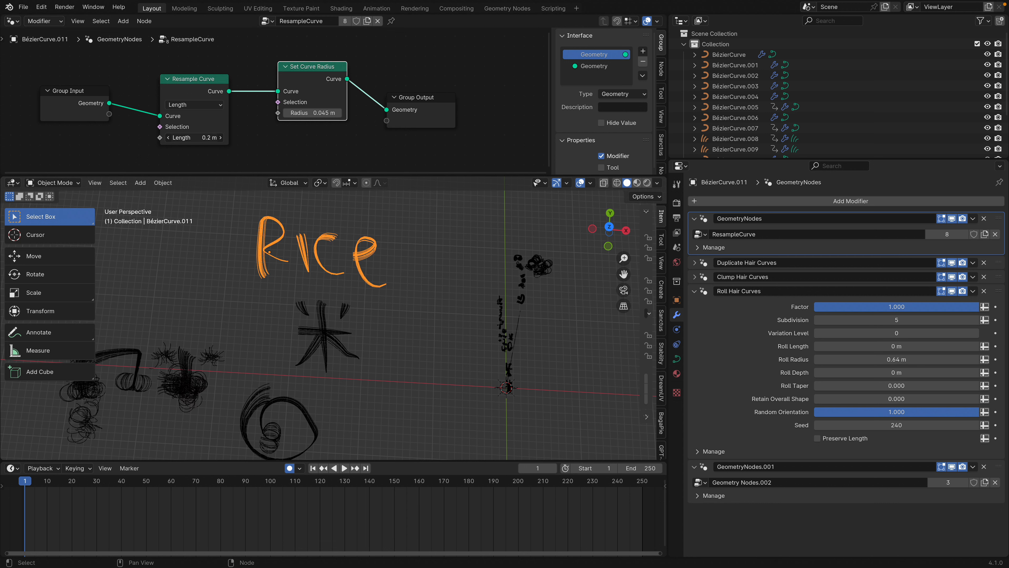
# Set the Resample Curve node's length to 1 m.
pyautogui.click(200, 138)
pyautogui.write('1')
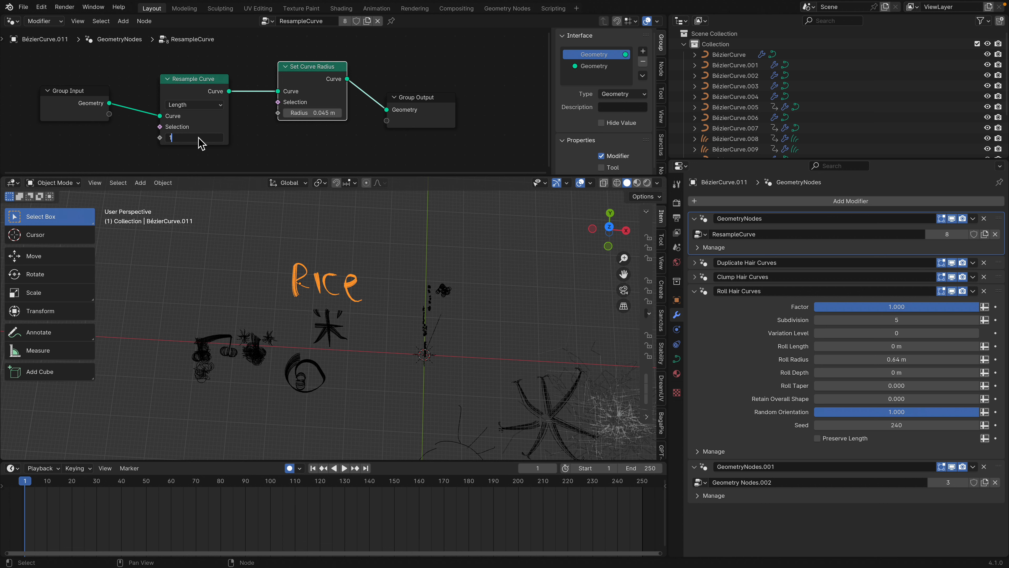
pyautogui.press('Return')
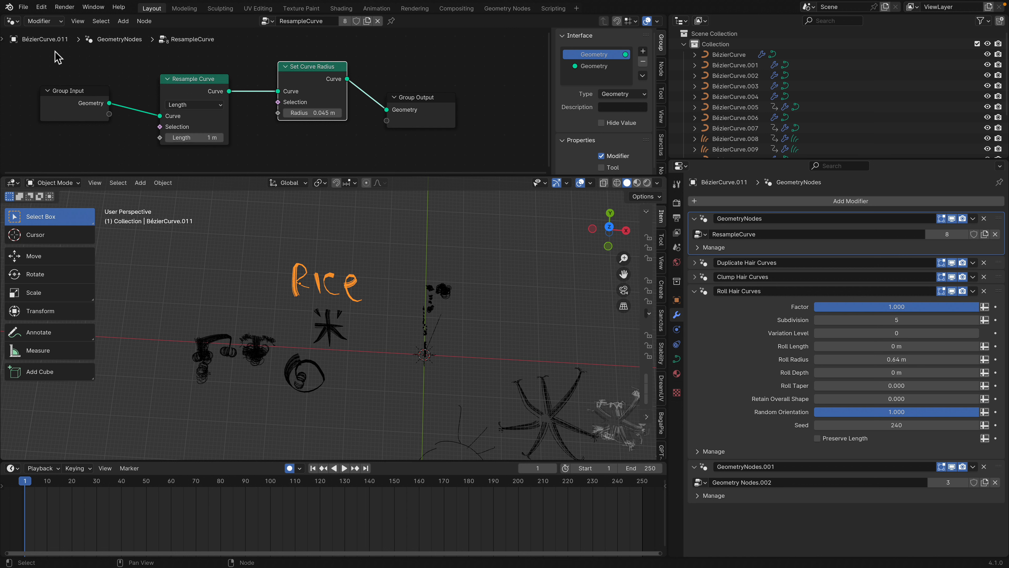
# Switch the Geometry Node Editor area to the Asset Browser and resize it to show the hair-curve assets above the viewport.
pyautogui.click(14, 22)
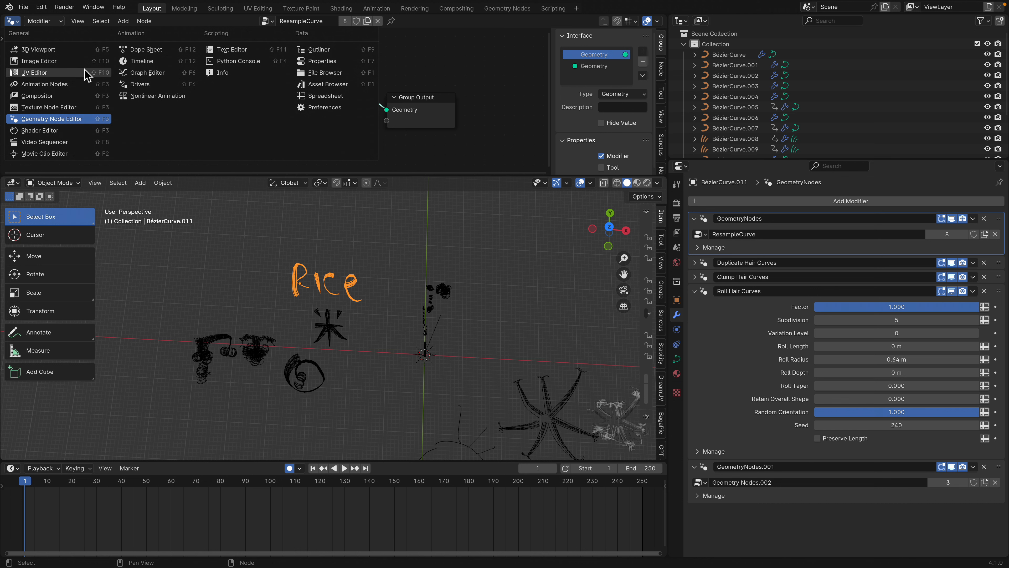
pyautogui.click(326, 85)
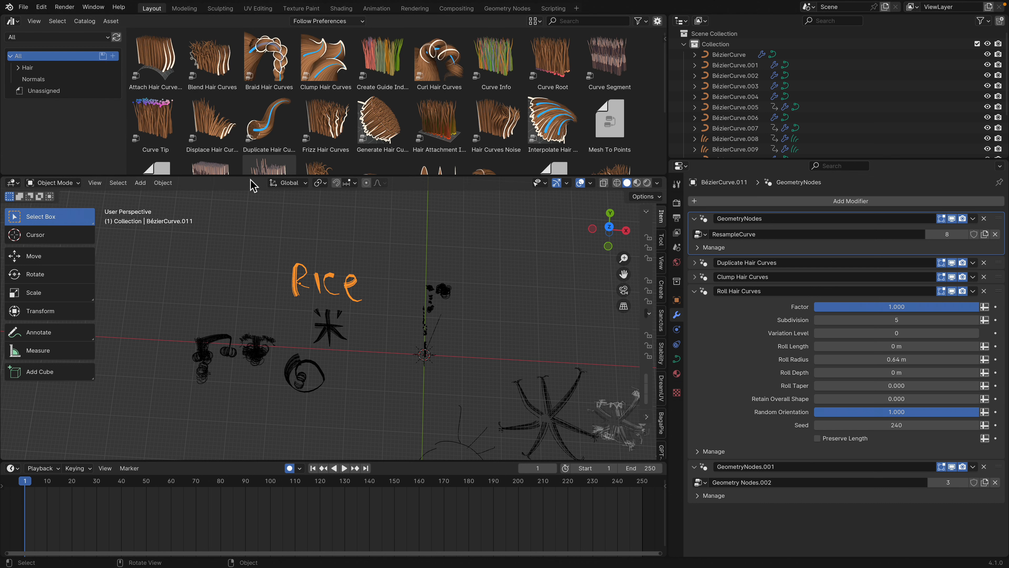
pyautogui.moveTo(252, 176); pyautogui.dragTo(401, 302)
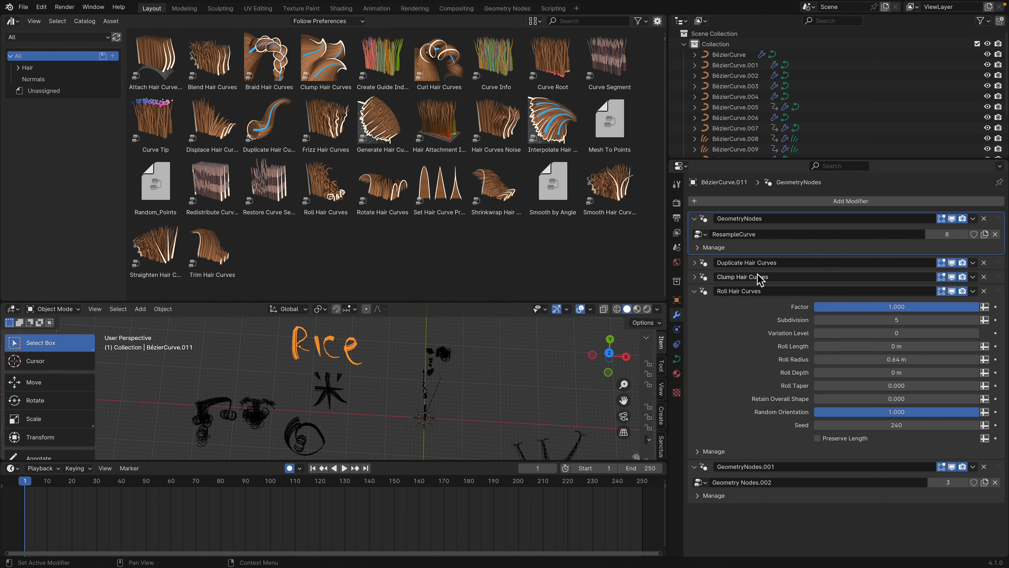
pyautogui.moveTo(441, 302); pyautogui.dragTo(441, 235)
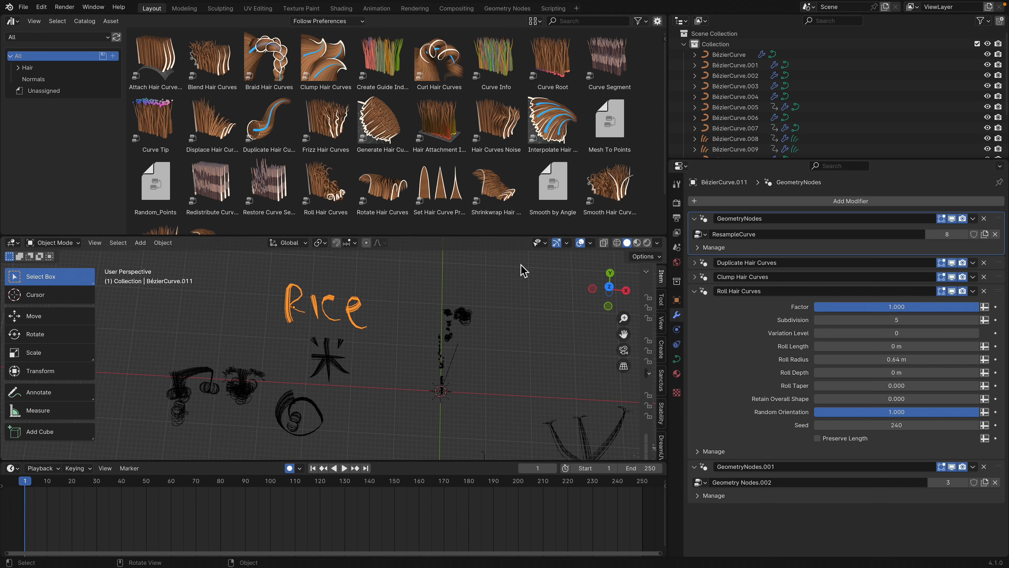
pyautogui.moveTo(470, 306)
pyautogui.mouseDown(button='middle')
pyautogui.moveTo(480, 306)
pyautogui.moveTo(452, 312)
pyautogui.mouseUp(button='middle')
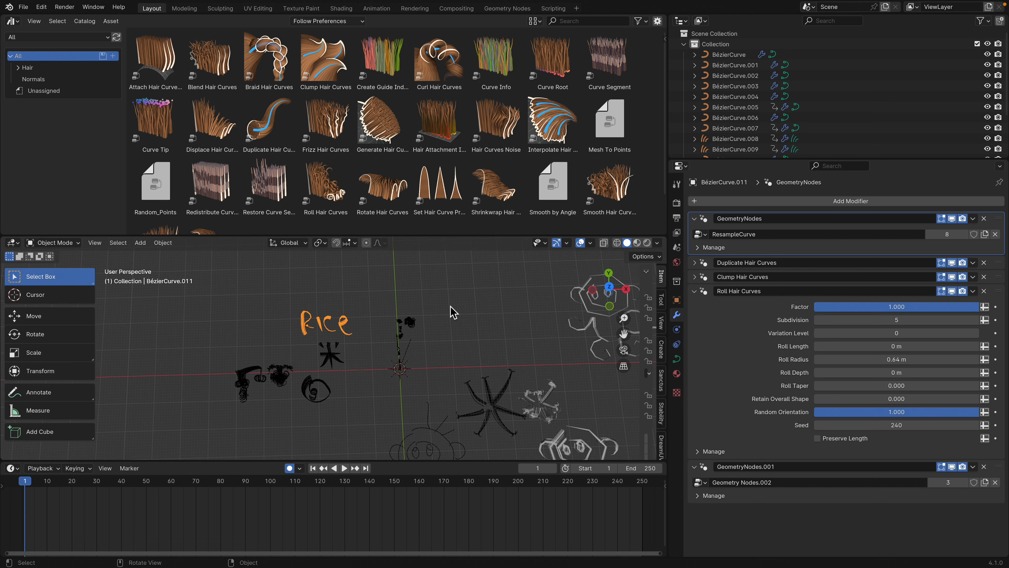
pyautogui.moveTo(791, 6)
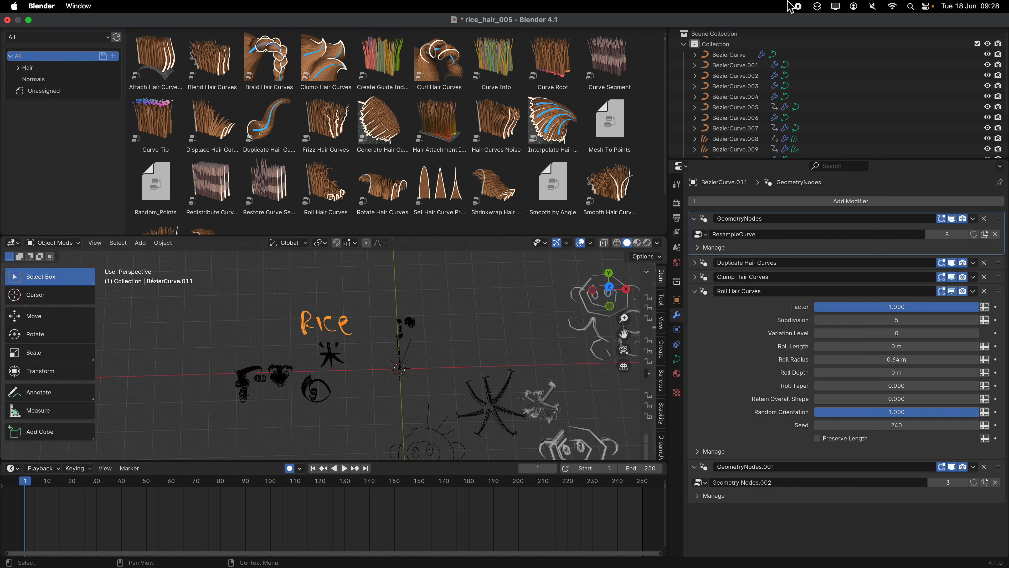